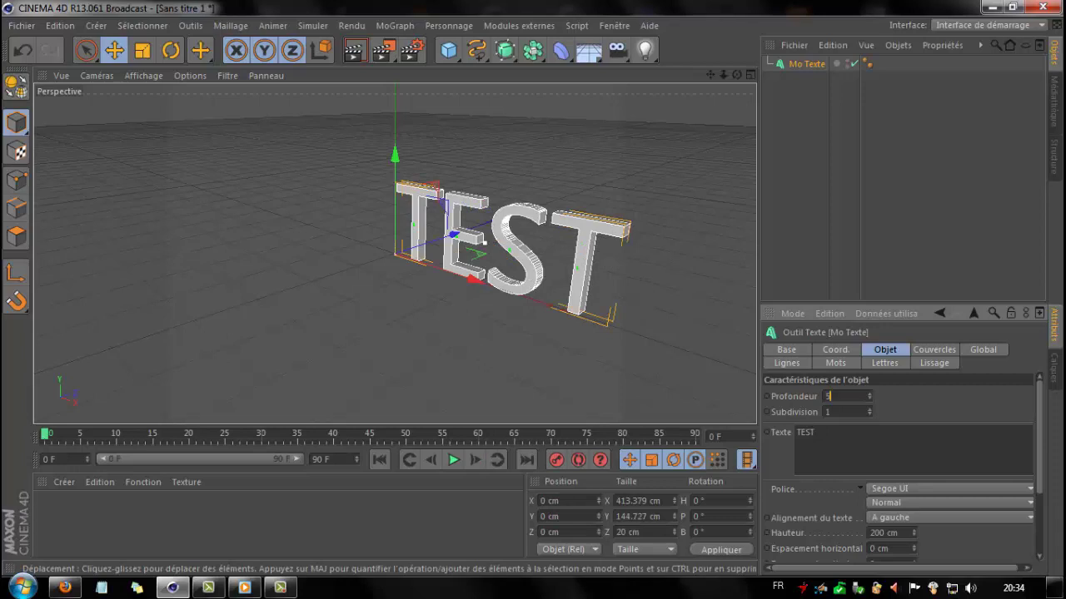
# Set the TEST text object's depth to 50 cm and change its font to BadaBoom BB.
pyautogui.write('0')
pyautogui.press('Return')
pyautogui.press('capslock')
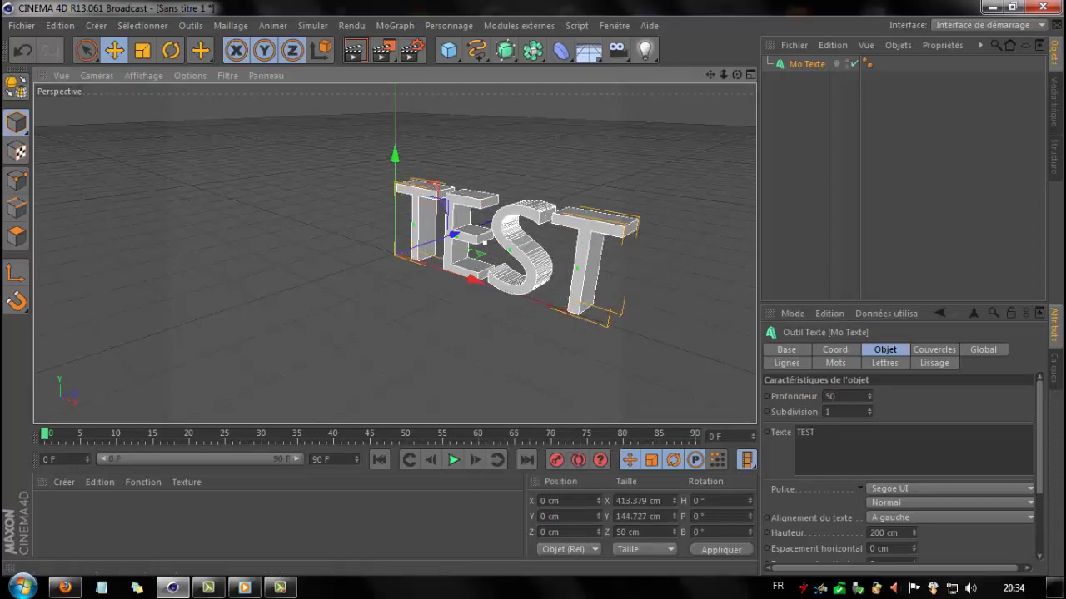
pyautogui.click(949, 490)
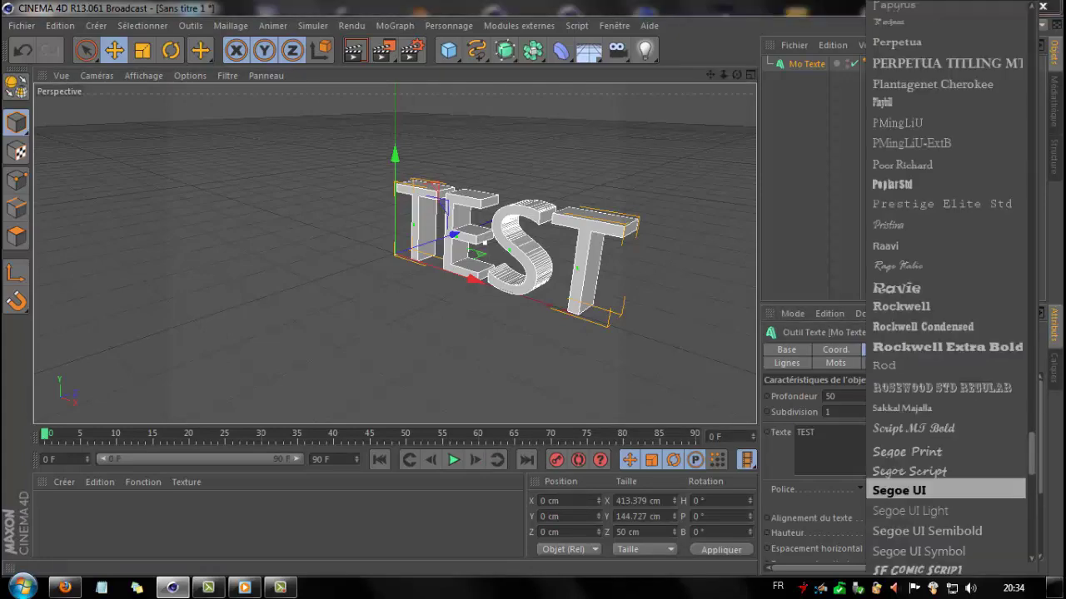
pyautogui.scroll(20, 944, 442)
pyautogui.scroll(20, 945, 442)
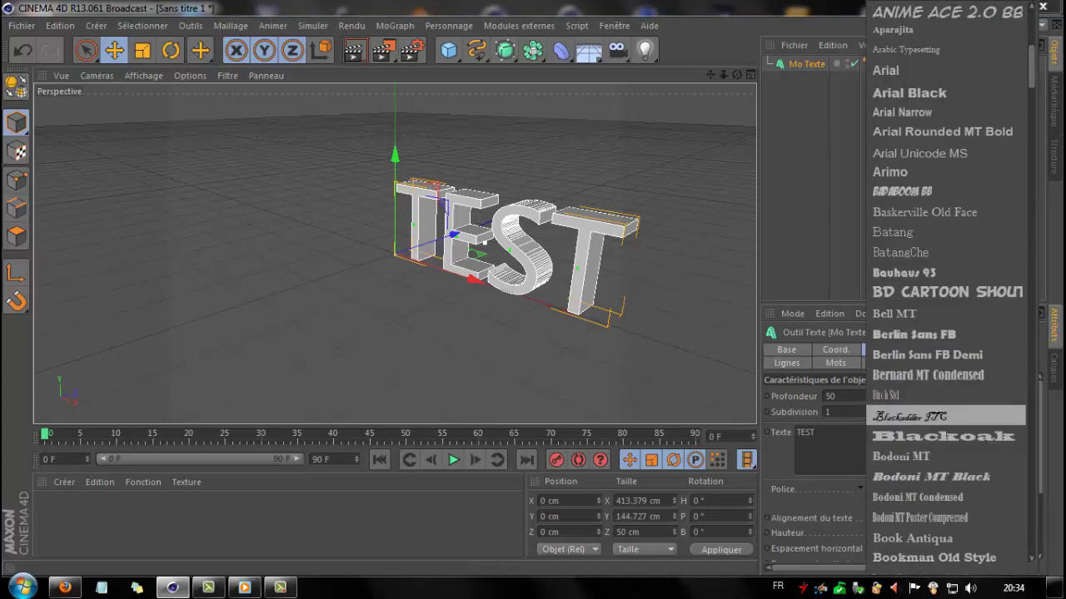
pyautogui.click(900, 192)
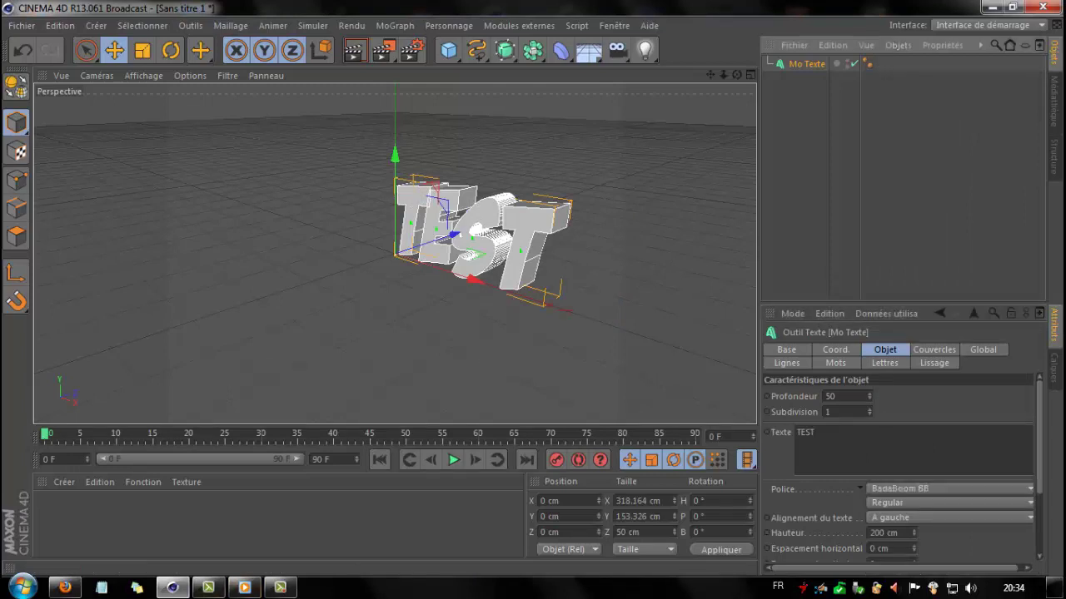
# Duplicate the text object and move the copy back along the Z axis to about 717 cm.
pyautogui.hotkey('ctrl', 'v')
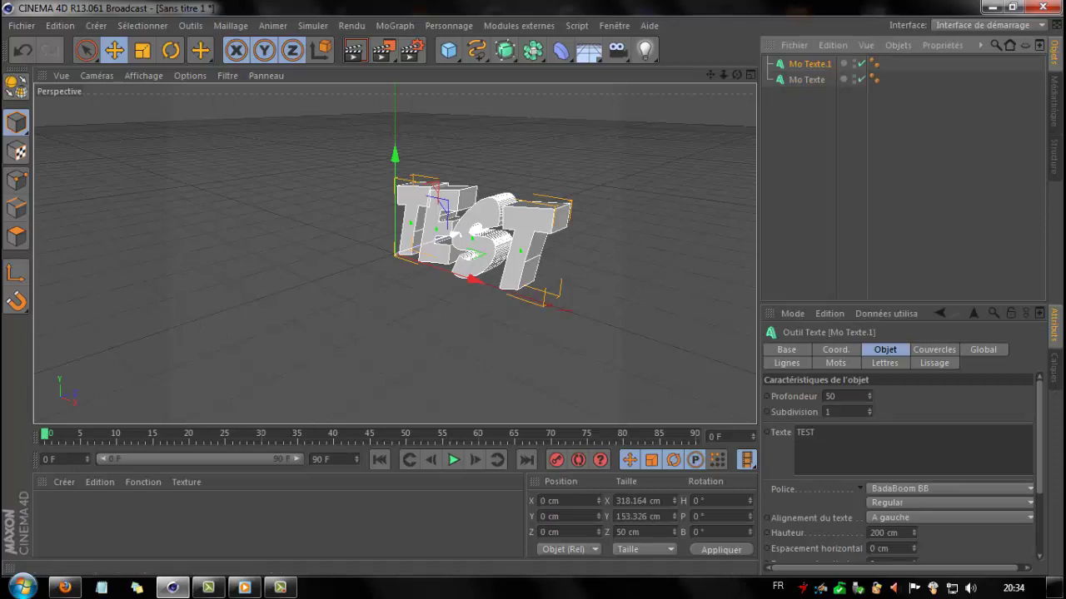
pyautogui.moveTo(455, 234); pyautogui.dragTo(599, 185)
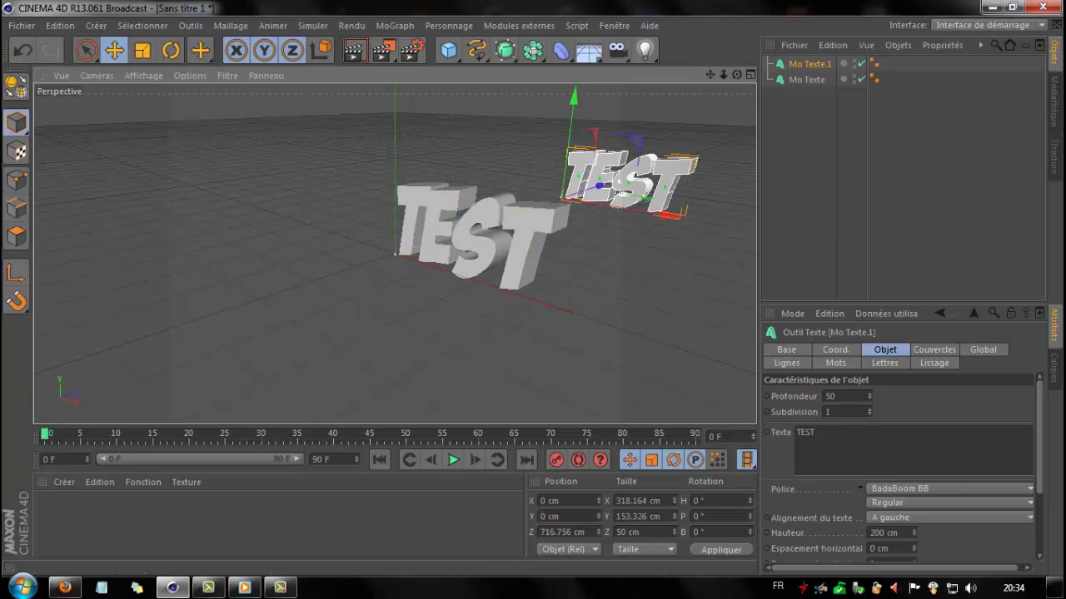
# Add two floor objects and rotate the second one to a pitch of about 90.6° as an upright wall.
pyautogui.moveTo(589, 50); pyautogui.dragTo(608, 71)
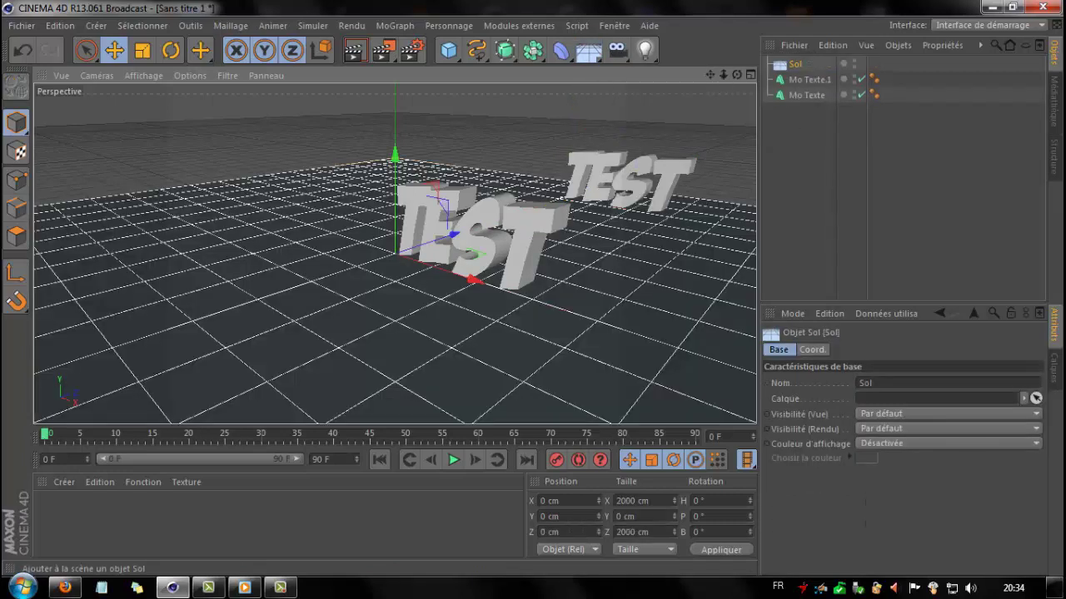
pyautogui.click(588, 50)
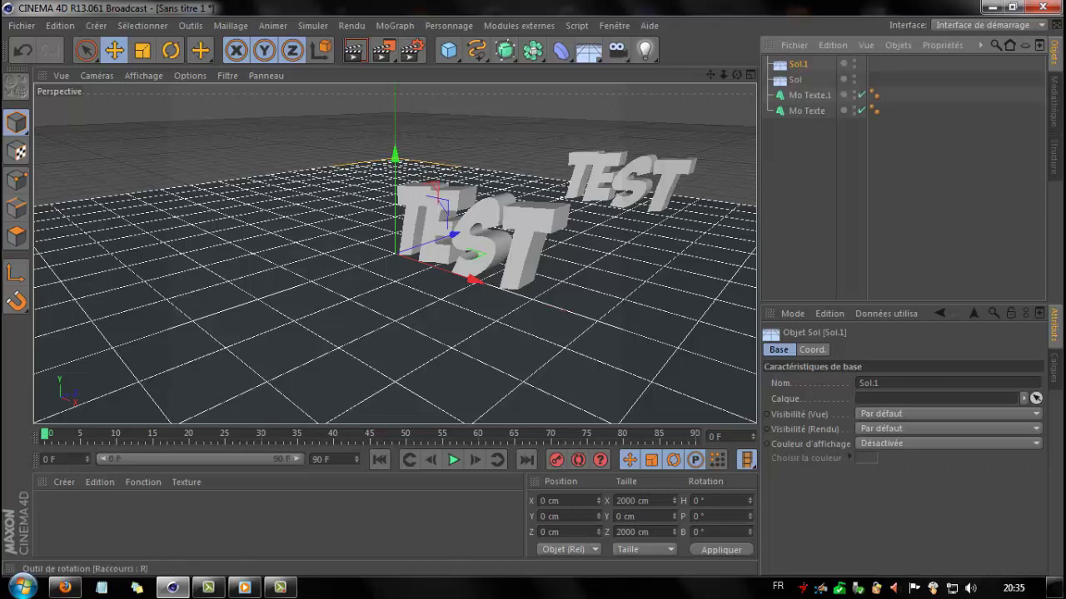
pyautogui.click(171, 50)
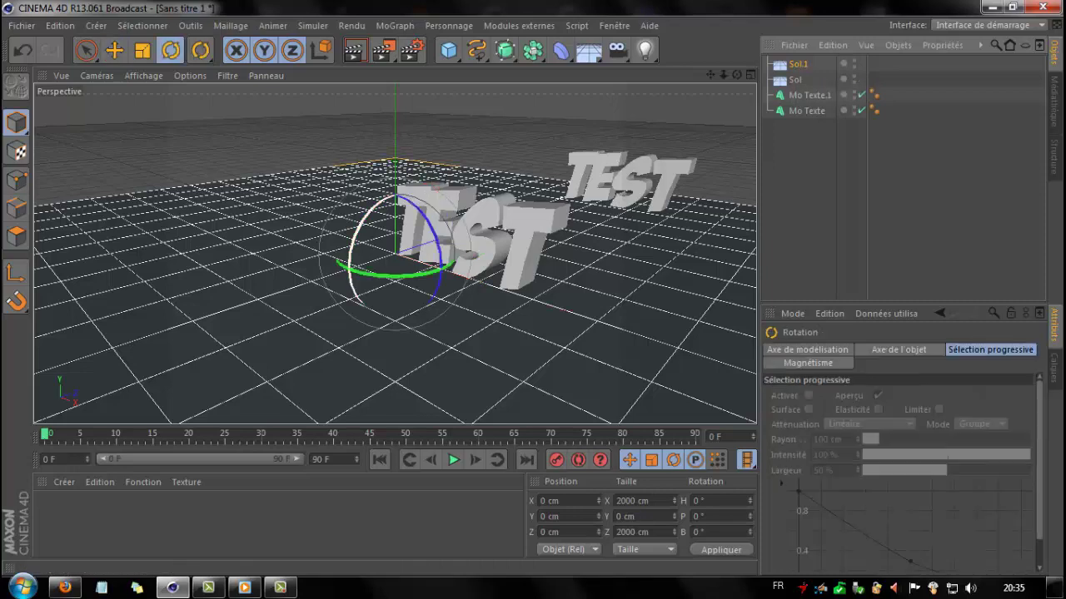
pyautogui.moveTo(350, 250); pyautogui.dragTo(360, 328)
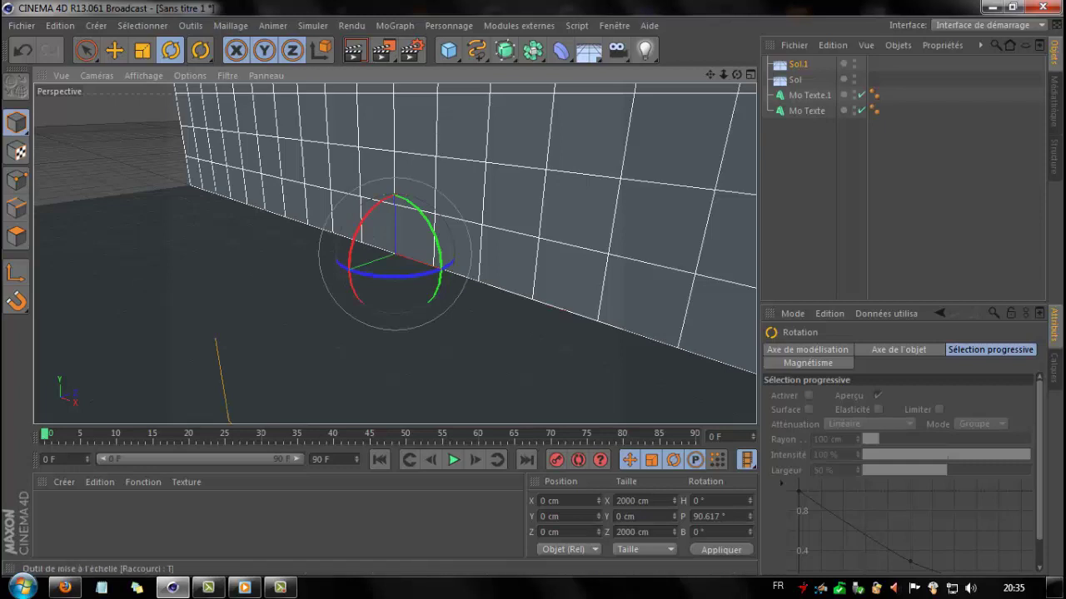
# Move the upright floor back along Z to about 47 cm, placing it just behind the front text.
pyautogui.press('e')
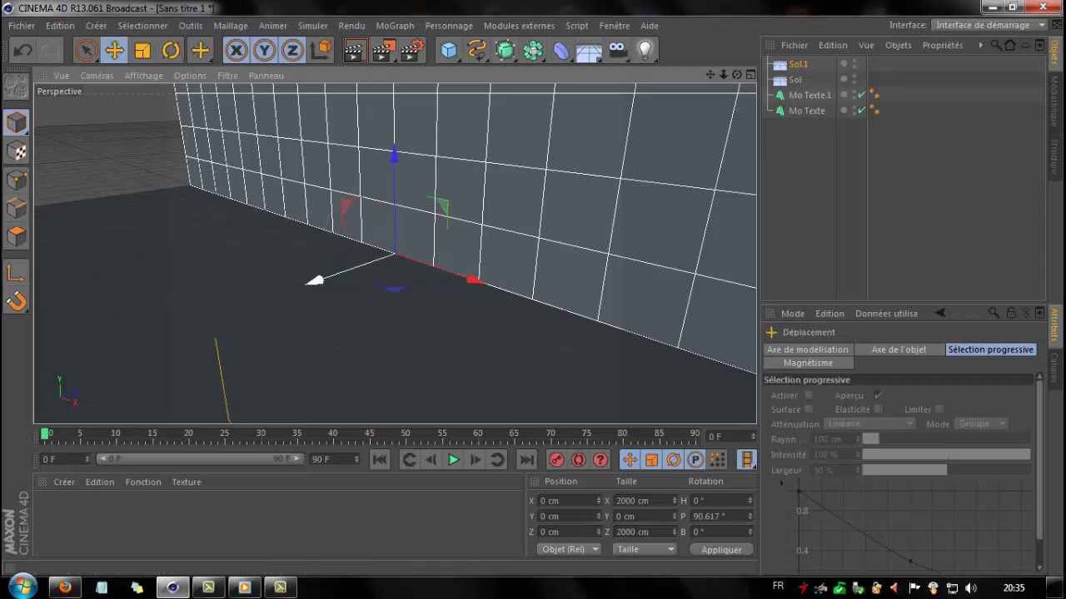
pyautogui.moveTo(309, 283); pyautogui.dragTo(341, 271)
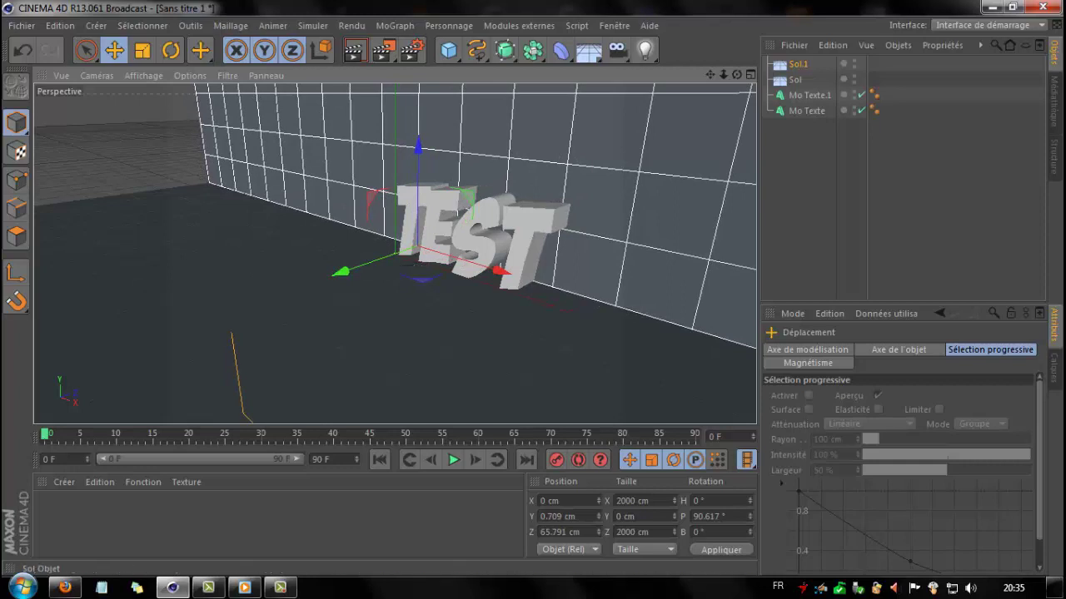
pyautogui.click(750, 75)
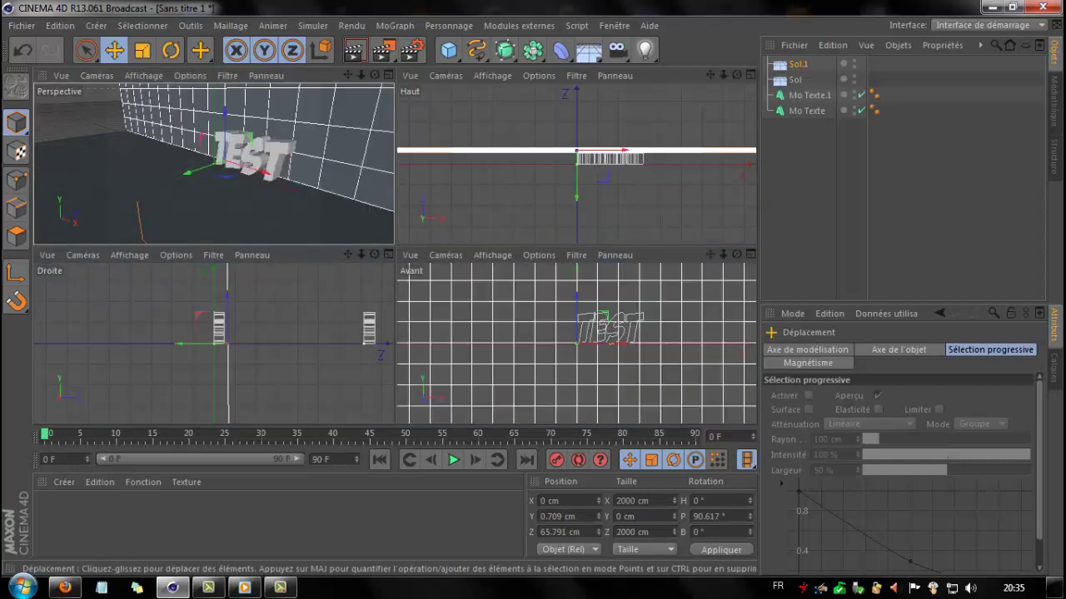
pyautogui.moveTo(180, 344); pyautogui.dragTo(171, 344)
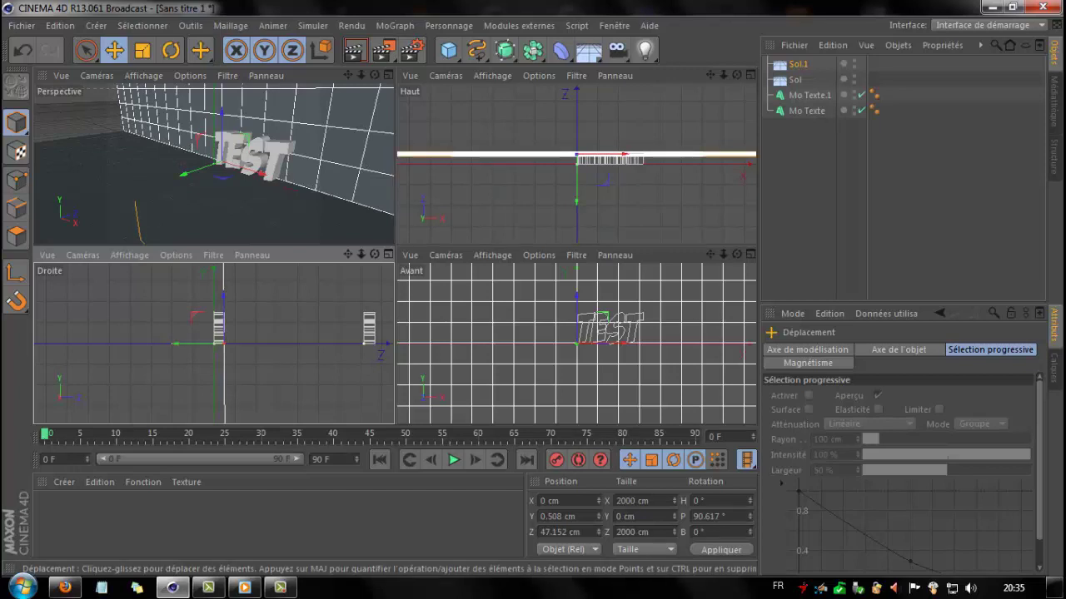
pyautogui.click(388, 74)
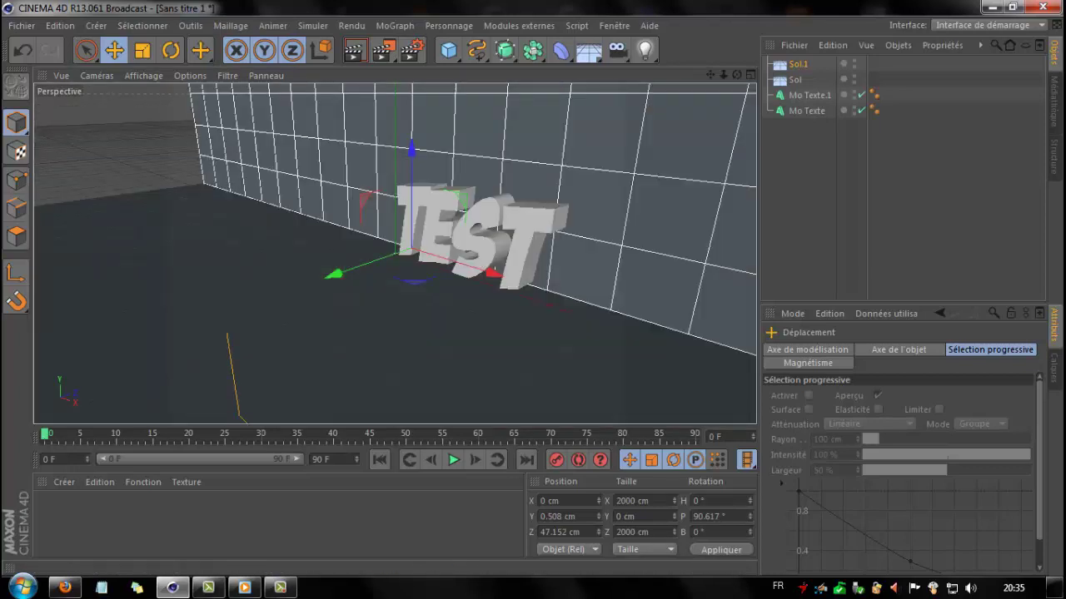
# Create a new material and enable its reflection channel with an intensity of 90%.
pyautogui.click(64, 482)
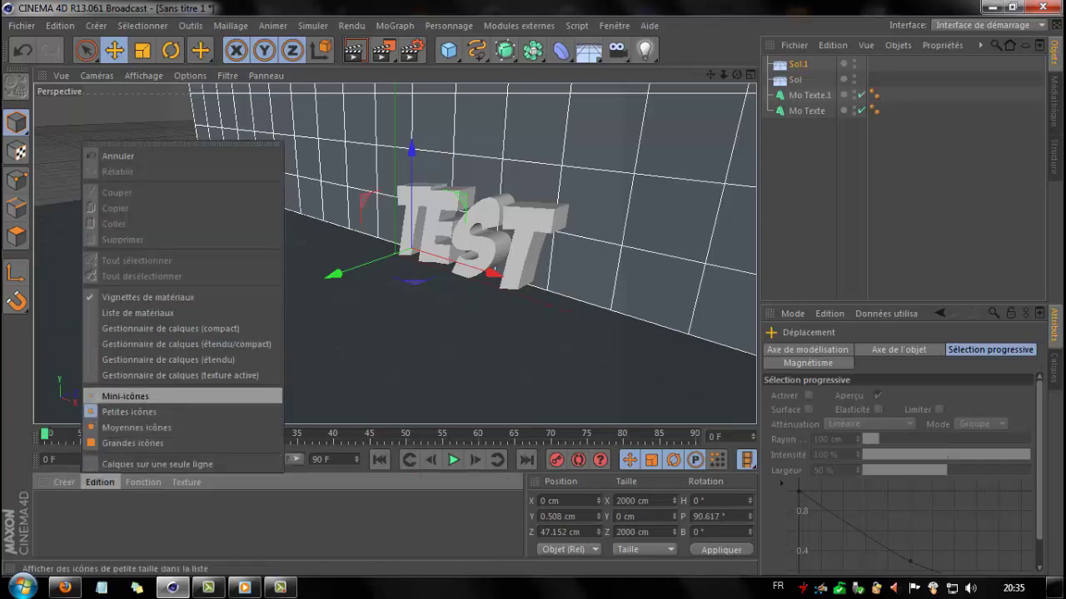
pyautogui.click(106, 349)
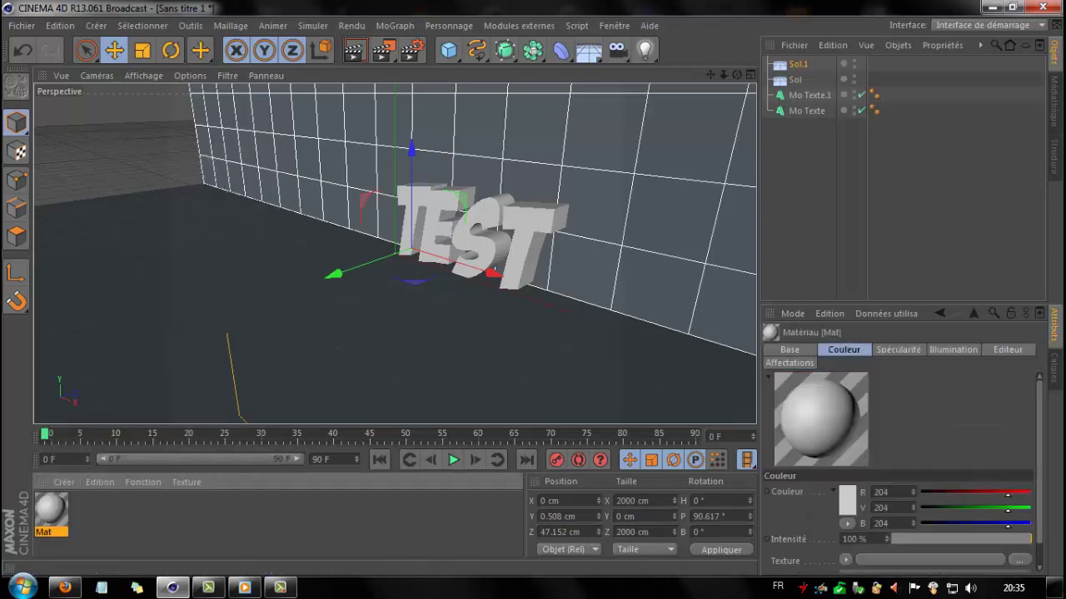
pyautogui.doubleClick(52, 508)
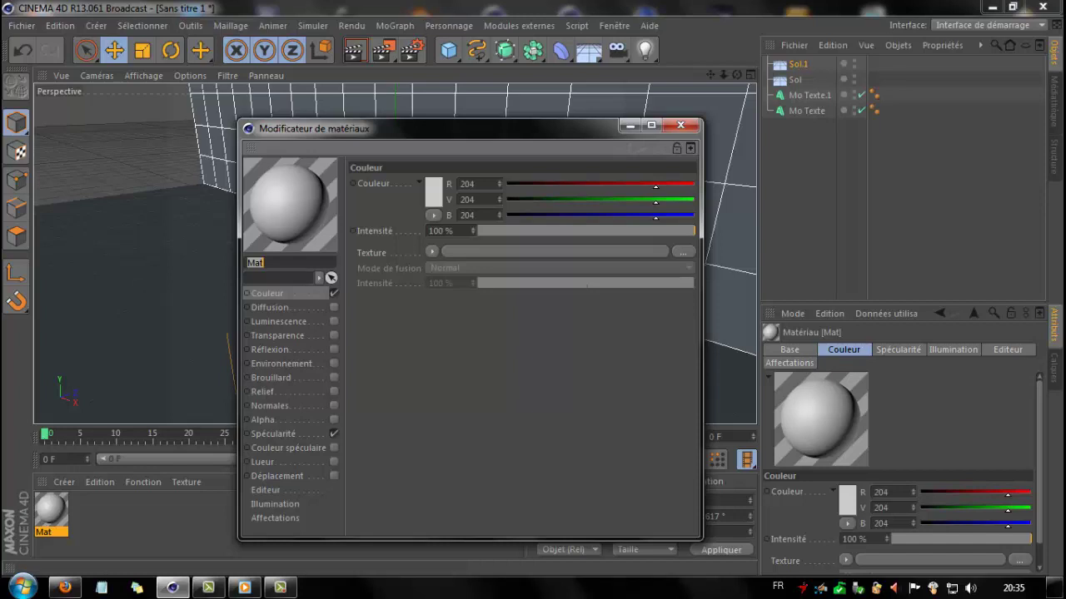
pyautogui.click(278, 335)
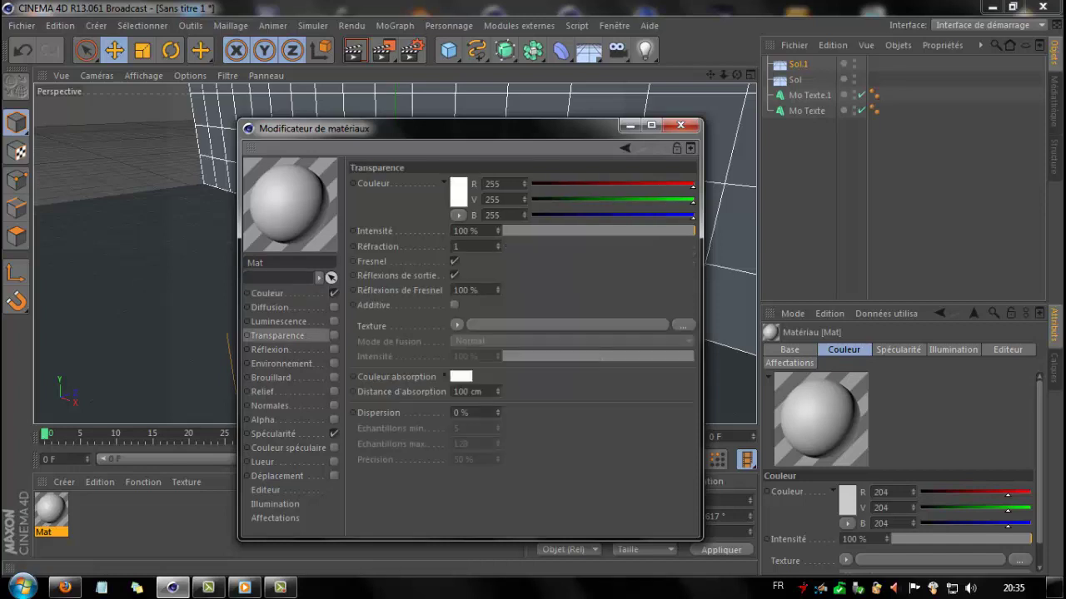
pyautogui.click(271, 349)
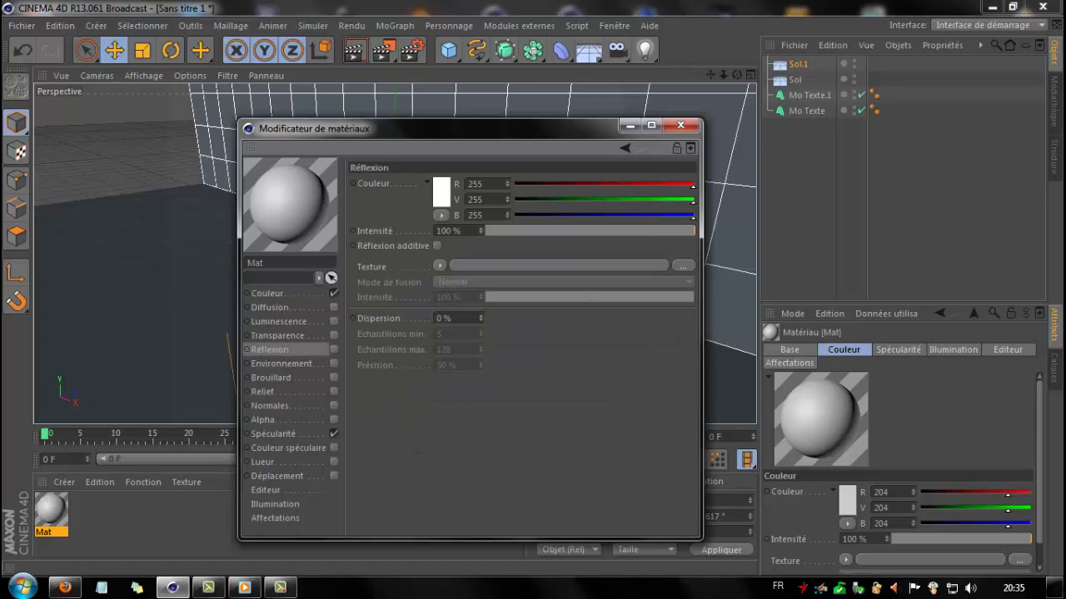
pyautogui.click(334, 350)
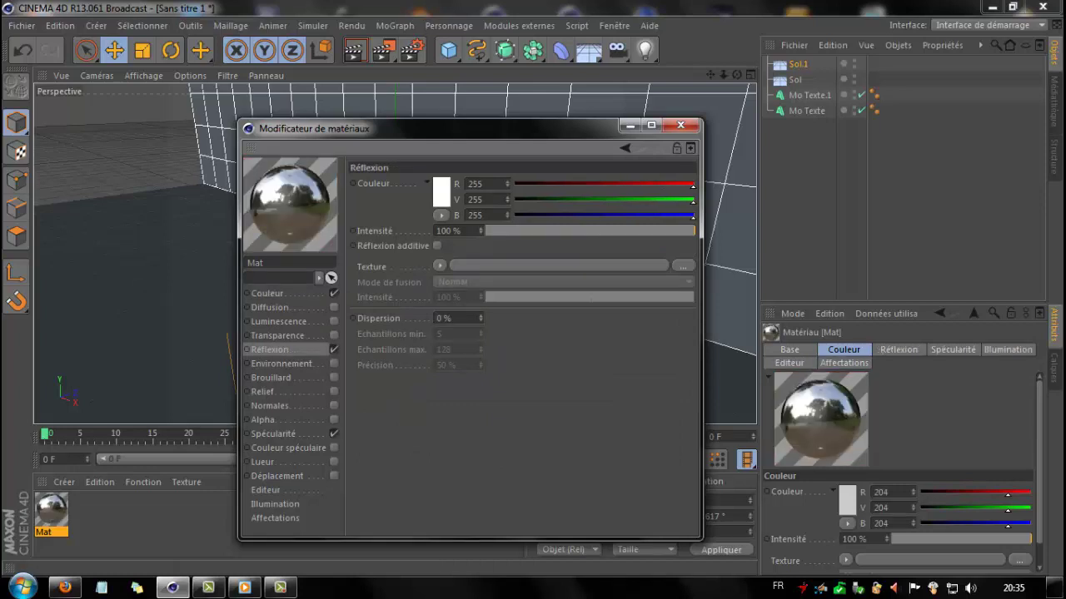
pyautogui.moveTo(453, 232); pyautogui.dragTo(436, 231)
pyautogui.write('90')
pyautogui.press('Return')
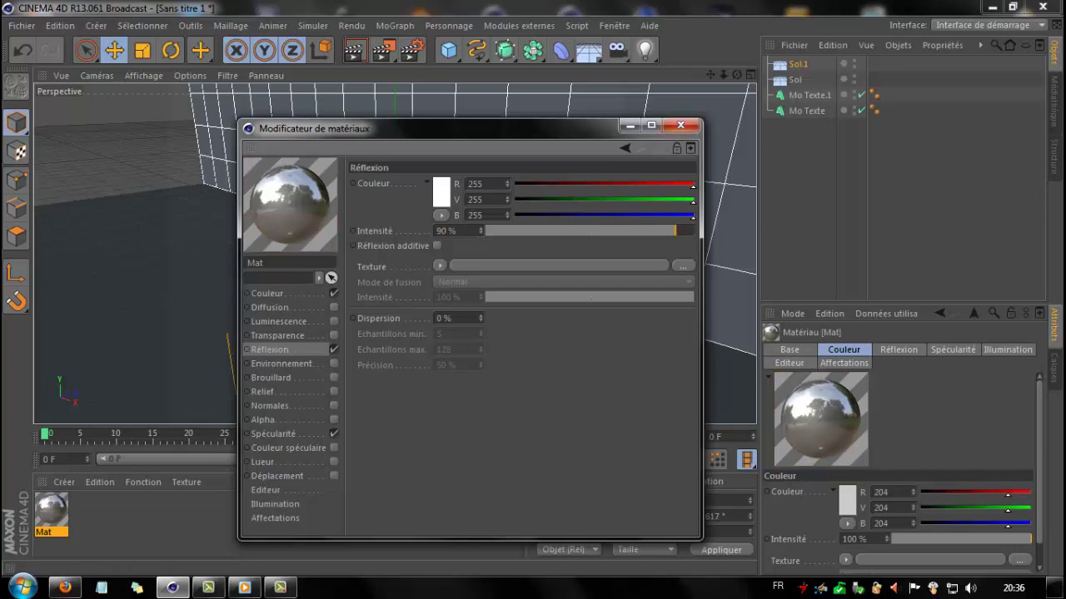
pyautogui.click(680, 124)
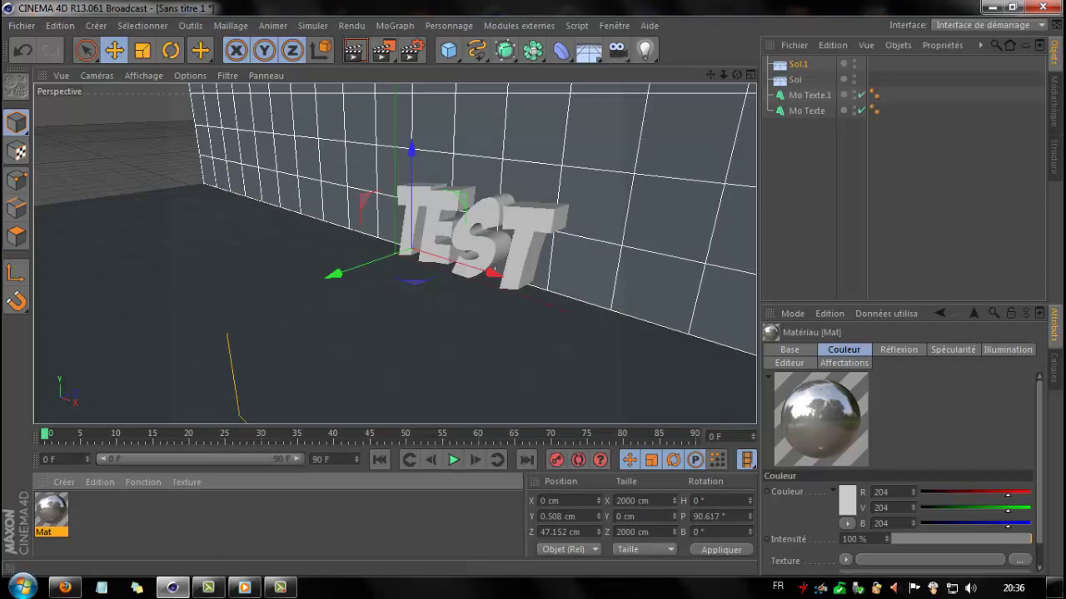
# Apply the reflective material to the original text object and rename that object Texte Explosion.
pyautogui.moveTo(51, 510); pyautogui.dragTo(806, 110)
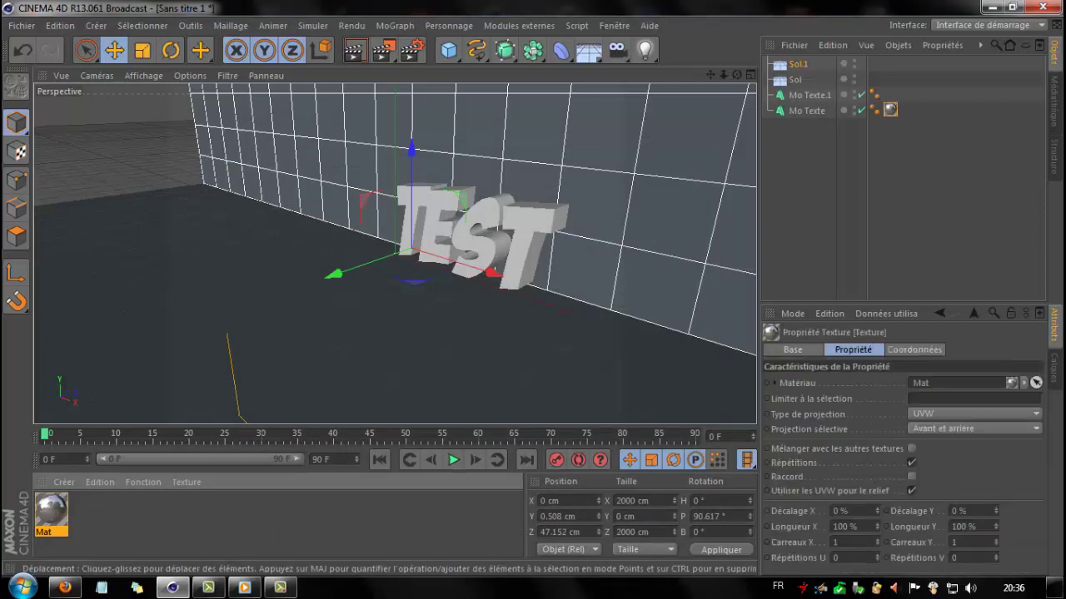
pyautogui.click(806, 111)
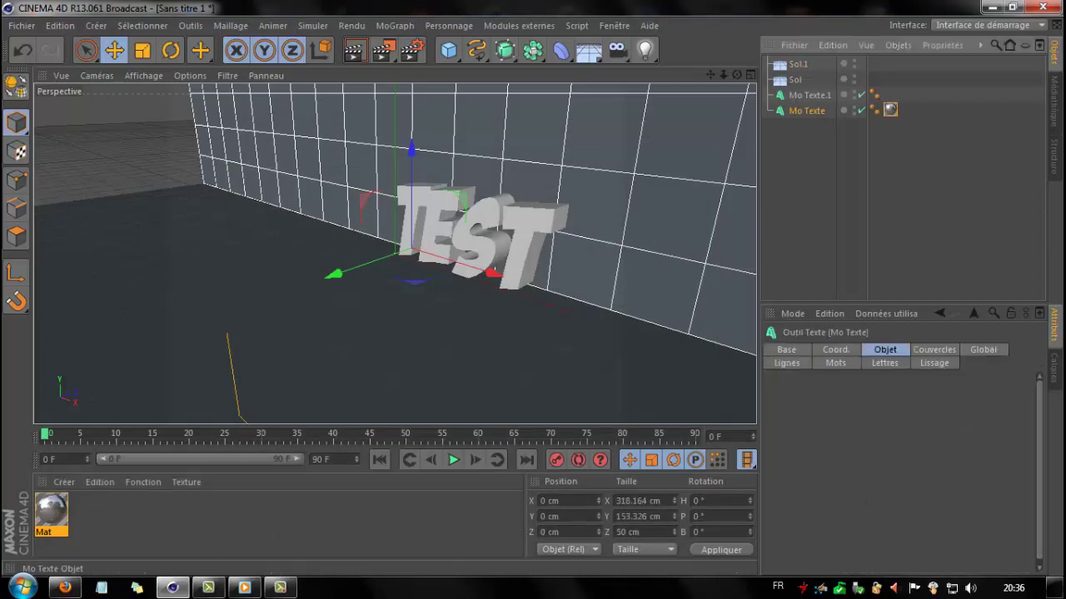
pyautogui.doubleClick(805, 111)
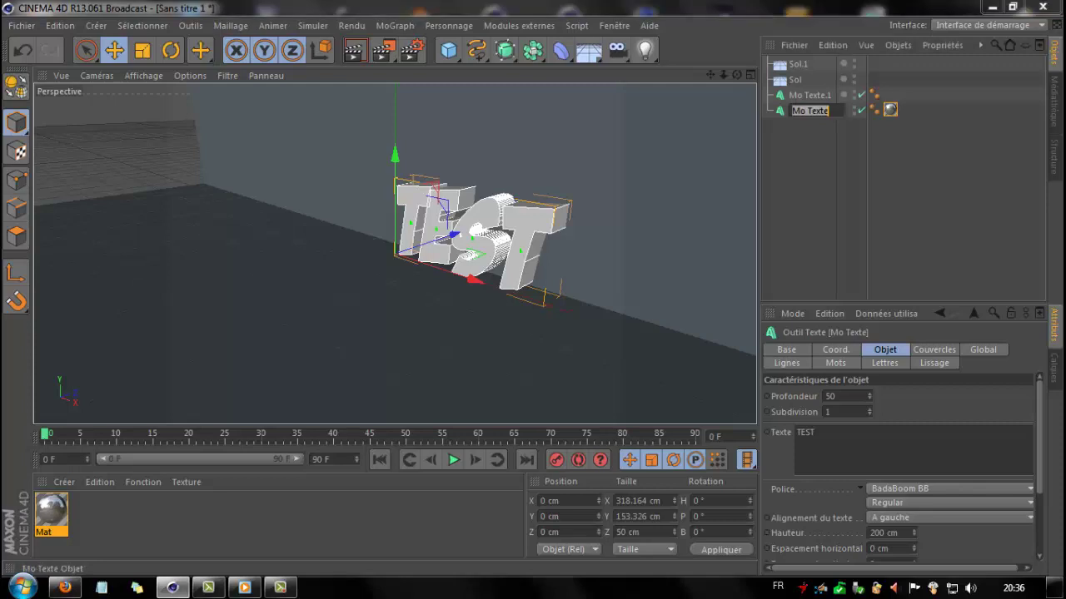
pyautogui.write('Texte')
pyautogui.write(' Explo')
pyautogui.write('s')
pyautogui.write('ion')
pyautogui.press('Return')
# Rename the copied text object Texte Mobile, dismiss the Windows colour scheme dialog and deselect everything.
pyautogui.doubleClick(809, 95)
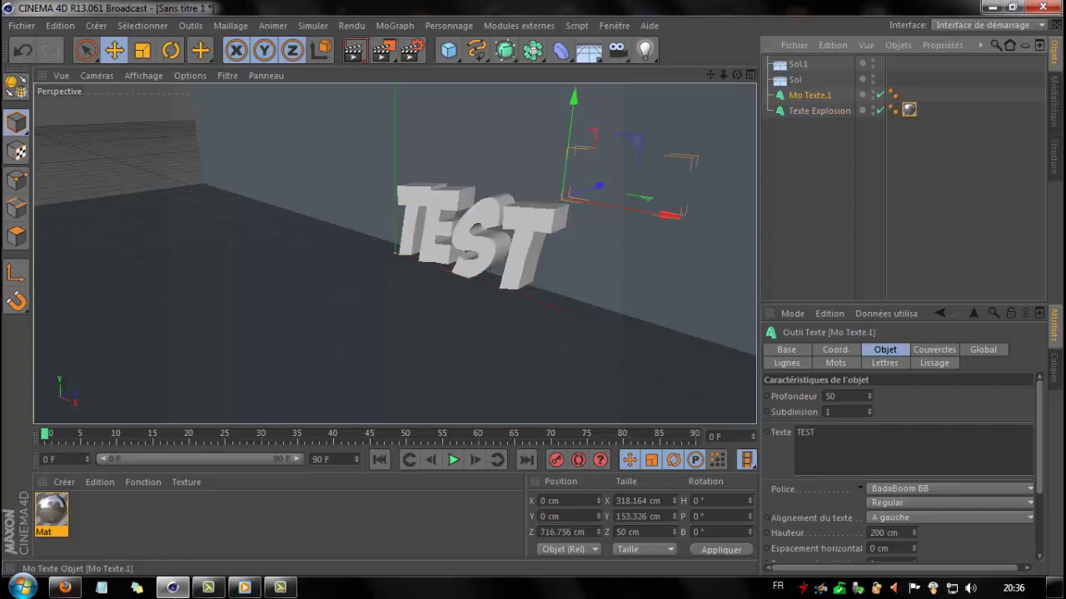
pyautogui.write('Te')
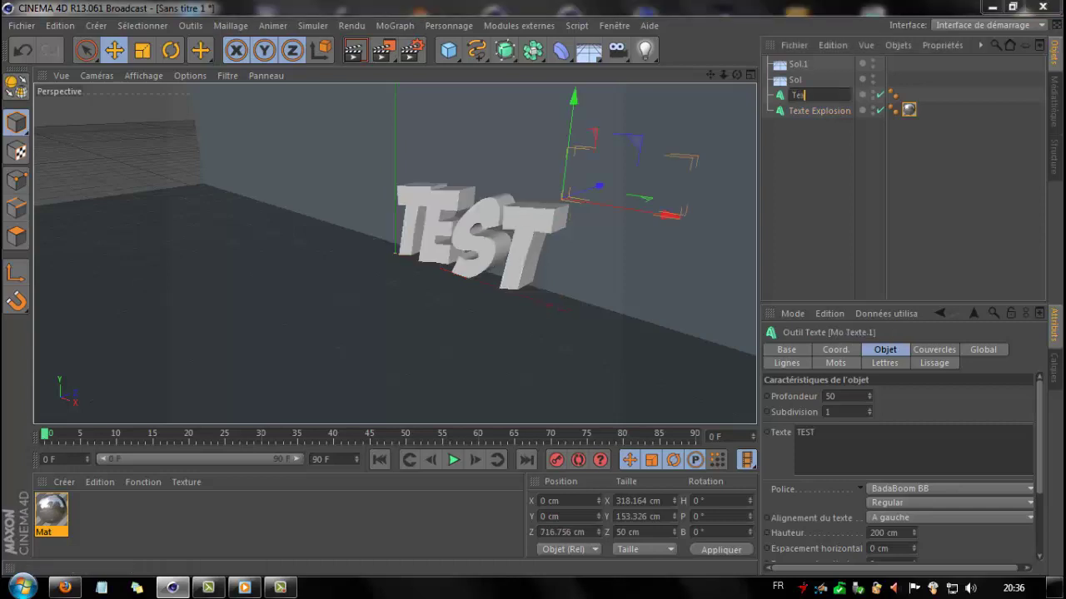
pyautogui.write('xte Mobile')
pyautogui.press('Return')
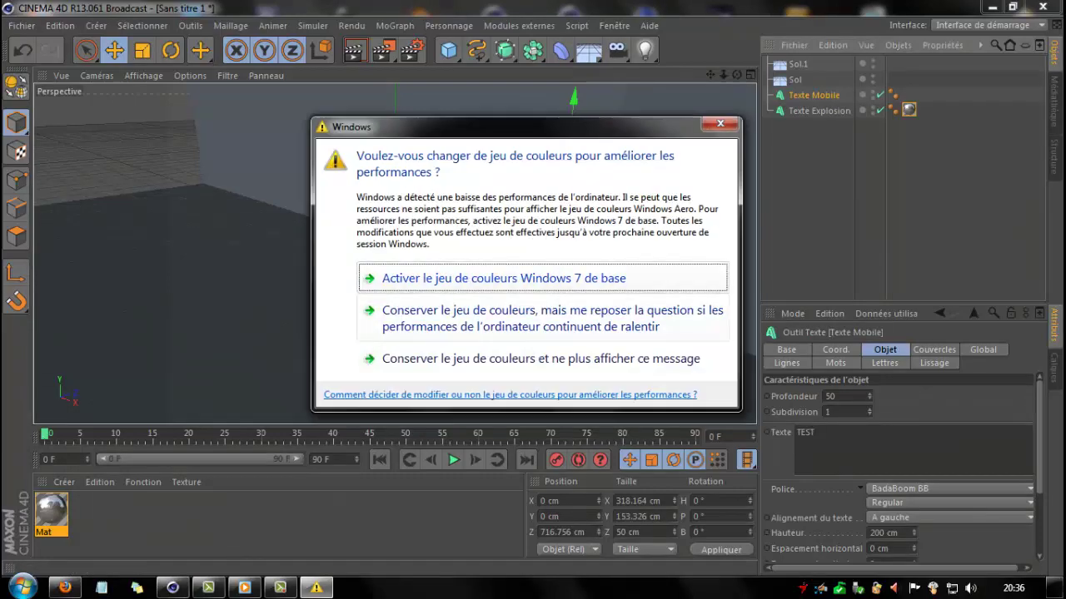
pyautogui.press('Escape')
pyautogui.hotkey('ctrl', 'shift', 'a')
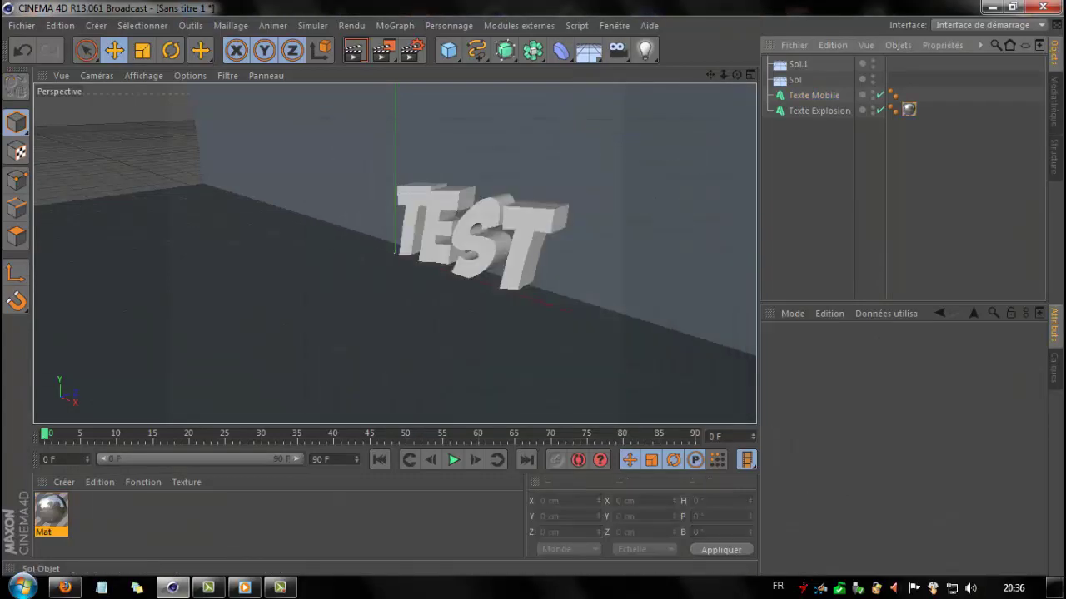
# Rename the upright floor object Sol.1 as Mur.
pyautogui.click(795, 80)
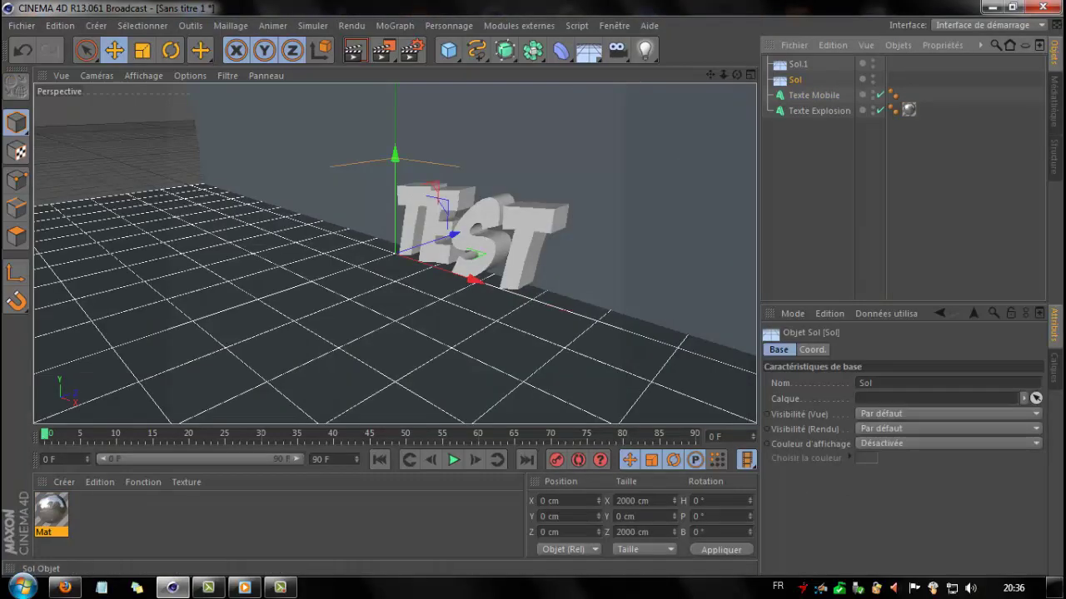
pyautogui.doubleClick(799, 64)
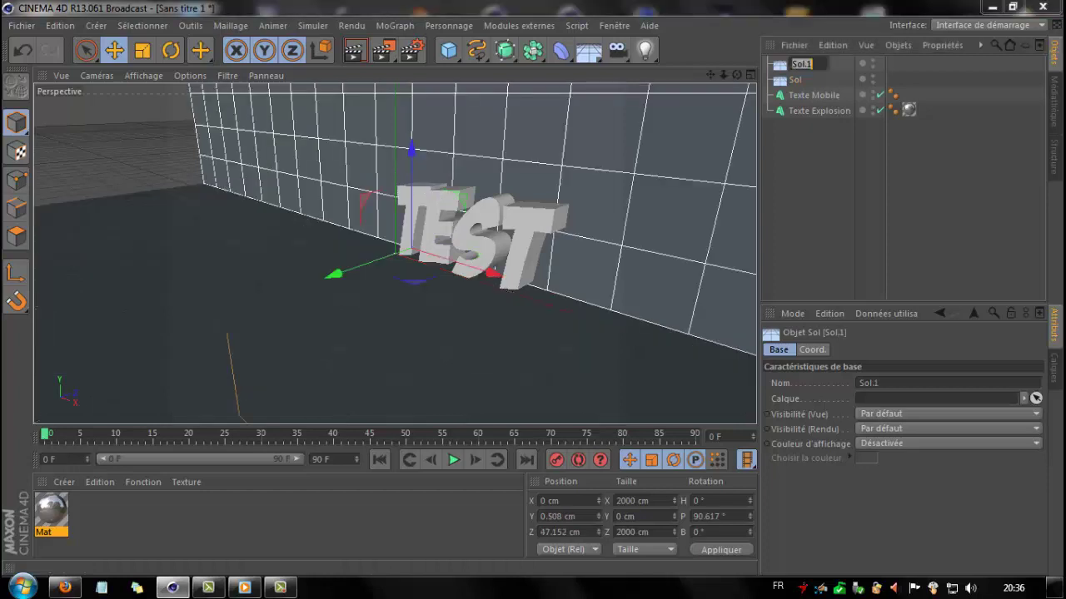
pyautogui.write('Mul')
pyautogui.write('r')
pyautogui.press('Return')
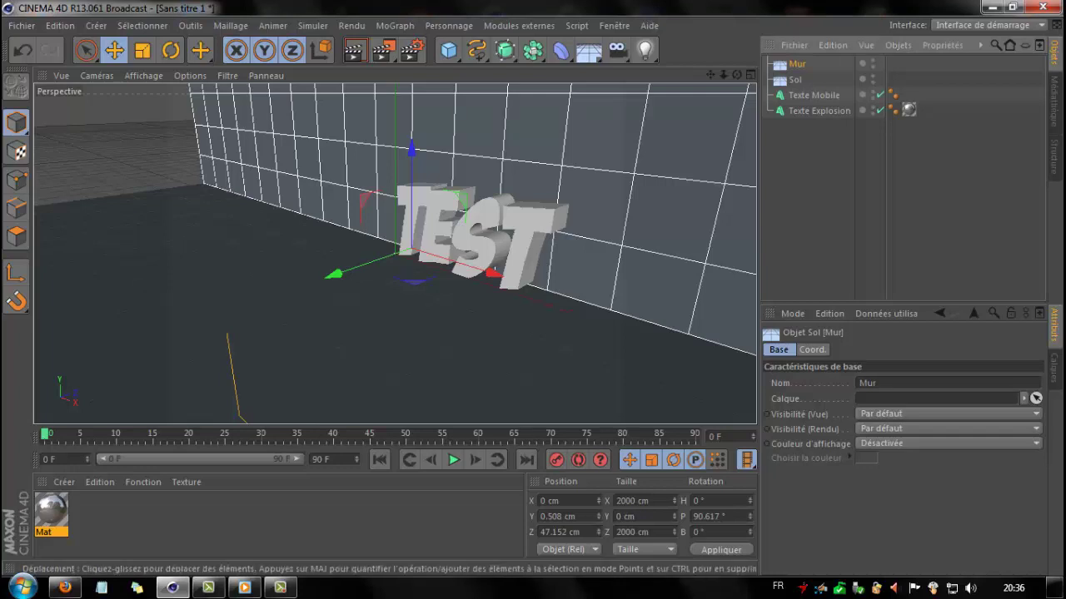
# Create a second new material alongside the reflective one.
pyautogui.click(64, 482)
pyautogui.moveTo(100, 482)
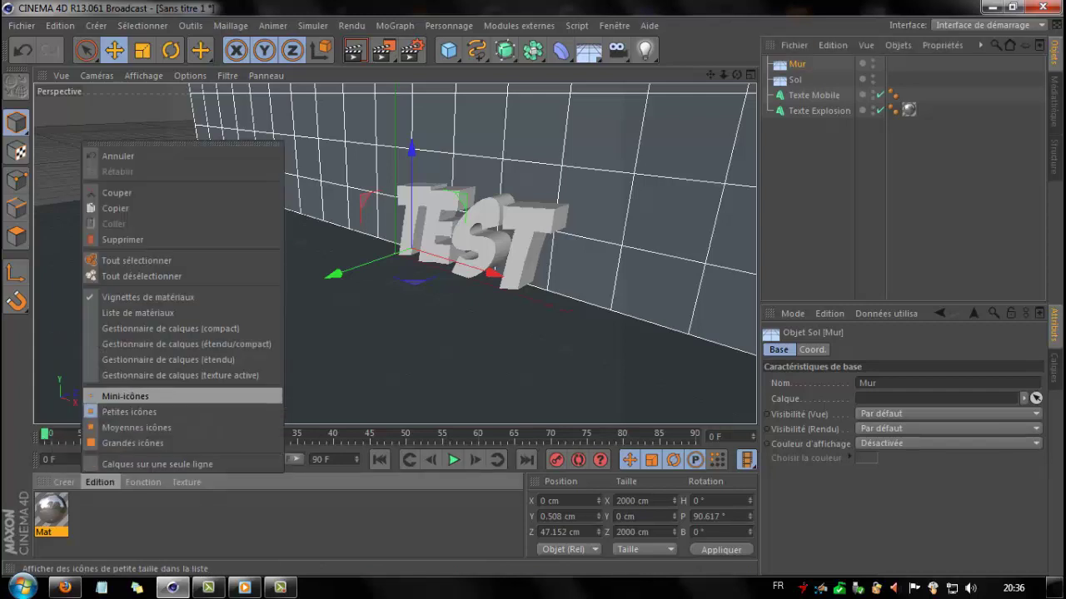
pyautogui.moveTo(64, 482)
pyautogui.click(106, 348)
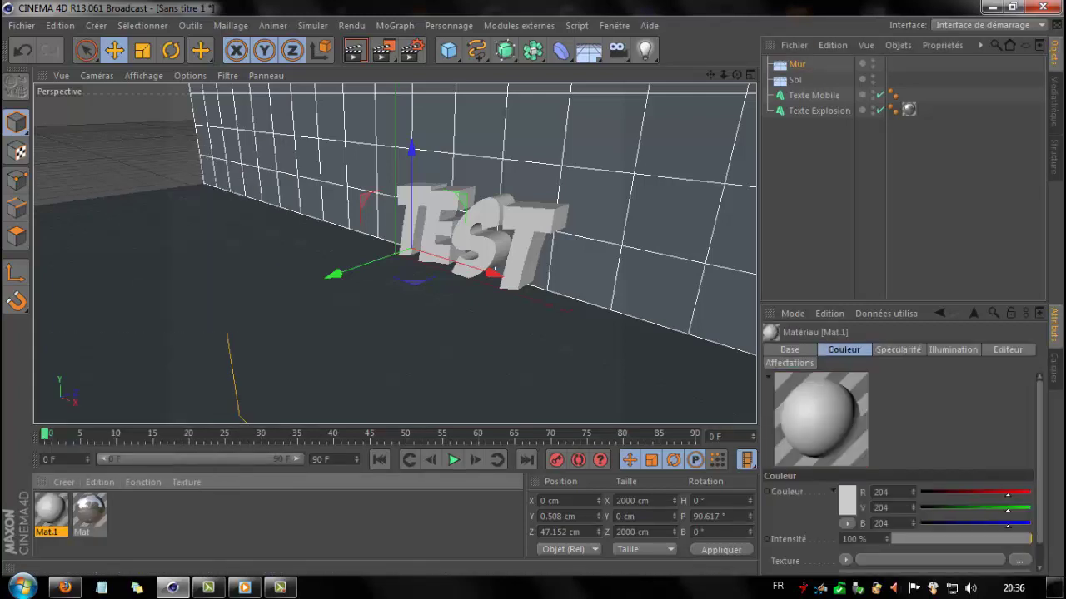
# Set the colour of the new material Mat.1 to black (RGB 0, 0, 0).
pyautogui.doubleClick(51, 509)
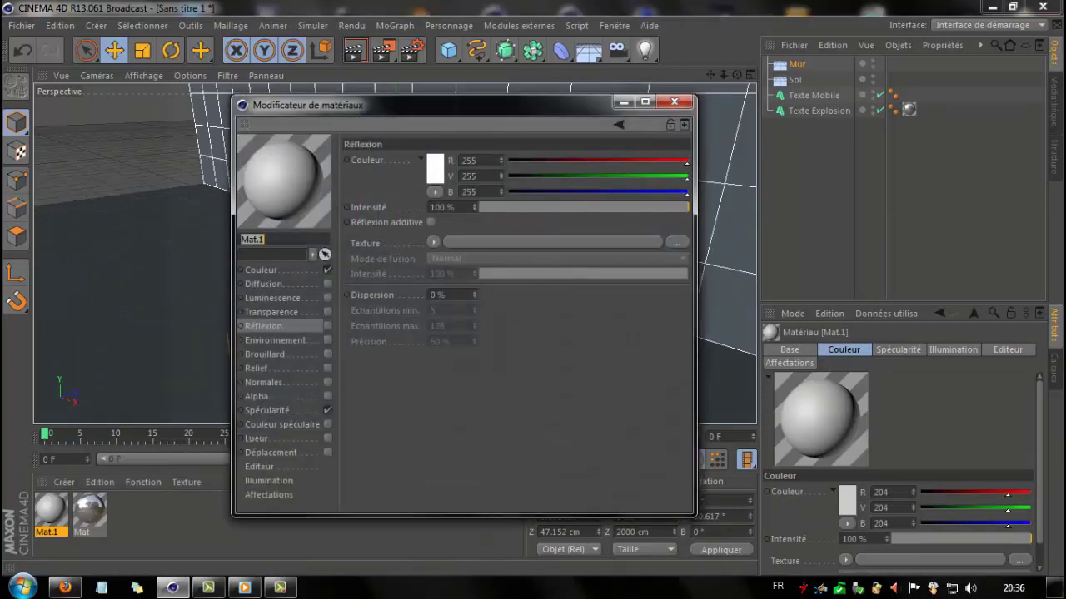
pyautogui.click(261, 271)
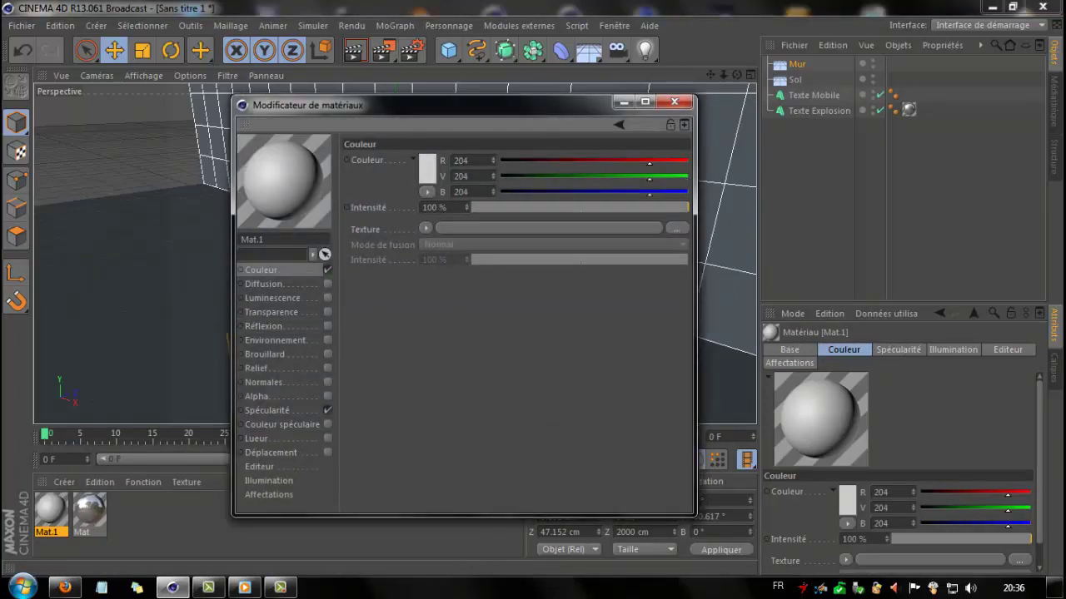
pyautogui.click(427, 169)
pyautogui.click(332, 192)
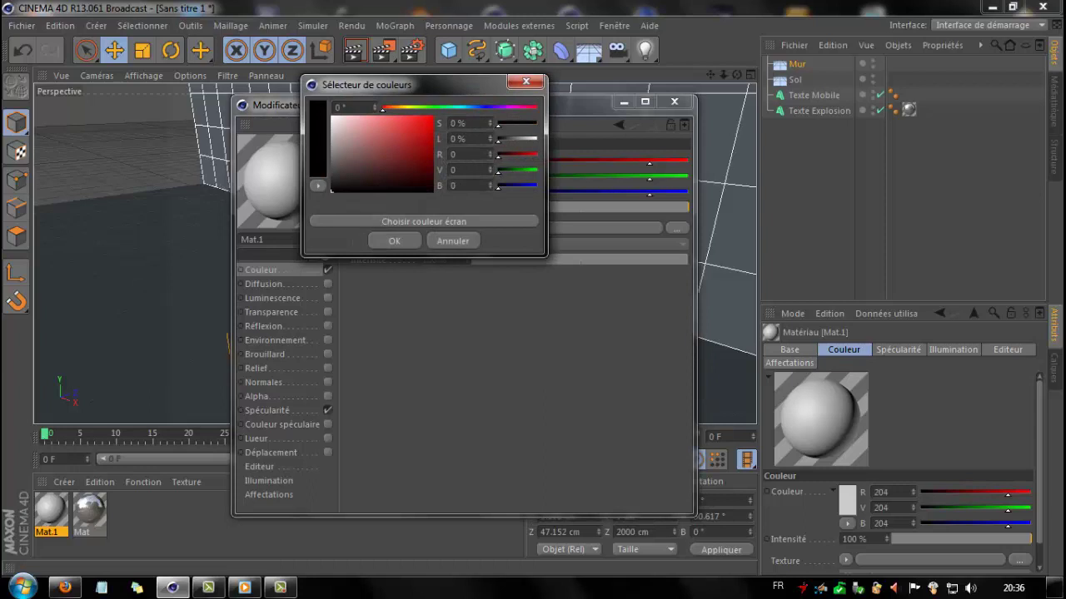
pyautogui.click(394, 241)
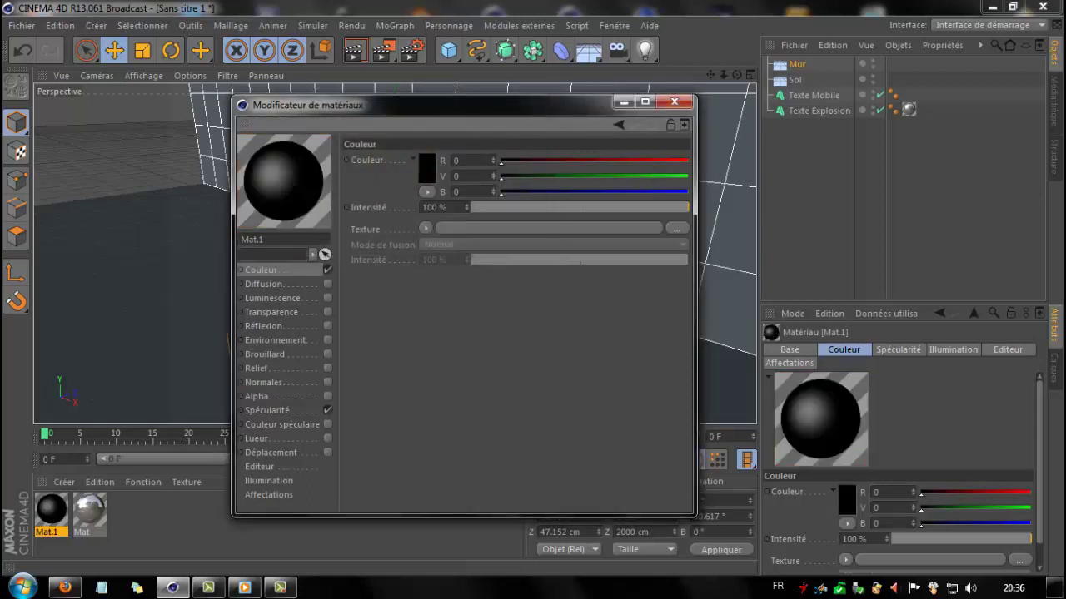
# Enable reflection on Mat.1 with an intensity of 50 % and close the material editor.
pyautogui.click(263, 327)
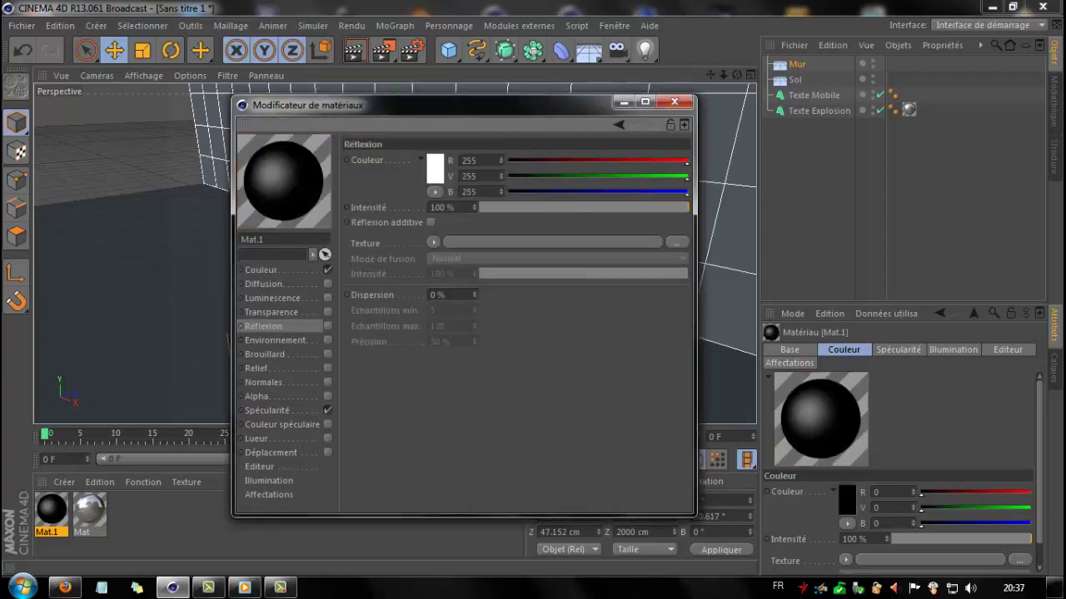
pyautogui.click(328, 326)
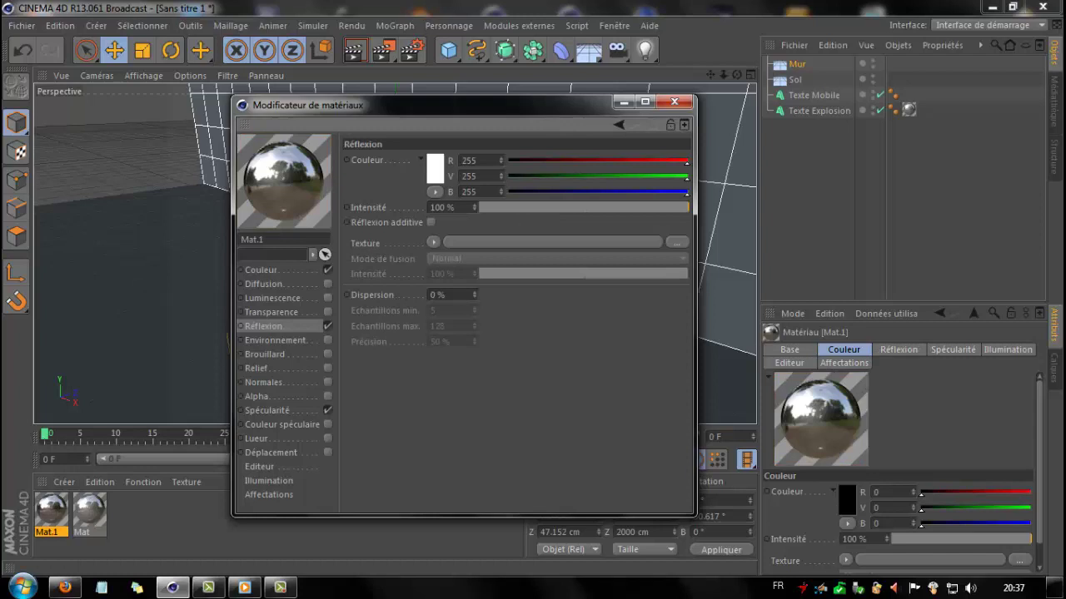
pyautogui.moveTo(456, 208); pyautogui.dragTo(325, 216)
pyautogui.write('50')
pyautogui.press('Return')
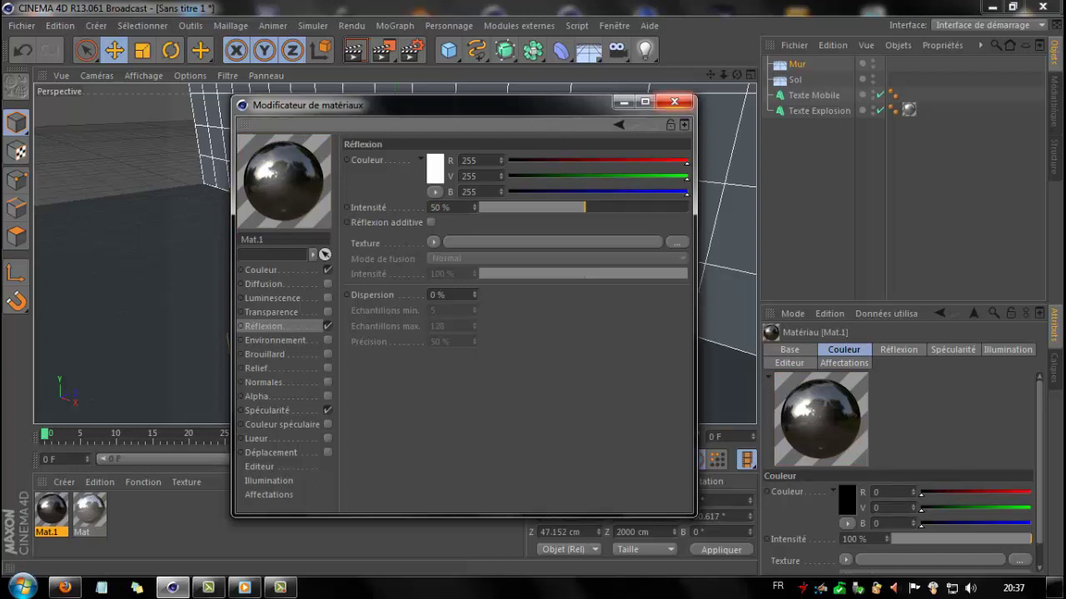
pyautogui.click(675, 101)
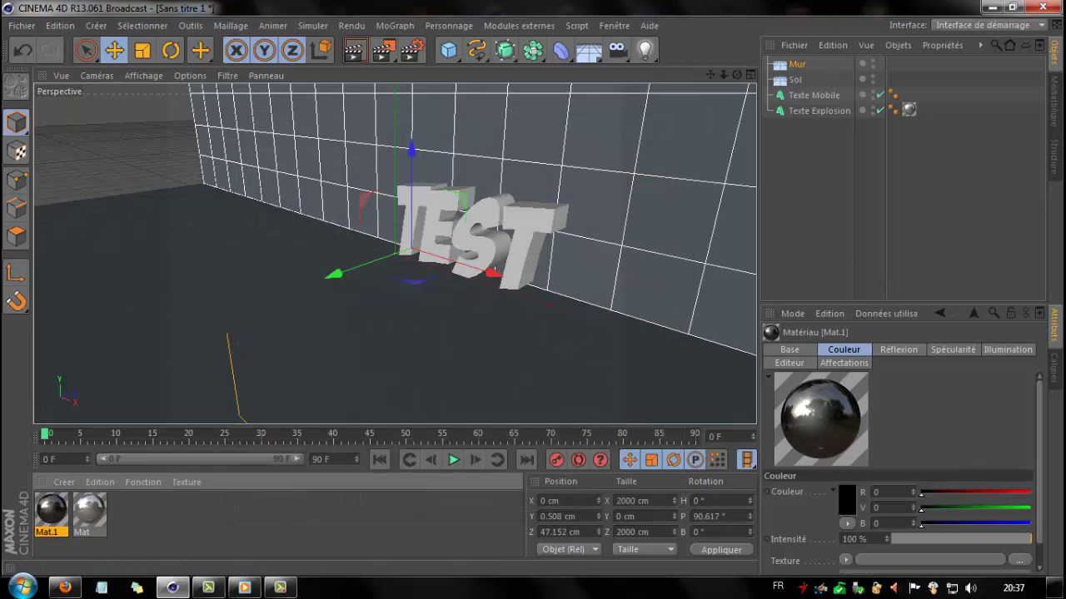
# Apply the black reflective material to Sol and Mur and test-render the perspective view.
pyautogui.moveTo(52, 509); pyautogui.dragTo(795, 80)
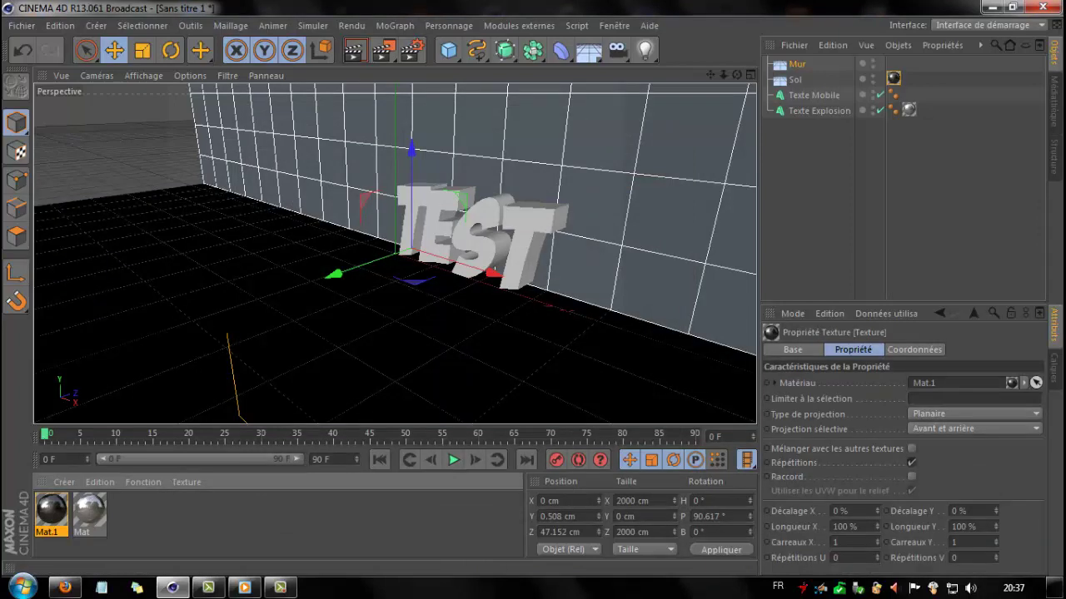
pyautogui.moveTo(51, 508); pyautogui.dragTo(797, 64)
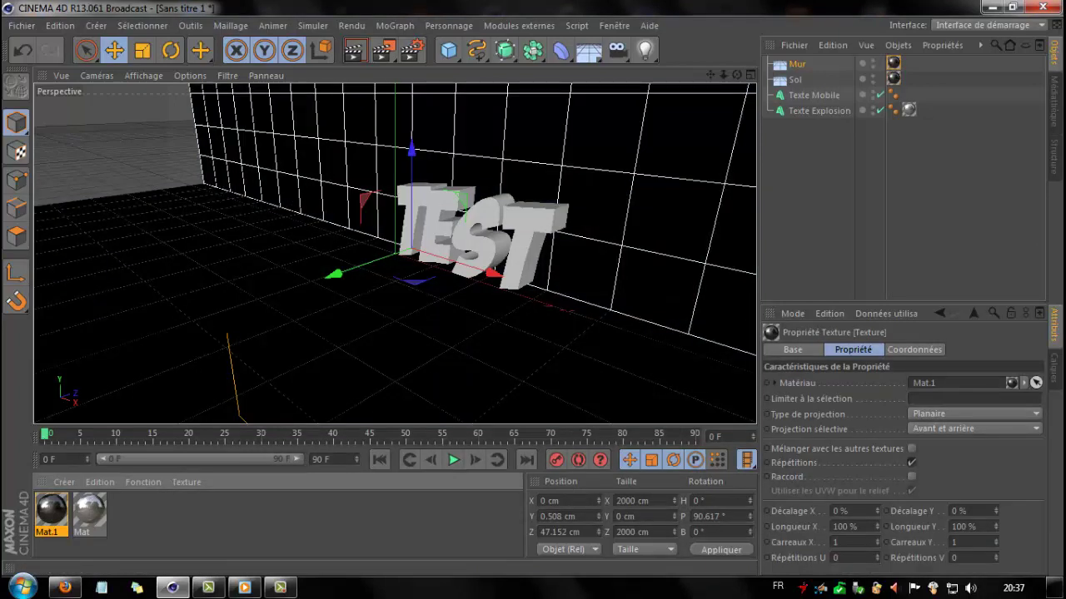
pyautogui.click(353, 52)
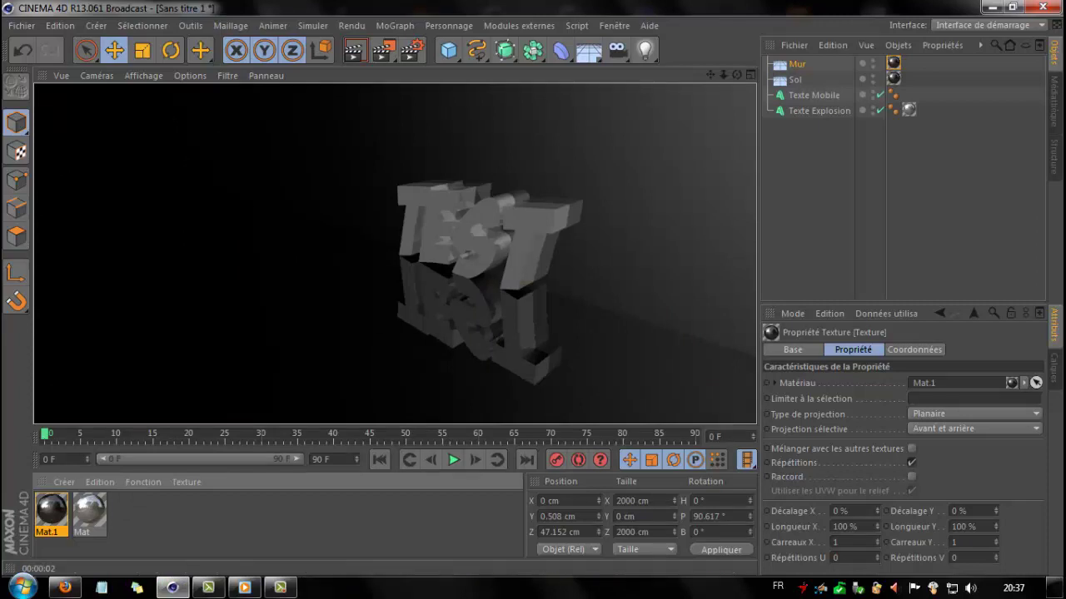
pyautogui.click(292, 524)
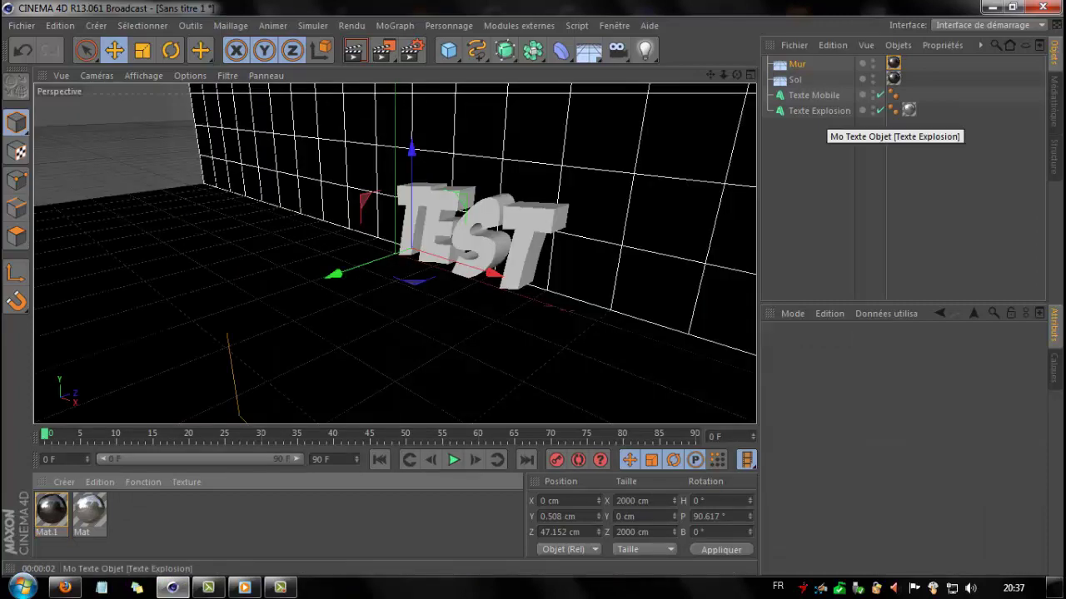
# Raise Texte Explosion slightly above the floor, to a Y position of about 5.8 cm.
pyautogui.click(823, 110)
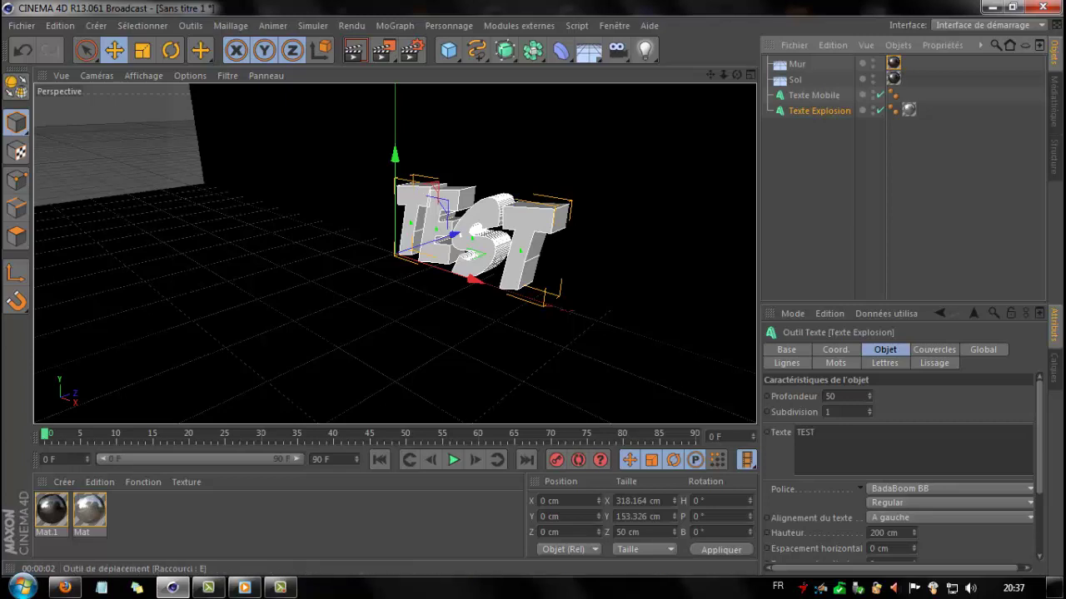
pyautogui.press('e')
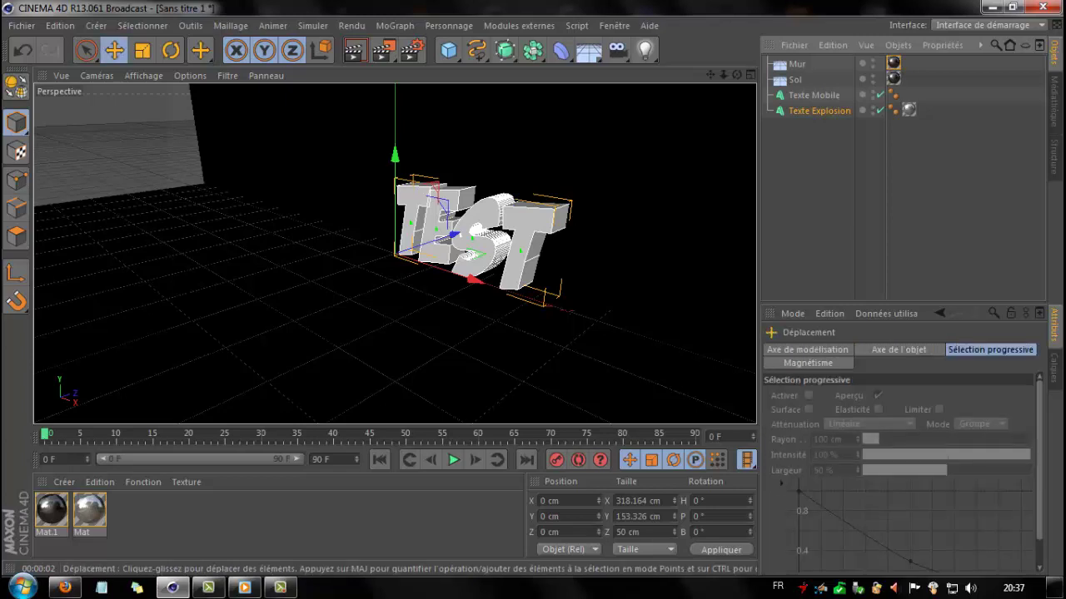
pyautogui.moveTo(394, 265); pyautogui.dragTo(394, 260)
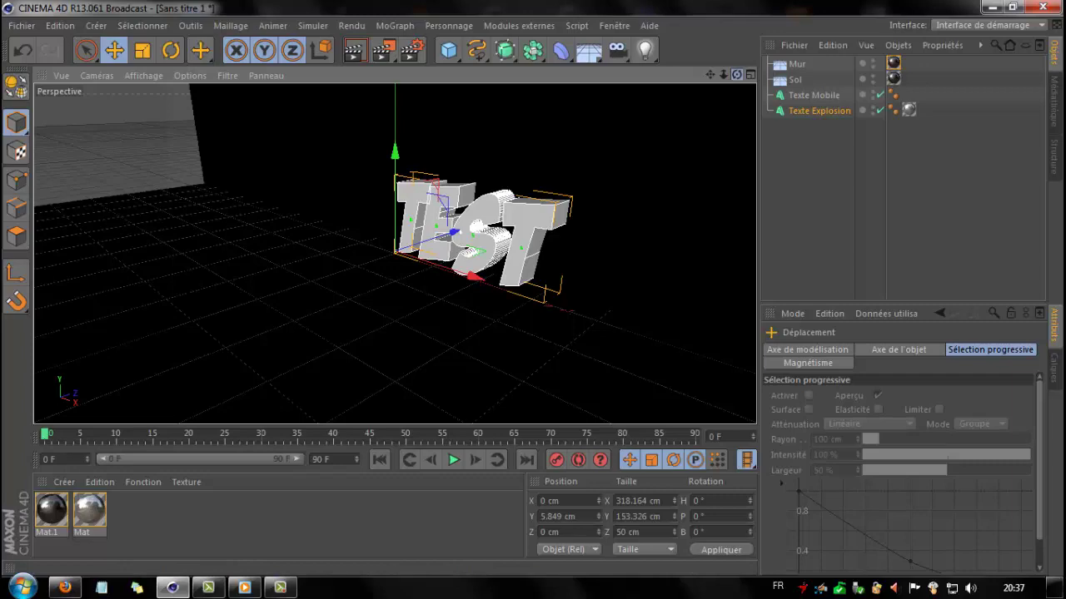
# Raise Texte Mobile to about 5.9 cm in Y and move it along Z to about 613 cm.
pyautogui.moveTo(736, 75); pyautogui.dragTo(637, 73)
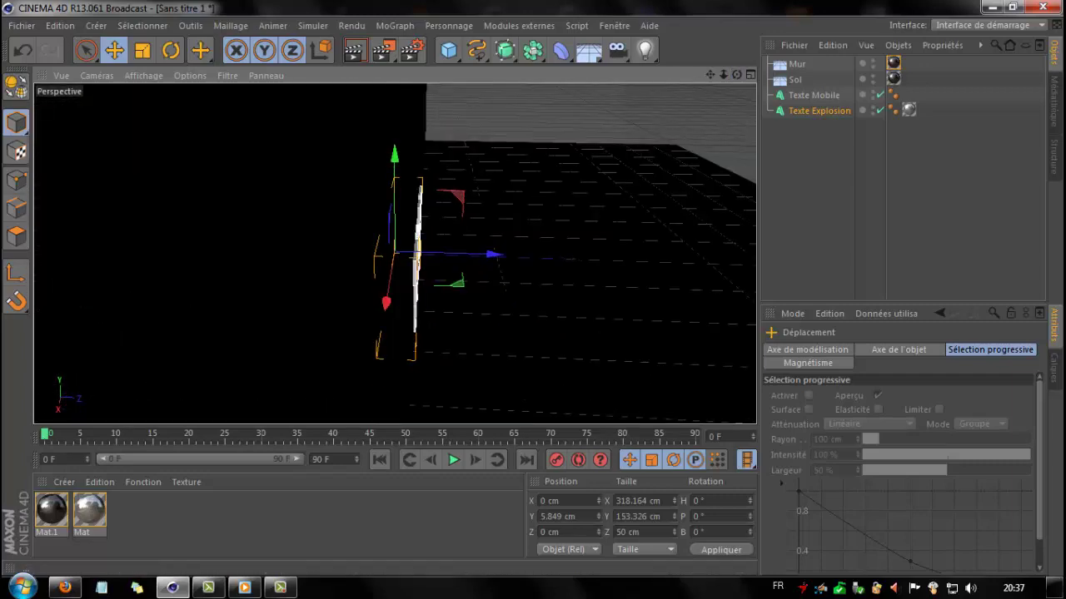
pyautogui.moveTo(737, 75); pyautogui.dragTo(662, 76)
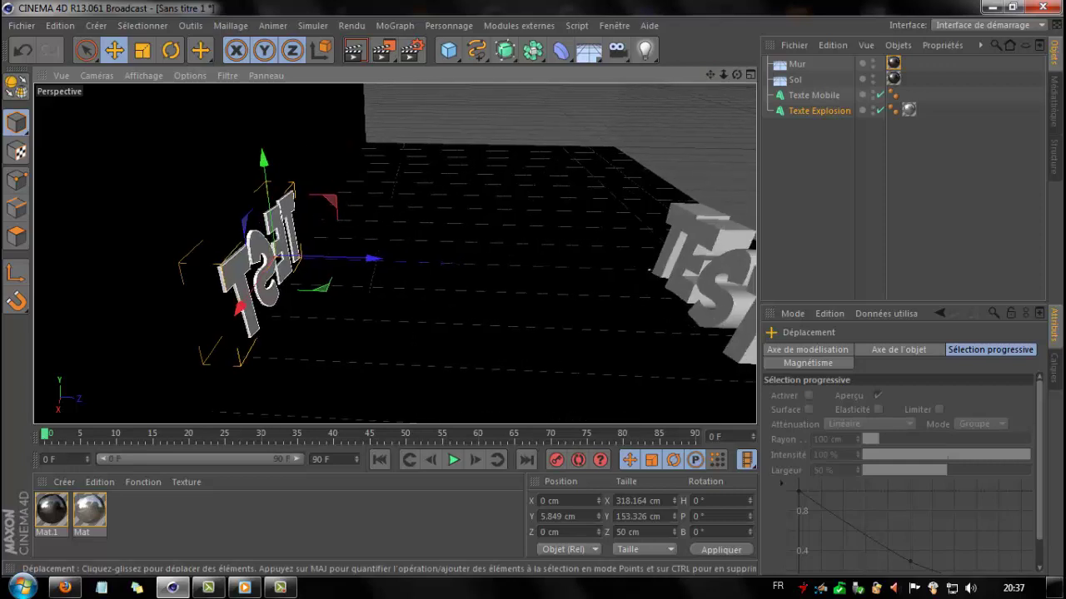
pyautogui.click(813, 95)
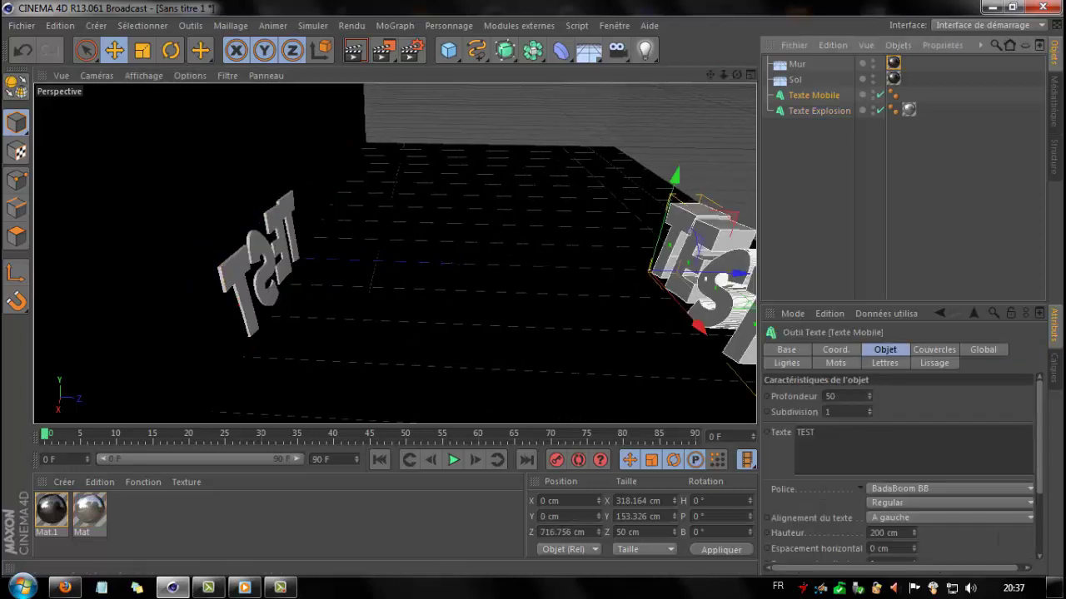
pyautogui.moveTo(675, 177); pyautogui.dragTo(675, 170)
pyautogui.moveTo(737, 270); pyautogui.dragTo(693, 269)
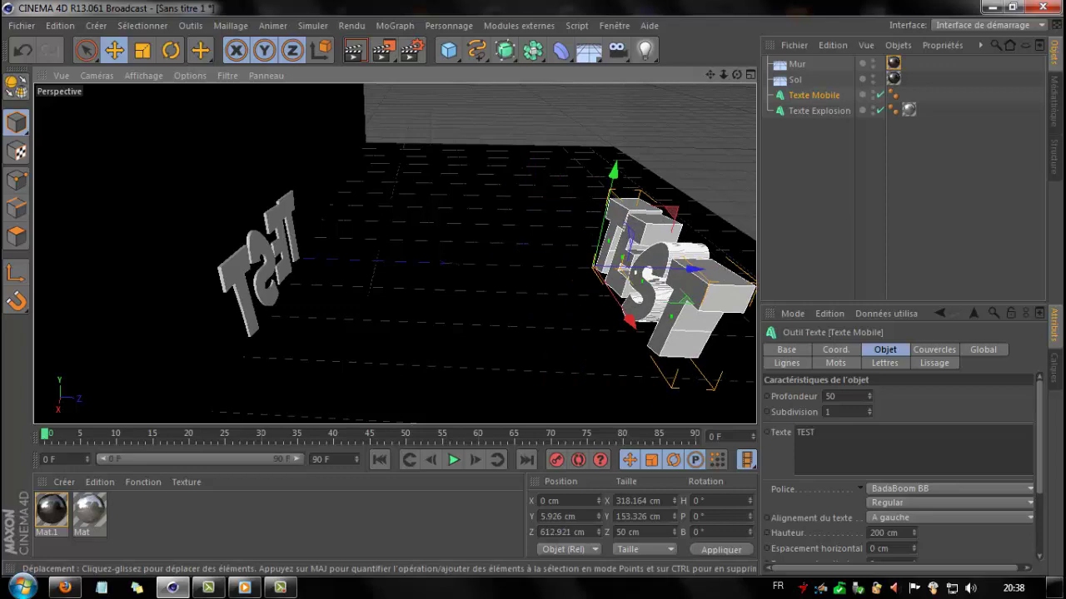
# Face the texts from the front and reorder Texte Explosion above Texte Mobile in the object hierarchy.
pyautogui.moveTo(737, 75); pyautogui.dragTo(968, 45)
pyautogui.scroll(-1, 694, 183)
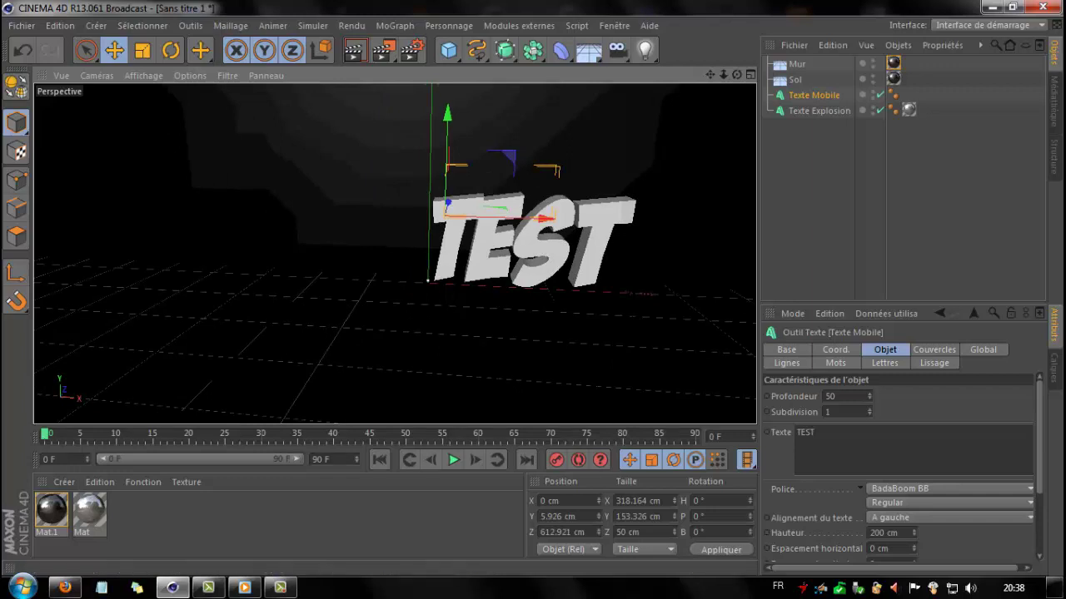
pyautogui.moveTo(710, 75); pyautogui.dragTo(633, 53)
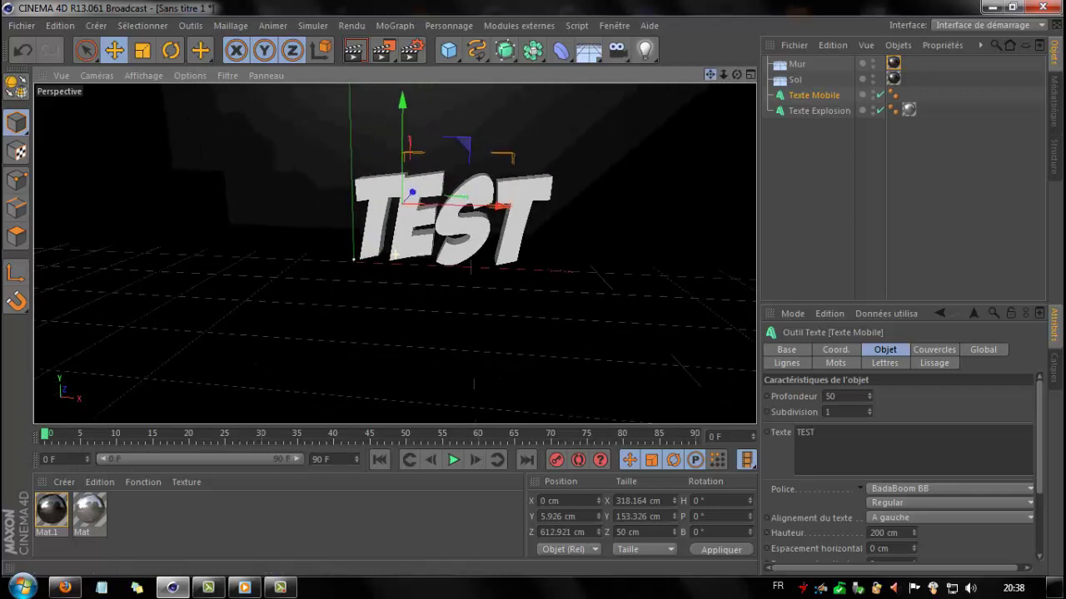
pyautogui.scroll(-1, 571, 204)
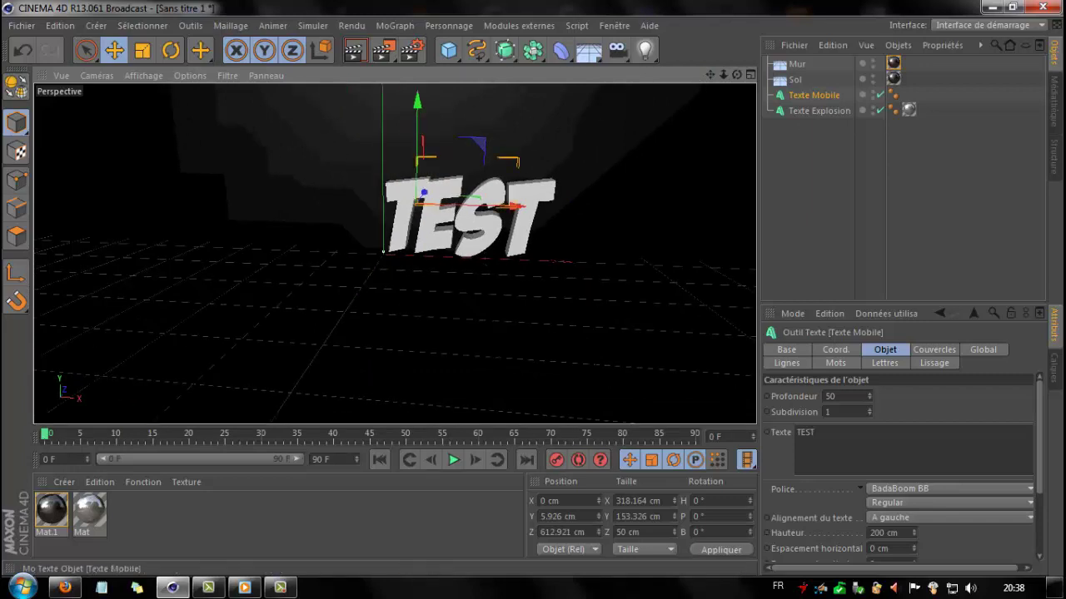
pyautogui.click(819, 111)
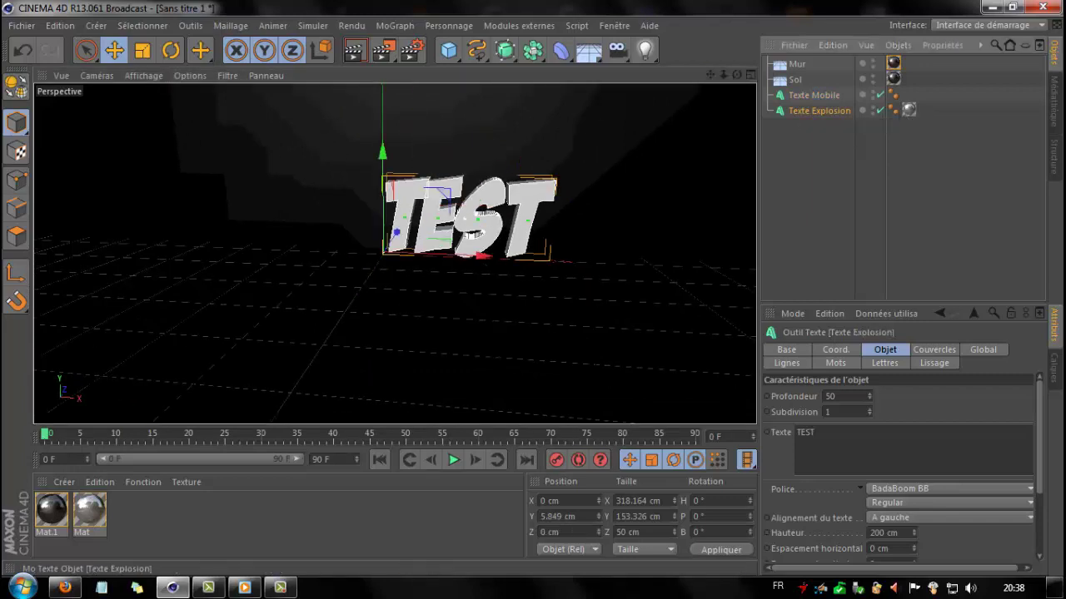
pyautogui.moveTo(819, 111); pyautogui.dragTo(818, 87)
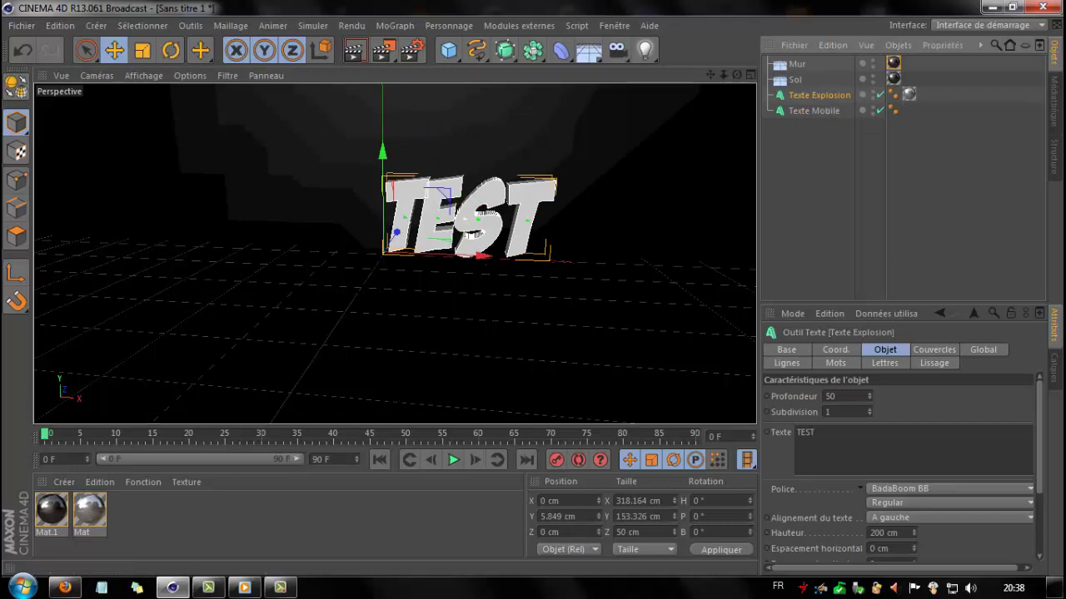
# Create a null object below Sol in the hierarchy and make Texte Explosion its child.
pyautogui.click(95, 25)
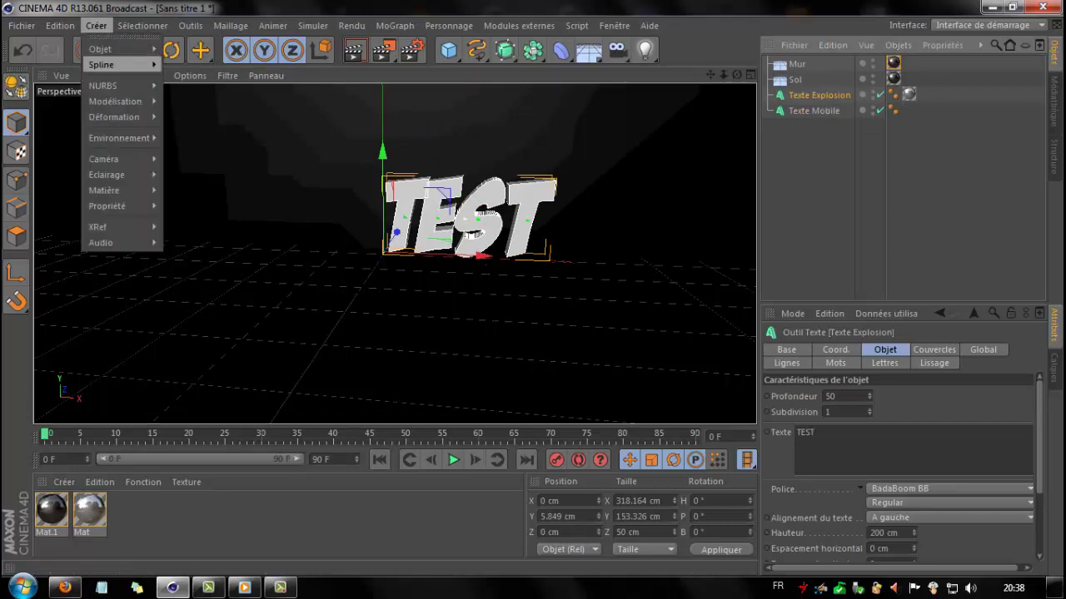
pyautogui.moveTo(104, 48)
pyautogui.click(193, 55)
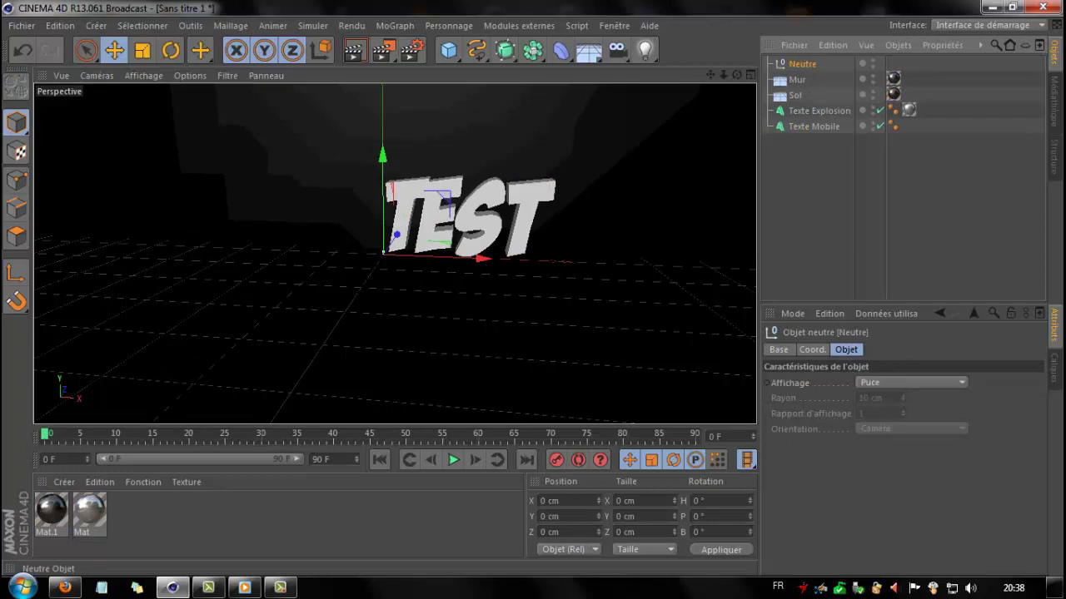
pyautogui.moveTo(802, 64); pyautogui.dragTo(802, 96)
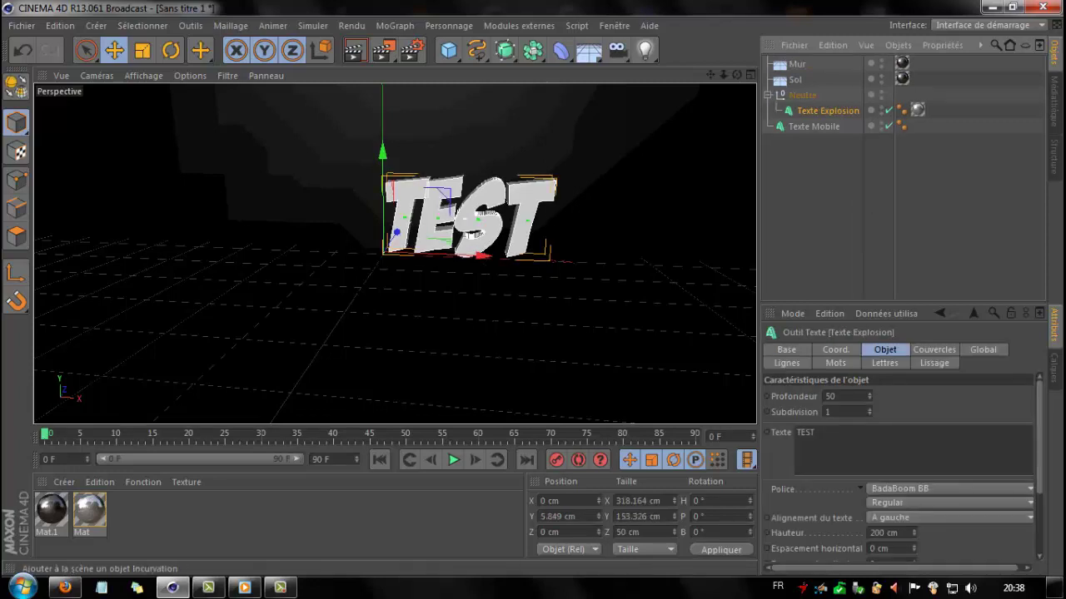
# Add an Explosion deformer, place it inside Neutre above Texte Explosion and deselect everything.
pyautogui.click(560, 51)
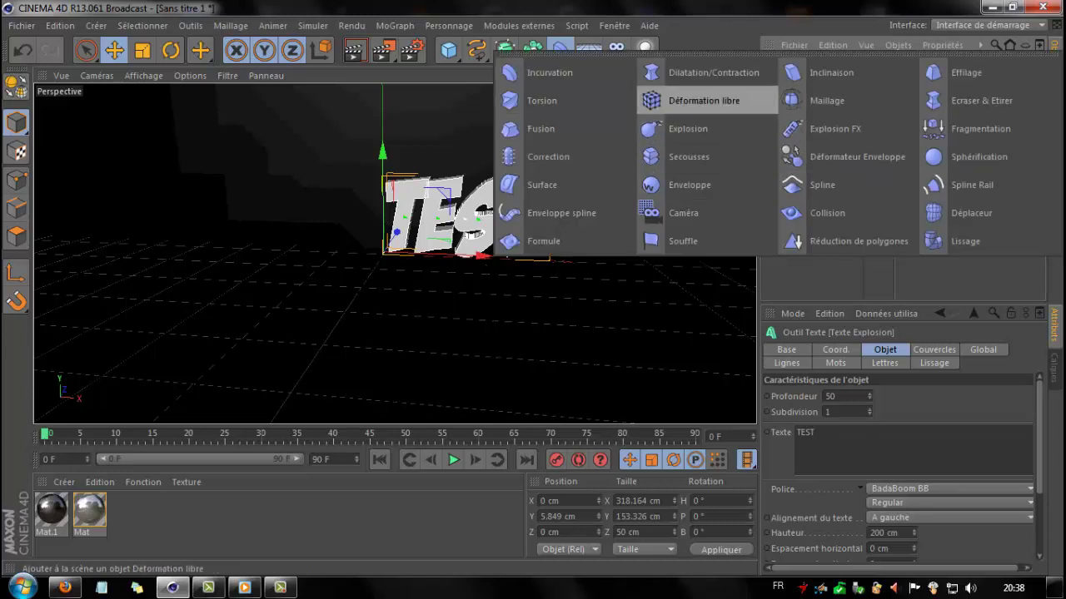
pyautogui.click(688, 128)
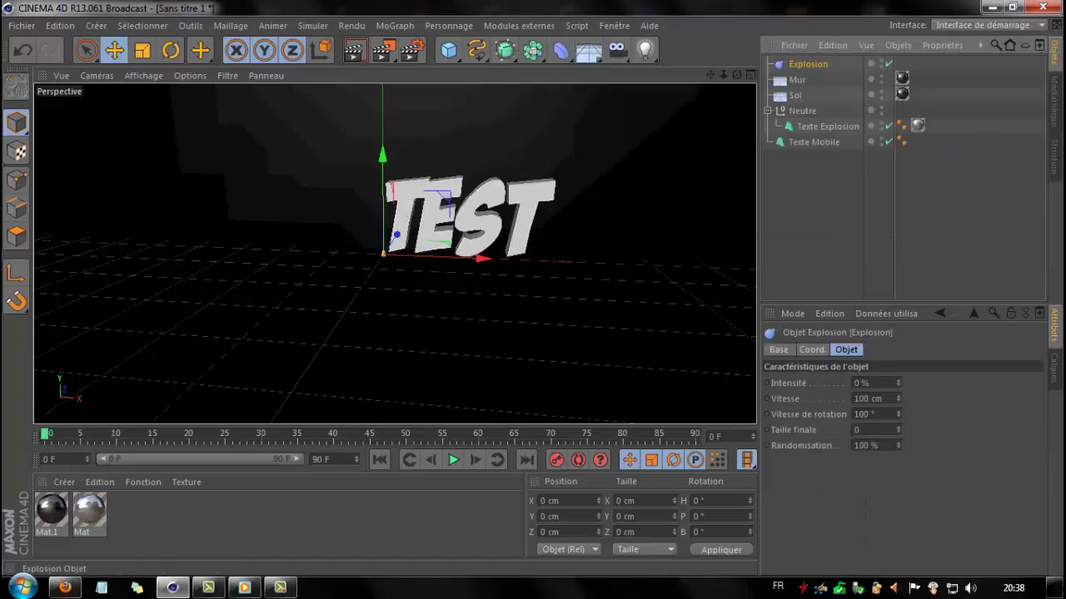
pyautogui.moveTo(808, 64); pyautogui.dragTo(803, 111)
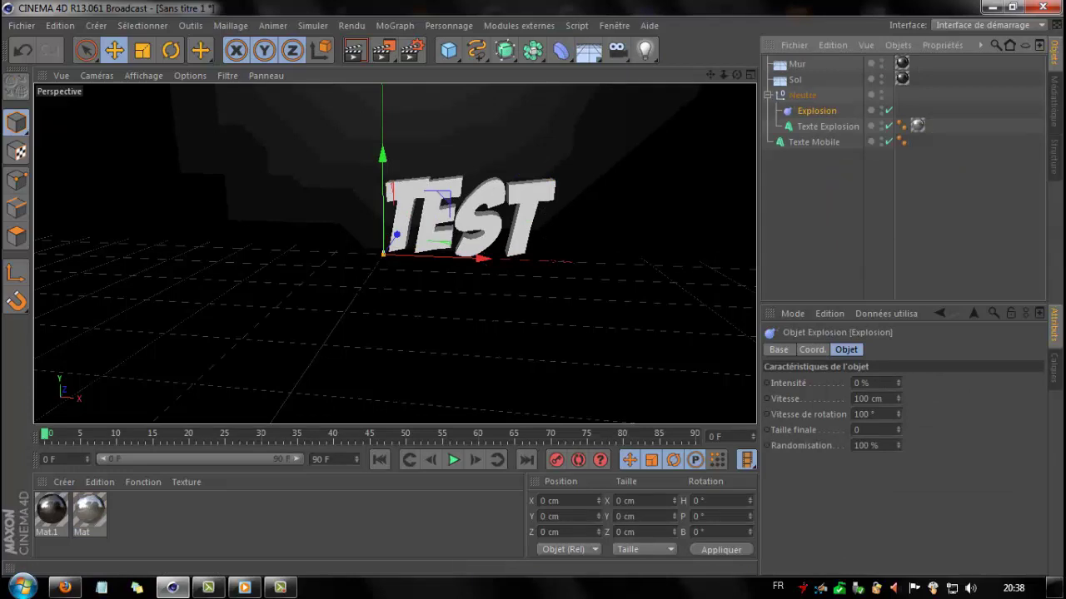
pyautogui.click(828, 211)
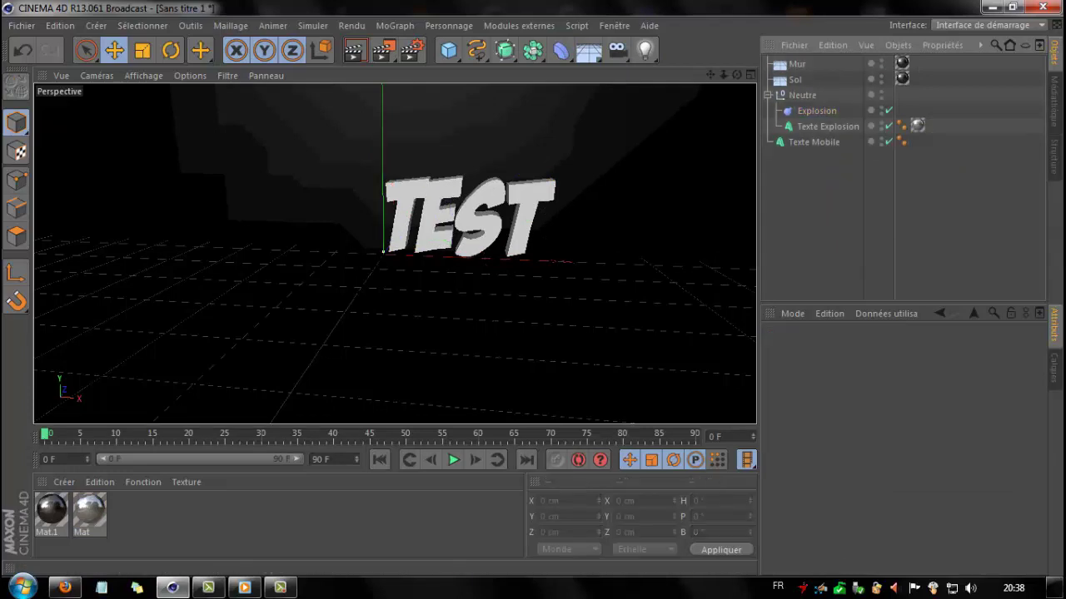
# Extend the animation to 200 frames and show the full 0 to 200 F range on the timeline.
pyautogui.doubleClick(317, 460)
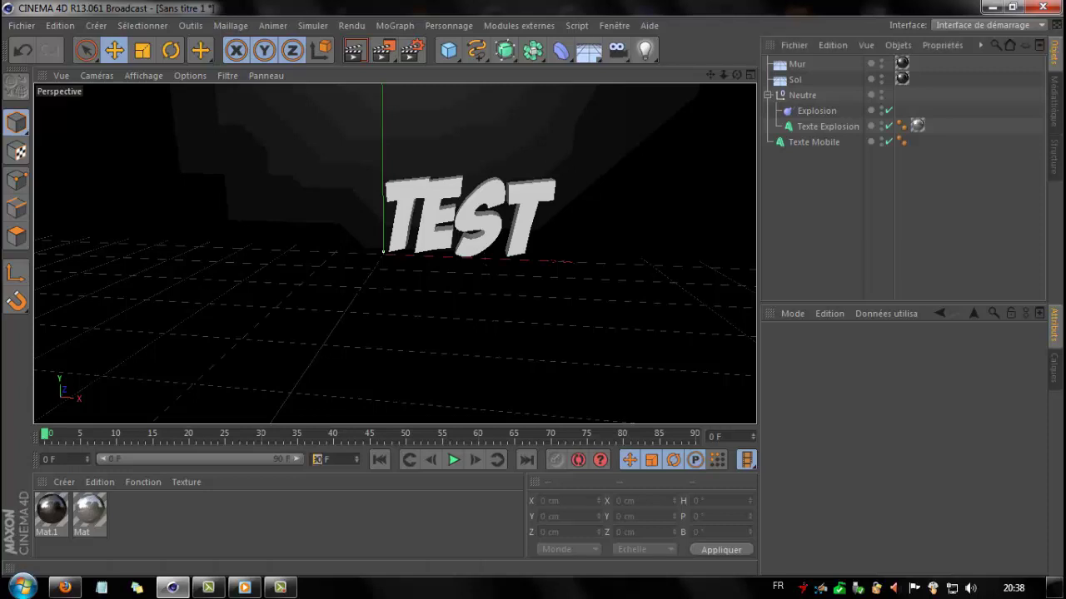
pyautogui.write('200')
pyautogui.press('Return')
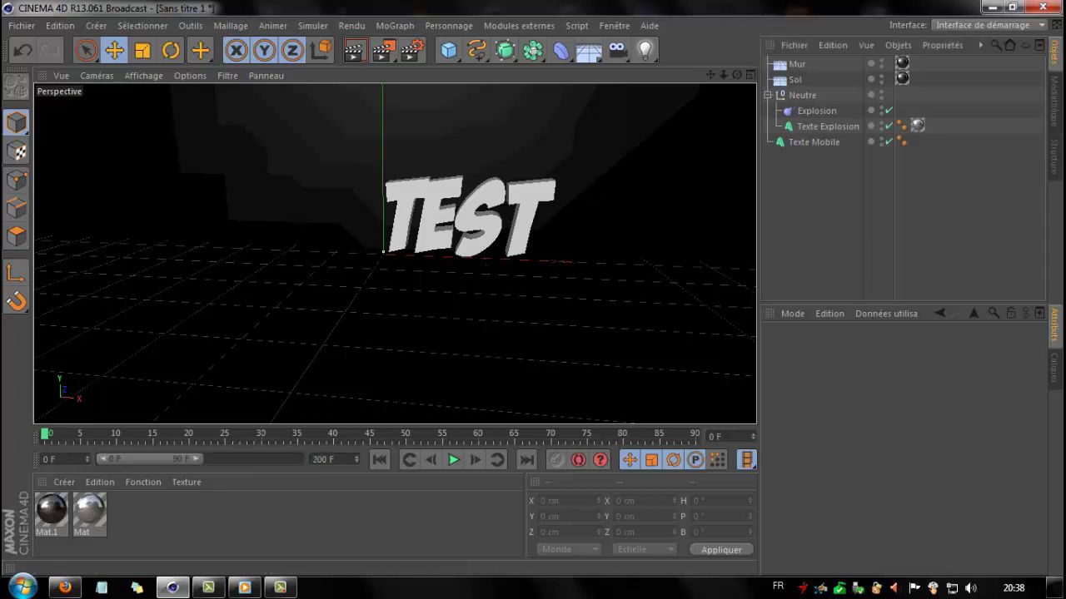
pyautogui.moveTo(195, 460); pyautogui.dragTo(298, 460)
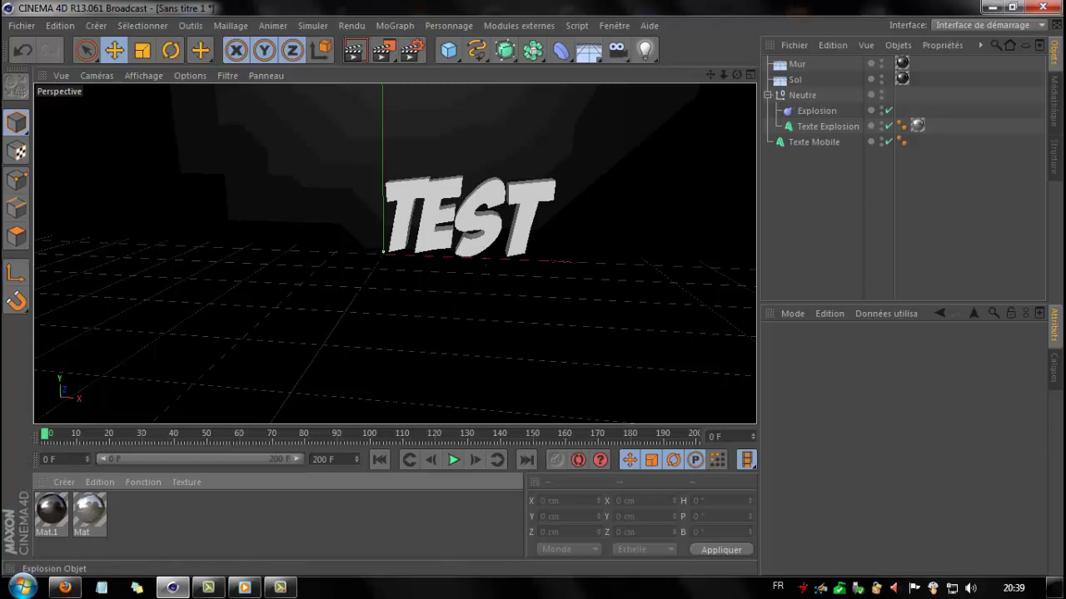
# Keyframe the Explosion deformer's intensity at 0 % on frames 0 and 30, accepting the Windows 7 basic colour scheme when prompted.
pyautogui.click(816, 110)
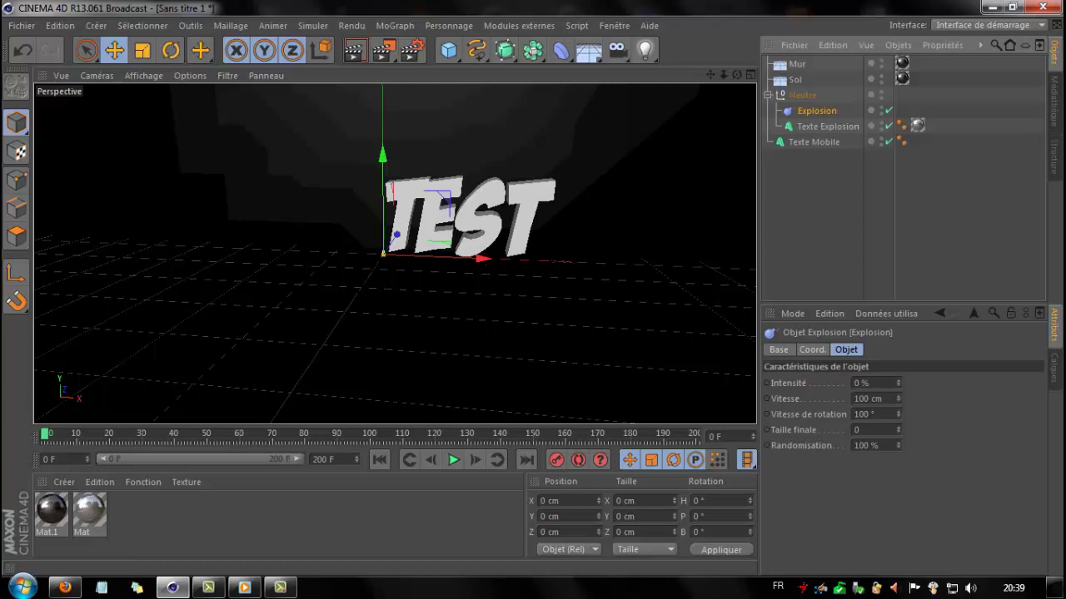
pyautogui.keyDown('ctrl'); pyautogui.click(767, 383); pyautogui.keyUp('ctrl')
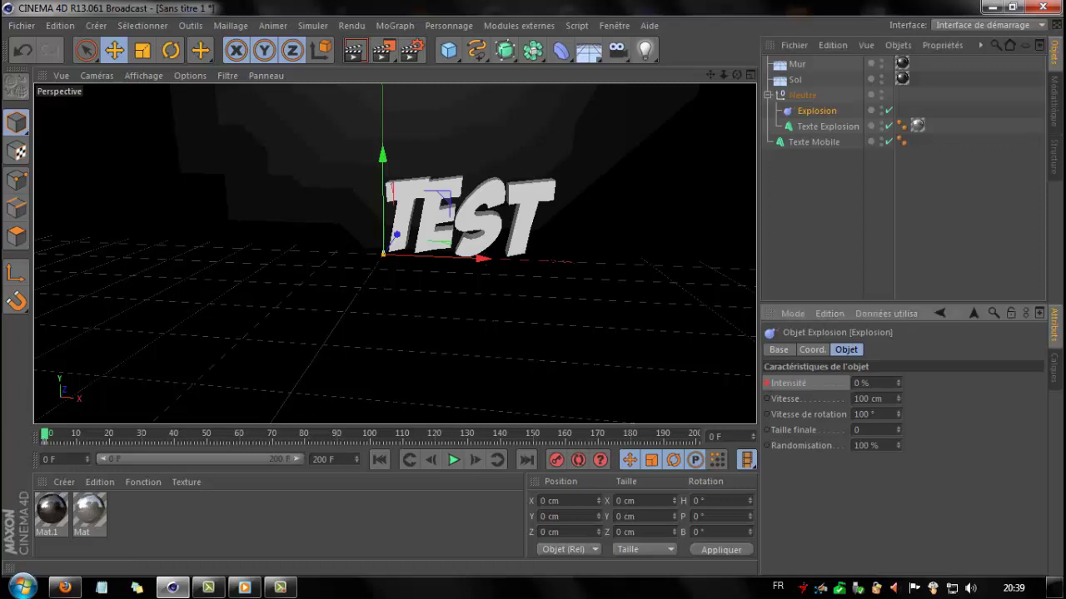
pyautogui.moveTo(44, 434); pyautogui.dragTo(115, 435)
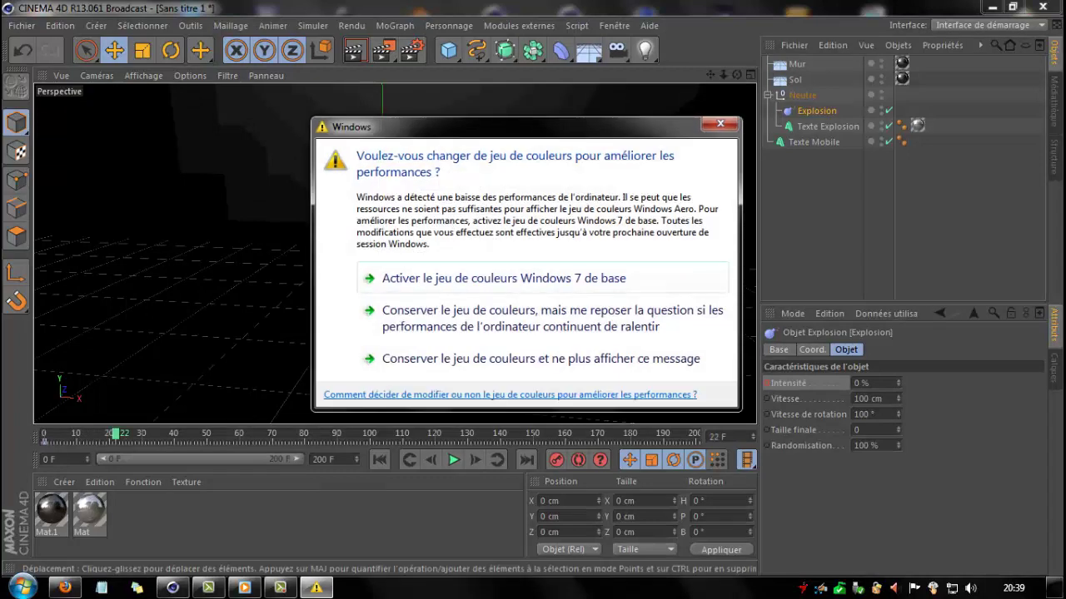
pyautogui.click(542, 278)
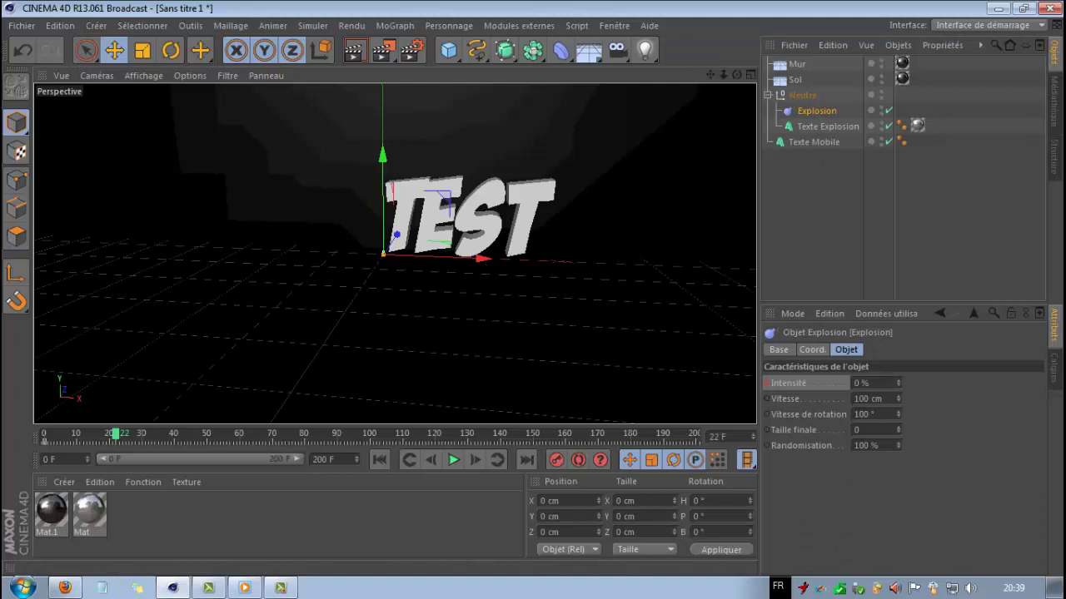
pyautogui.moveTo(116, 435); pyautogui.dragTo(143, 434)
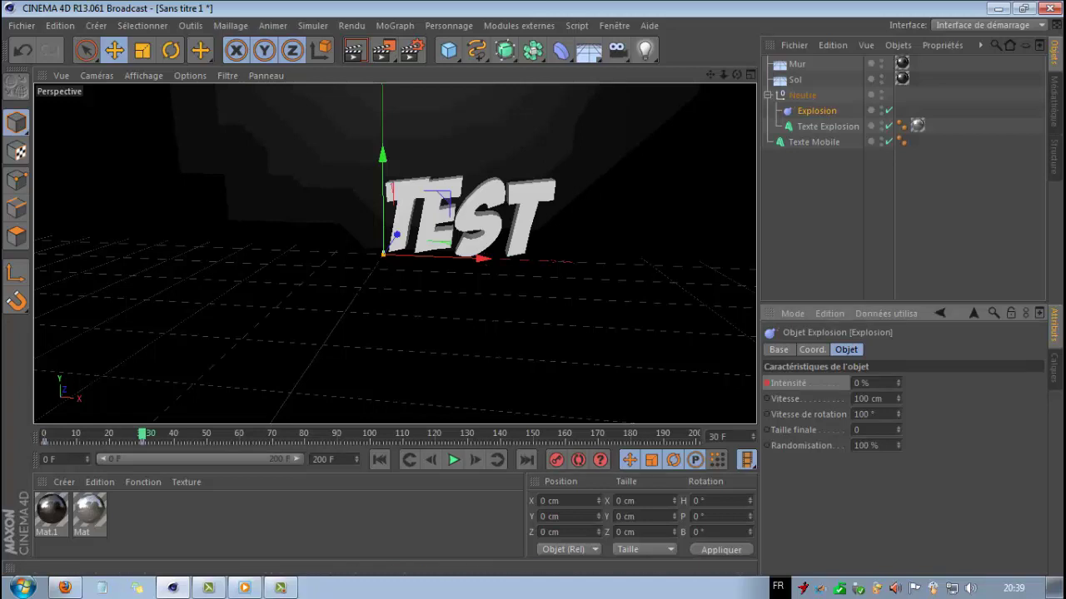
pyautogui.doubleClick(858, 383)
pyautogui.click(753, 434)
# Set the Explosion deformer's intensity to 100 % at frame 200 and record a keyframe for it.
pyautogui.moveTo(142, 435); pyautogui.dragTo(696, 434)
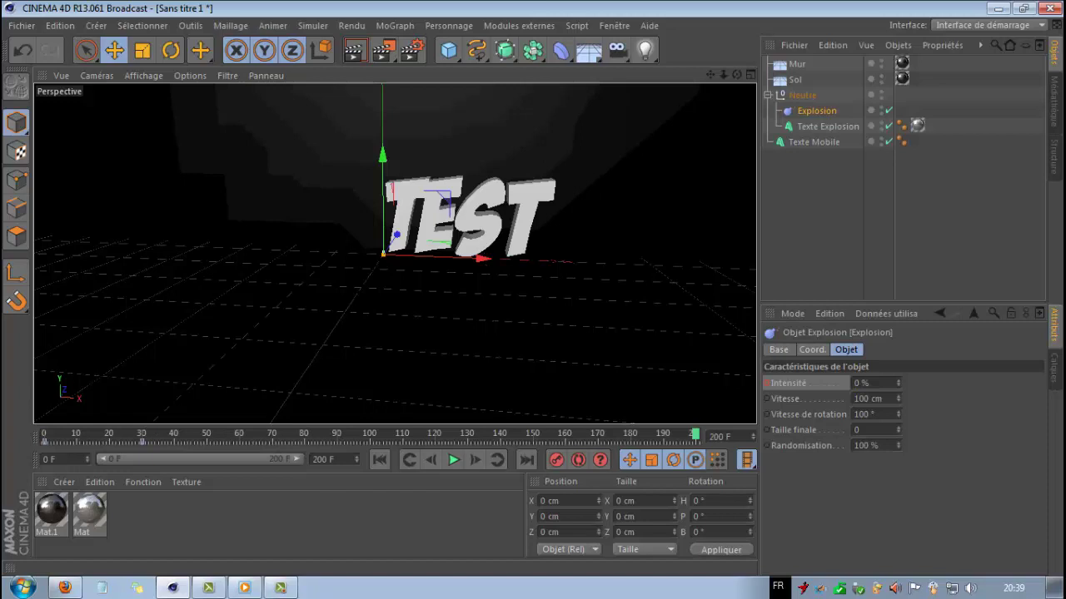
pyautogui.moveTo(862, 383); pyautogui.dragTo(854, 383)
pyautogui.write('100')
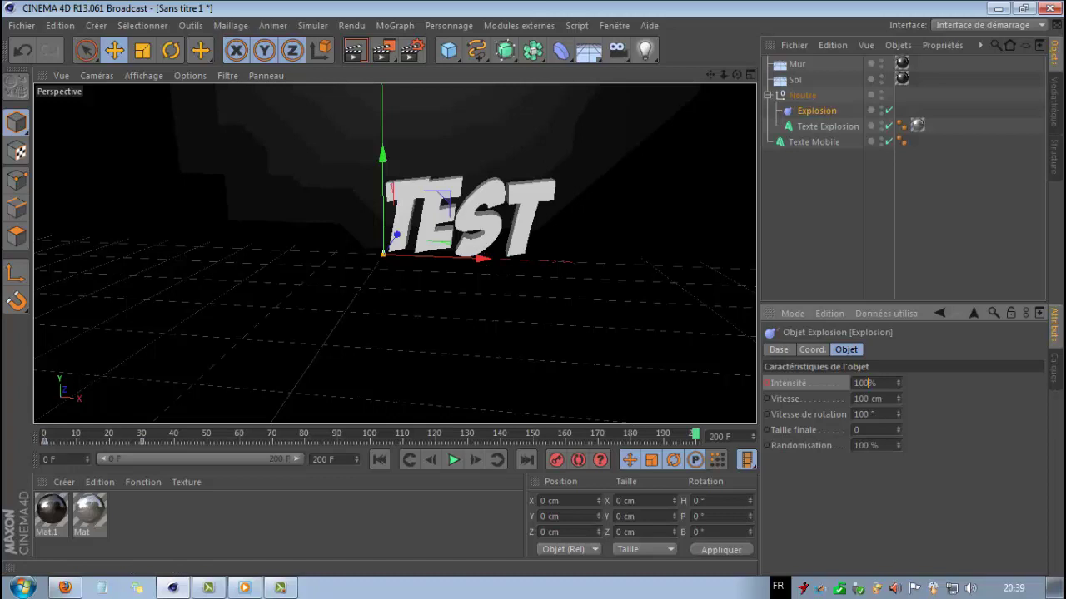
pyautogui.press('Return')
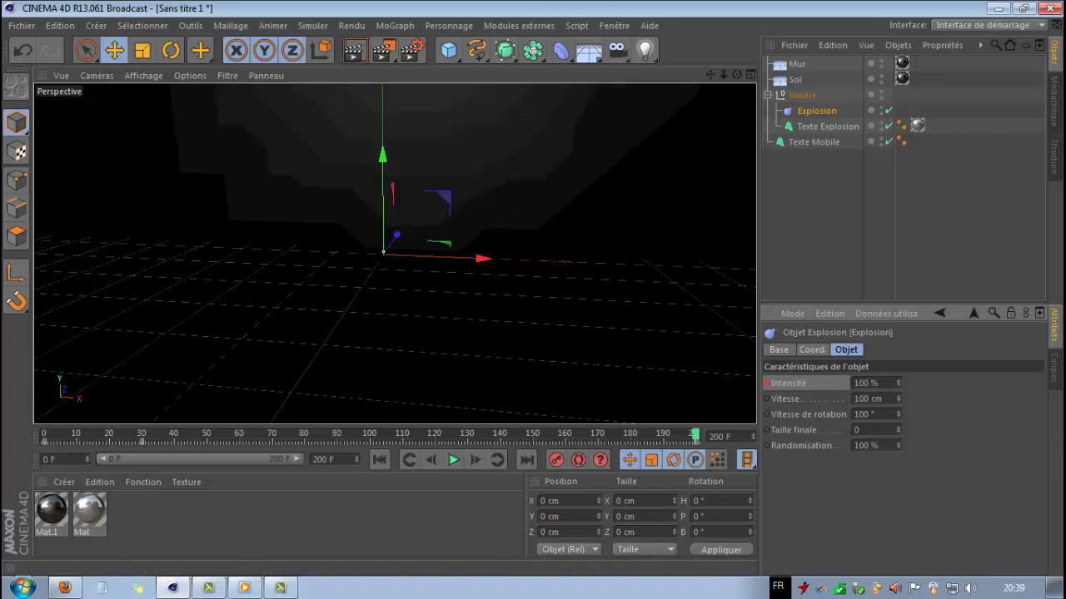
pyautogui.moveTo(696, 435)
pyautogui.mouseDown()
pyautogui.moveTo(46, 435)
pyautogui.moveTo(695, 435)
pyautogui.mouseUp()
# Play the animation through to preview the text explosion and stop playback at frame 22.
pyautogui.click(453, 460)
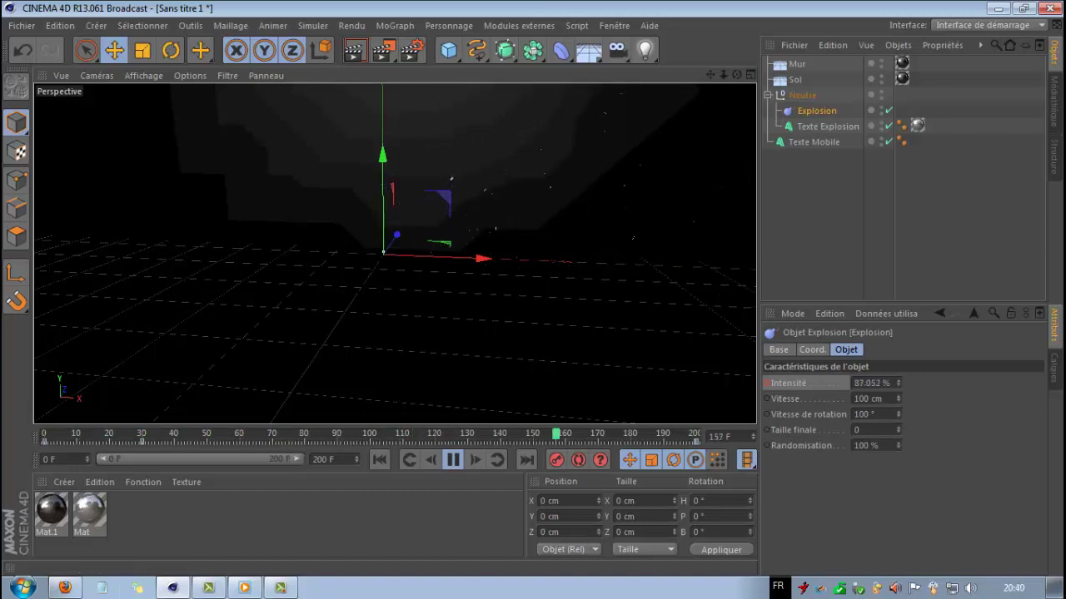
pyautogui.click(433, 520)
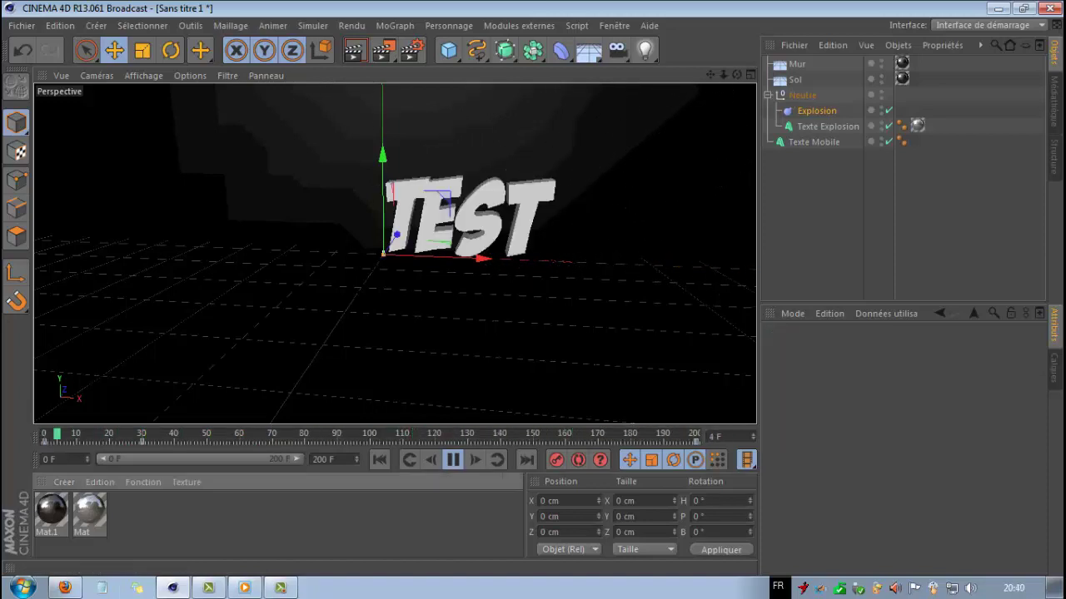
pyautogui.click(453, 460)
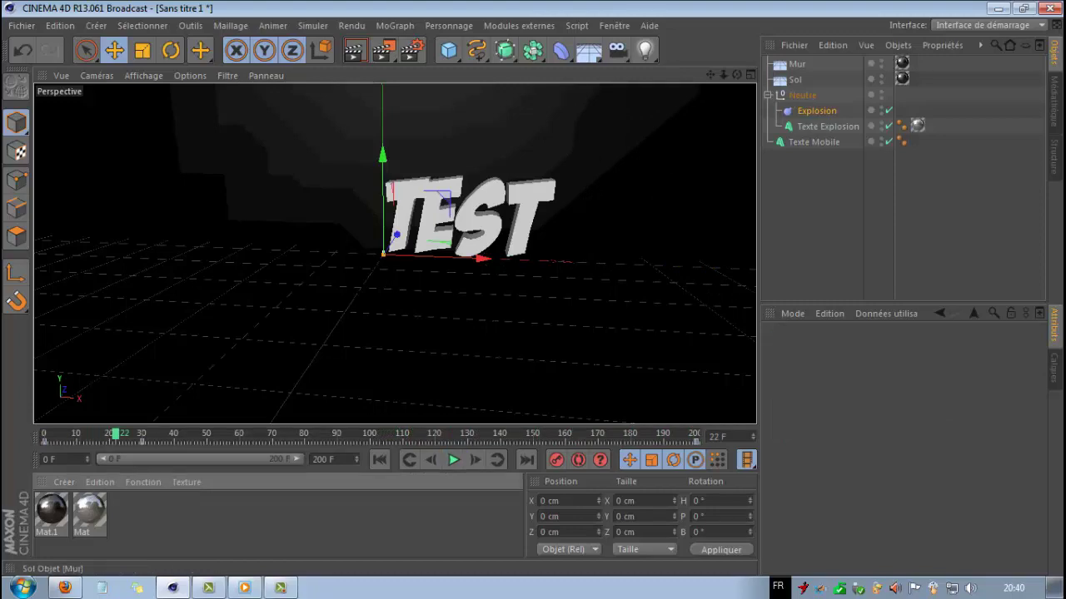
# Select Texte Mobile and create a new material for it.
pyautogui.click(813, 143)
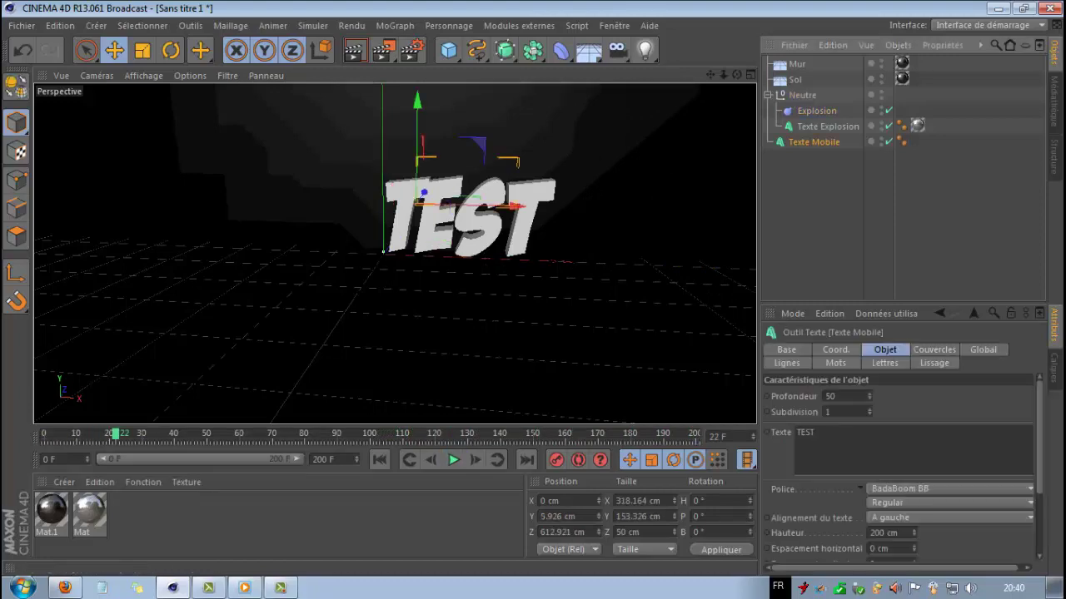
pyautogui.moveTo(737, 75); pyautogui.dragTo(395, 253)
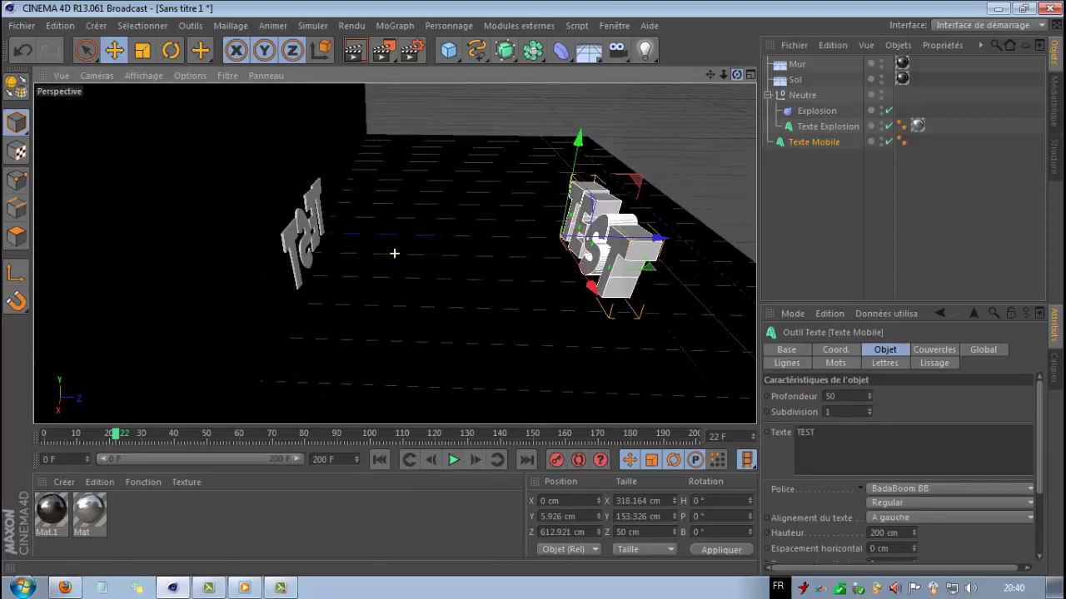
pyautogui.click(275, 524)
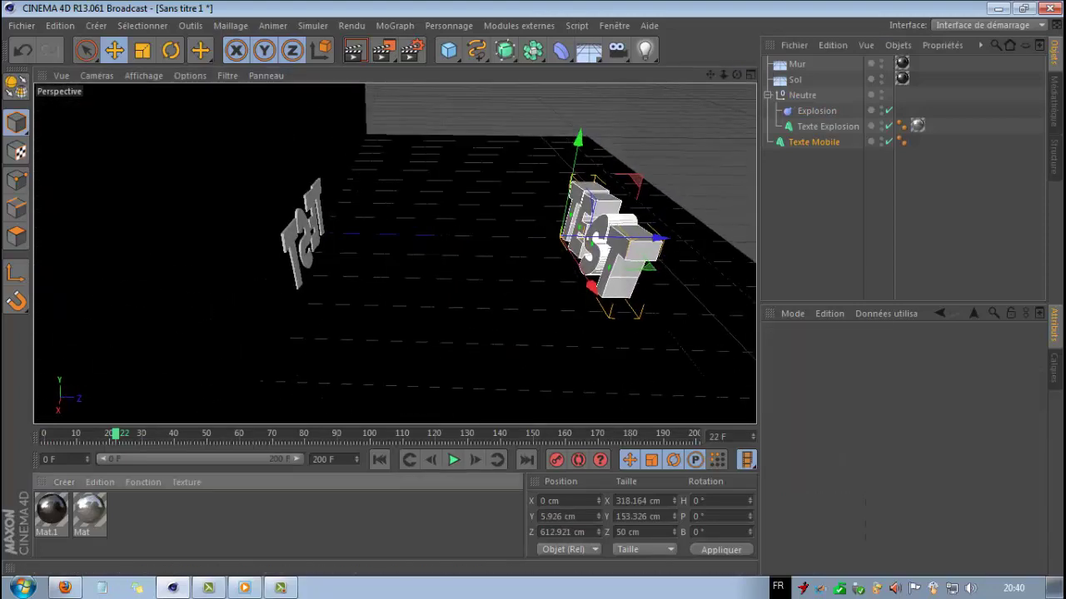
pyautogui.click(64, 482)
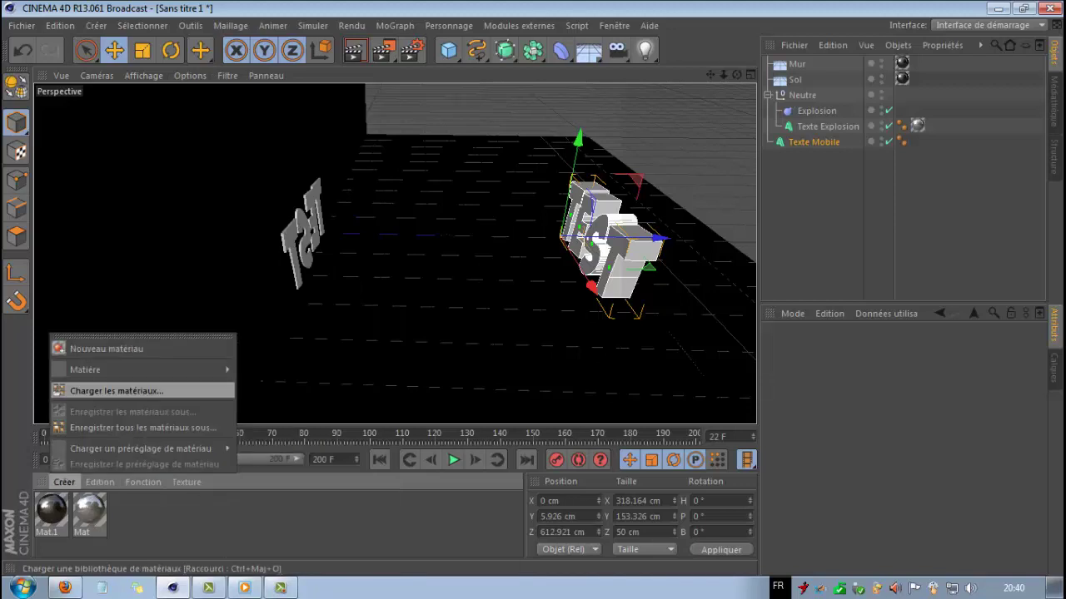
pyautogui.click(104, 348)
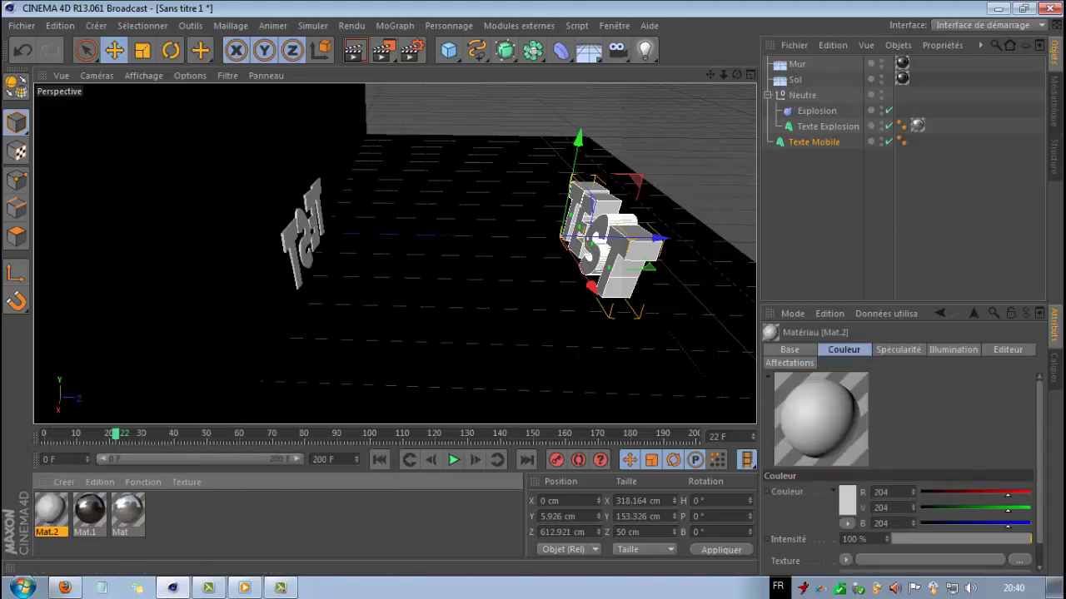
# Give the new material a blue colour with hue 193°, 100 % saturation and RGB values 0, 158, 202.
pyautogui.doubleClick(52, 508)
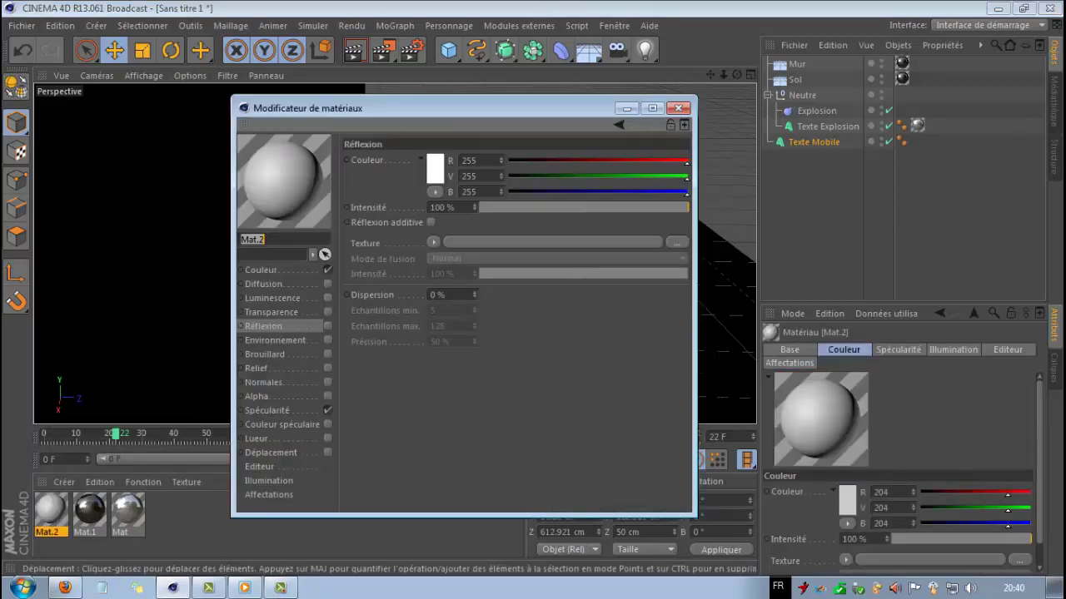
pyautogui.click(263, 271)
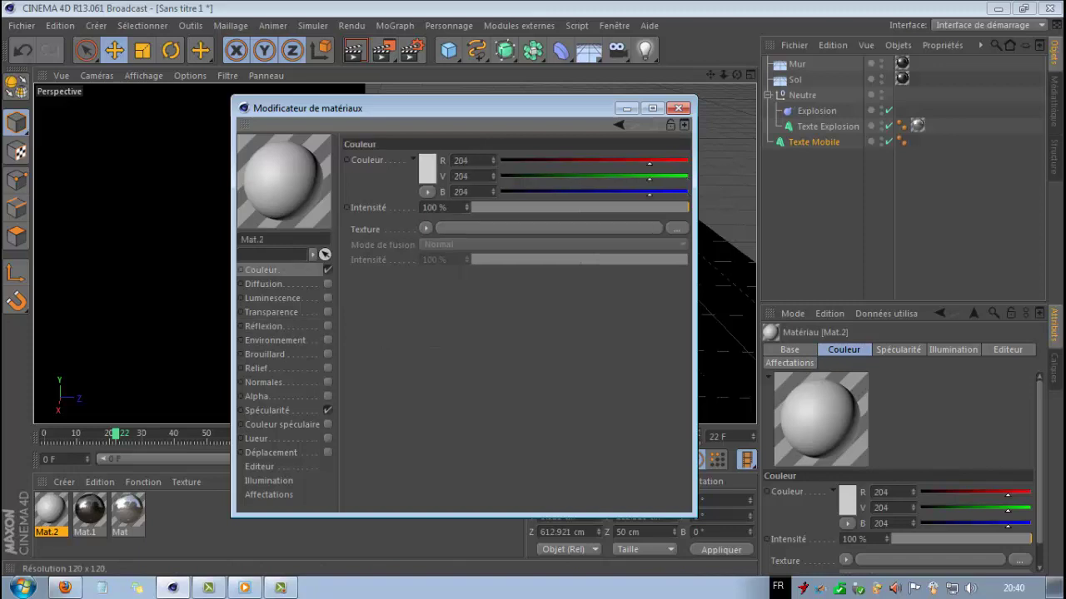
pyautogui.click(428, 169)
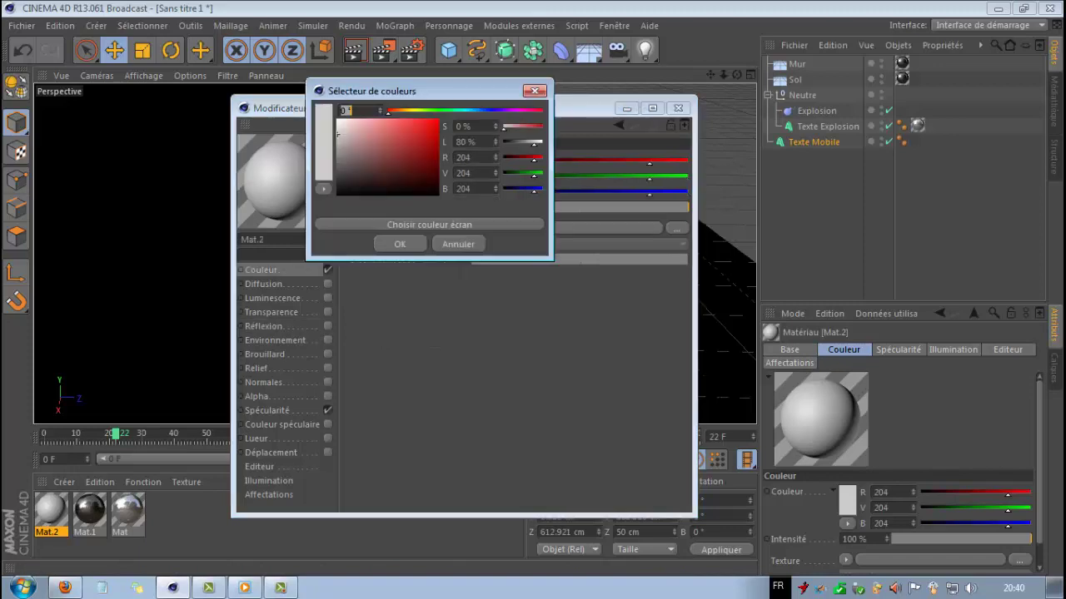
pyautogui.write('193')
pyautogui.press('Return')
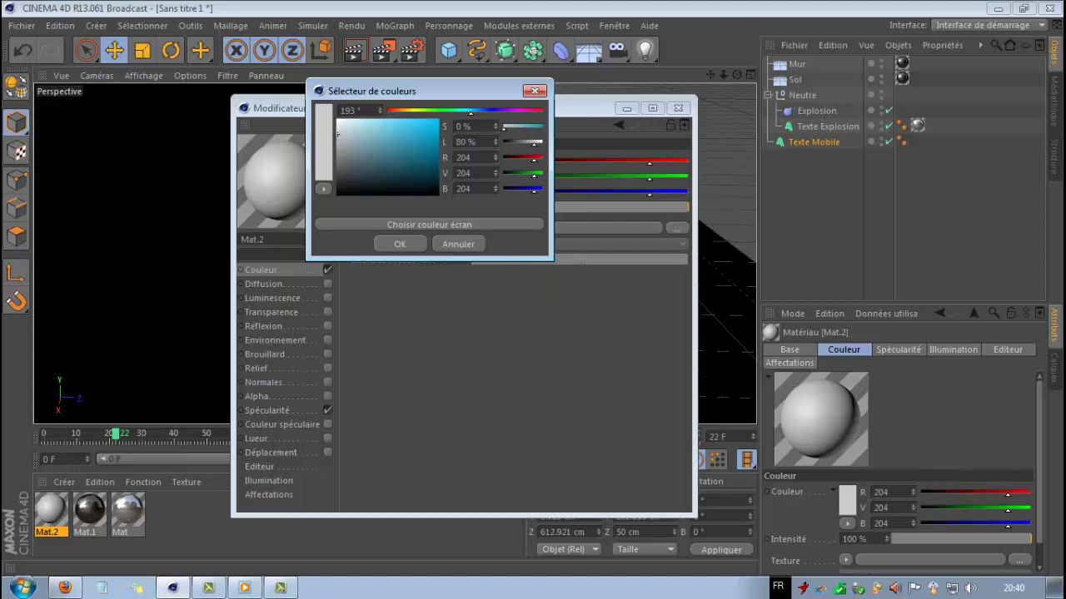
pyautogui.moveTo(338, 133); pyautogui.dragTo(438, 133)
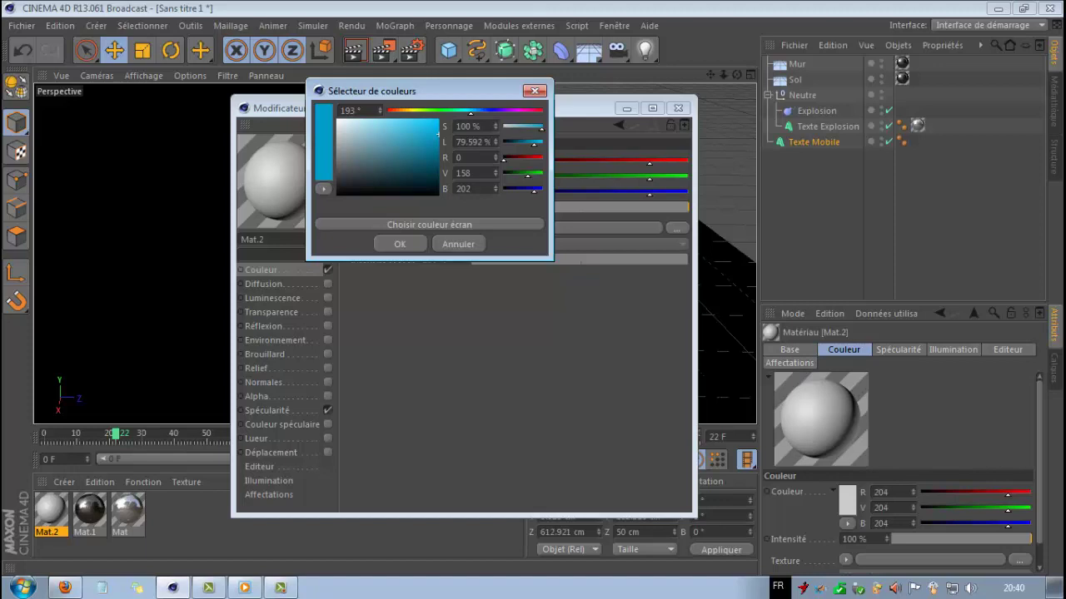
pyautogui.click(400, 244)
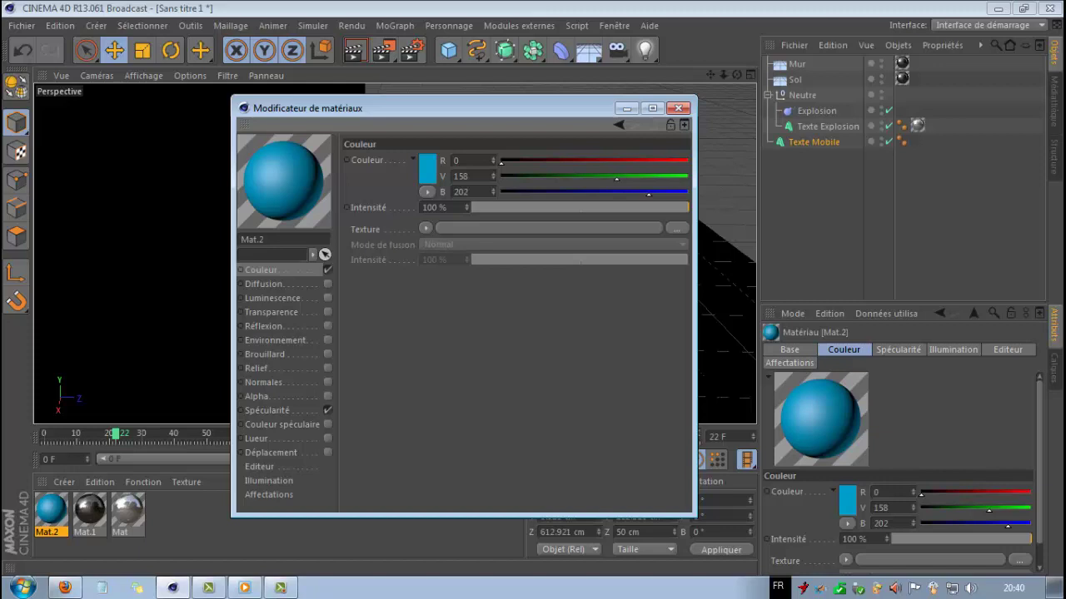
# Enable reflection on the blue material at 20 % intensity and apply the material to Texte Mobile.
pyautogui.click(328, 327)
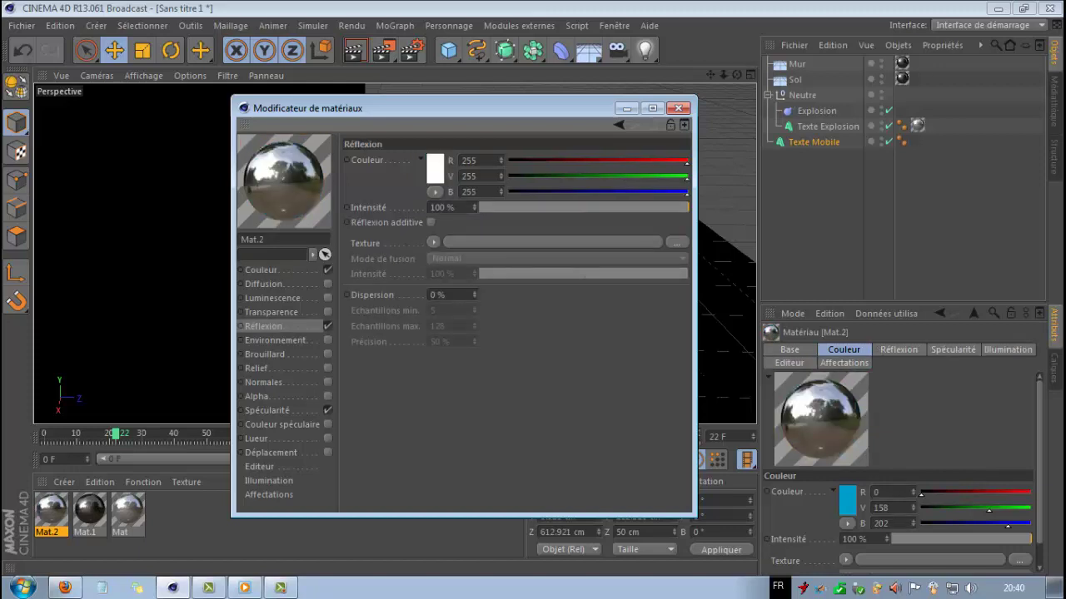
pyautogui.click(506, 207)
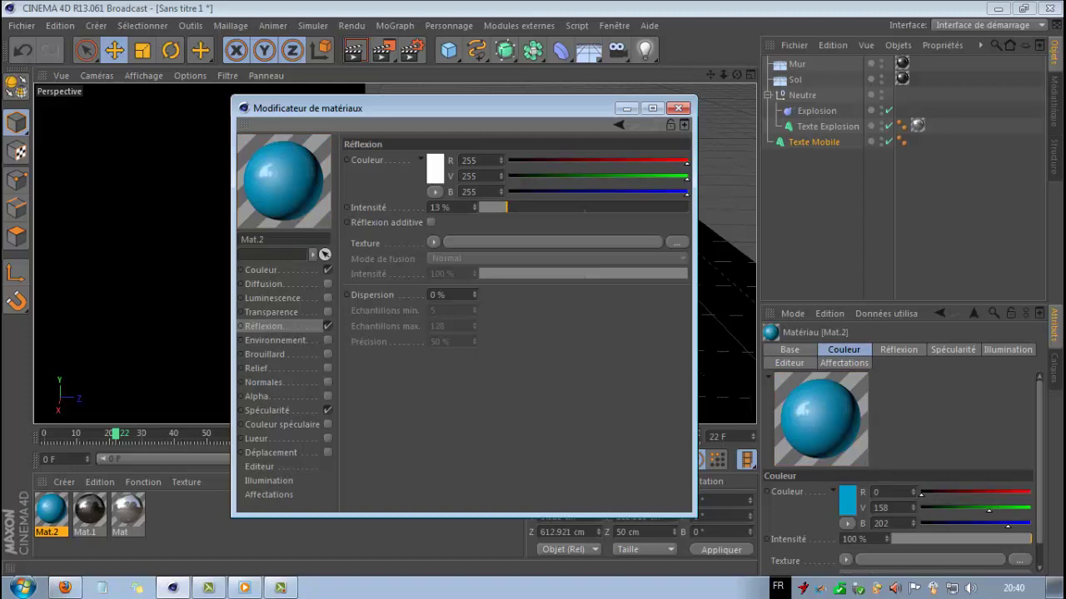
pyautogui.doubleClick(441, 207)
pyautogui.write('20')
pyautogui.press('Return')
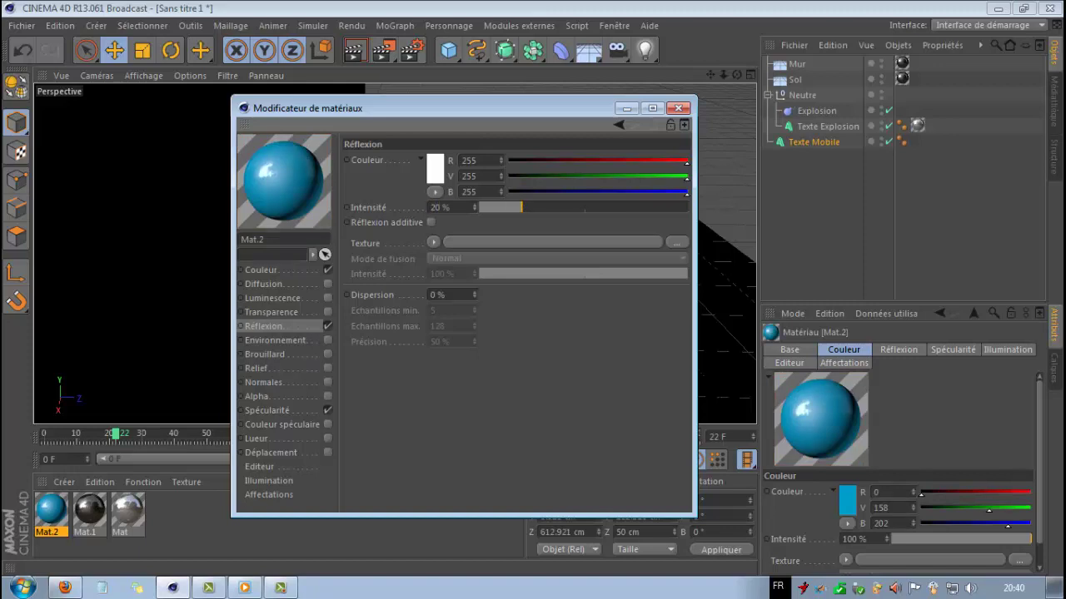
pyautogui.click(679, 109)
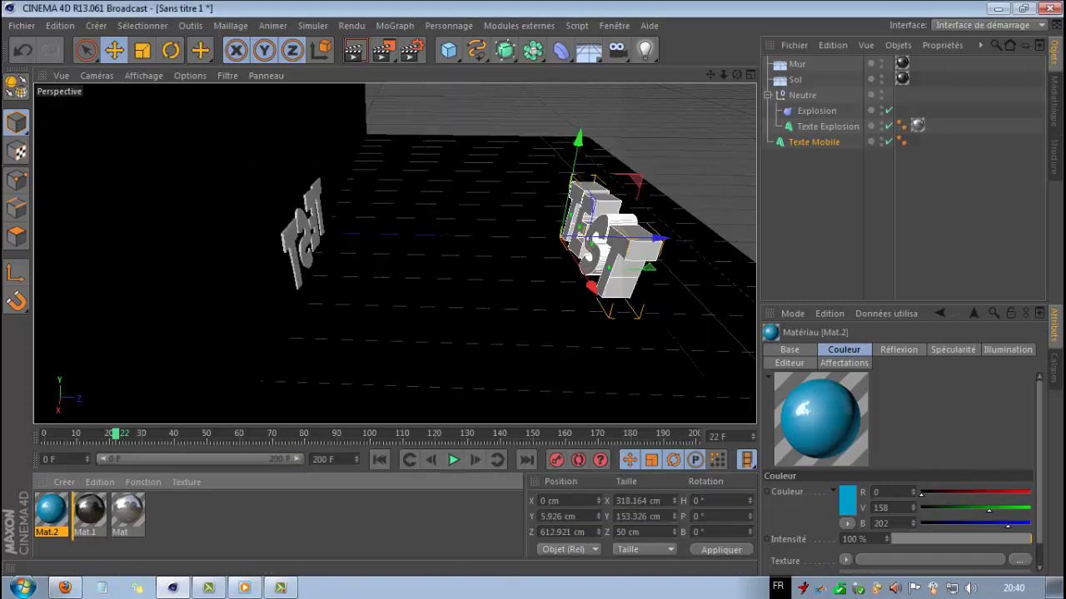
pyautogui.moveTo(50, 508); pyautogui.dragTo(813, 142)
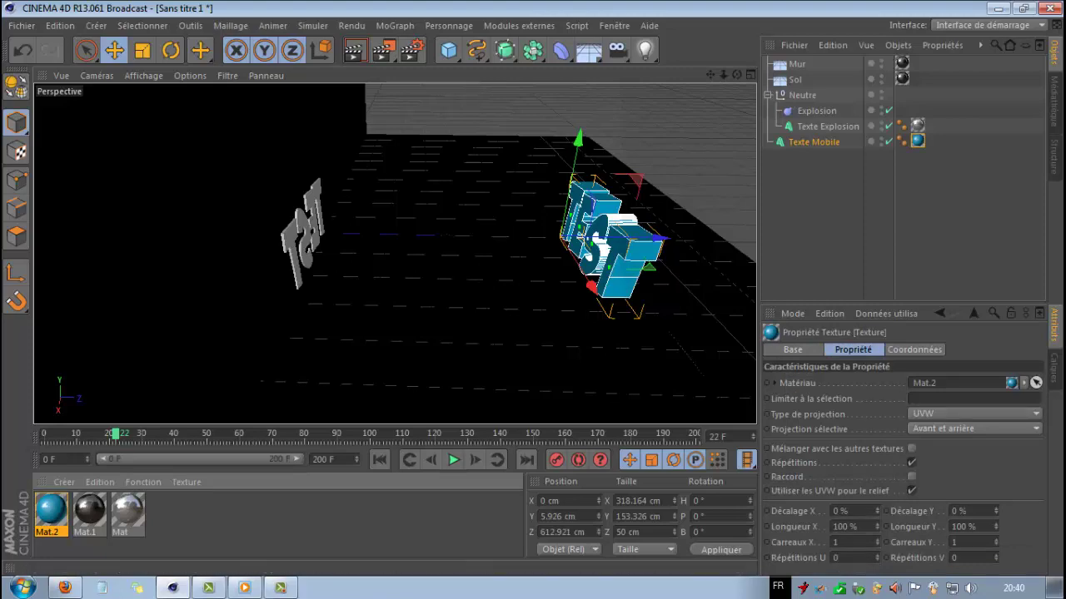
# Add an omni light and position it in front of the exploding text at about Y 132.5 cm and Z -40 cm.
pyautogui.moveTo(737, 75); pyautogui.dragTo(899, 81)
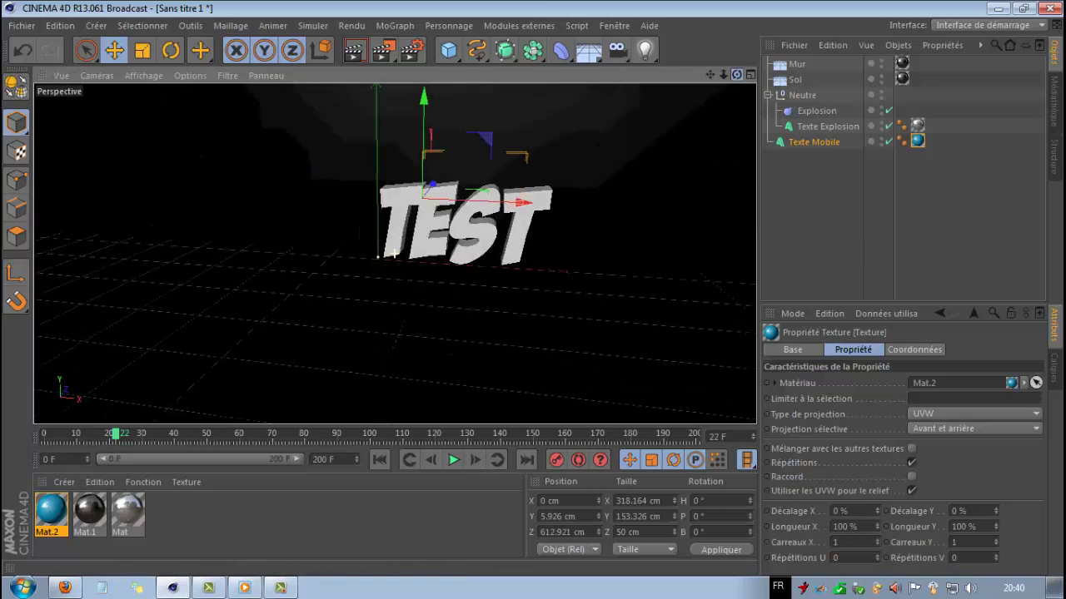
pyautogui.click(645, 50)
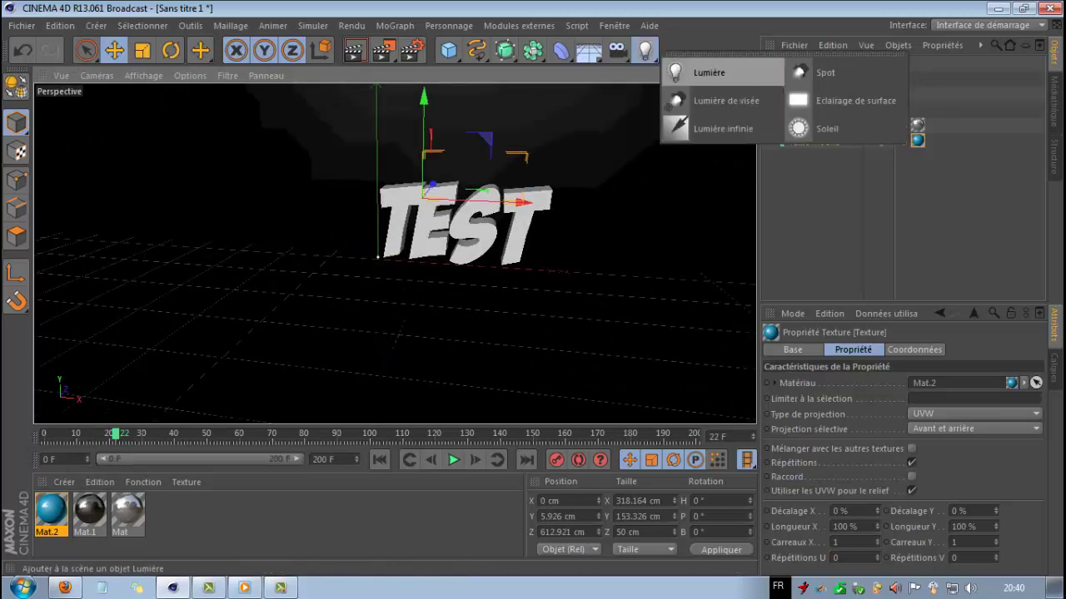
pyautogui.click(709, 73)
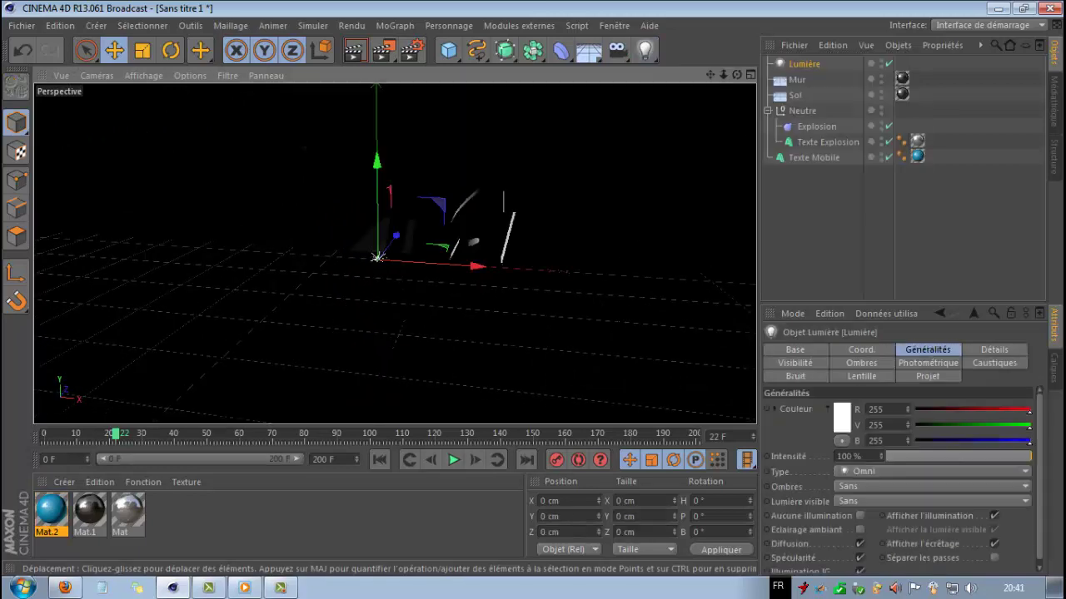
pyautogui.moveTo(395, 236)
pyautogui.keyDown('alt'); pyautogui.mouseDown()
pyautogui.moveTo(394, 254)
pyautogui.moveTo(380, 238)
pyautogui.mouseUp(); pyautogui.keyUp('alt')
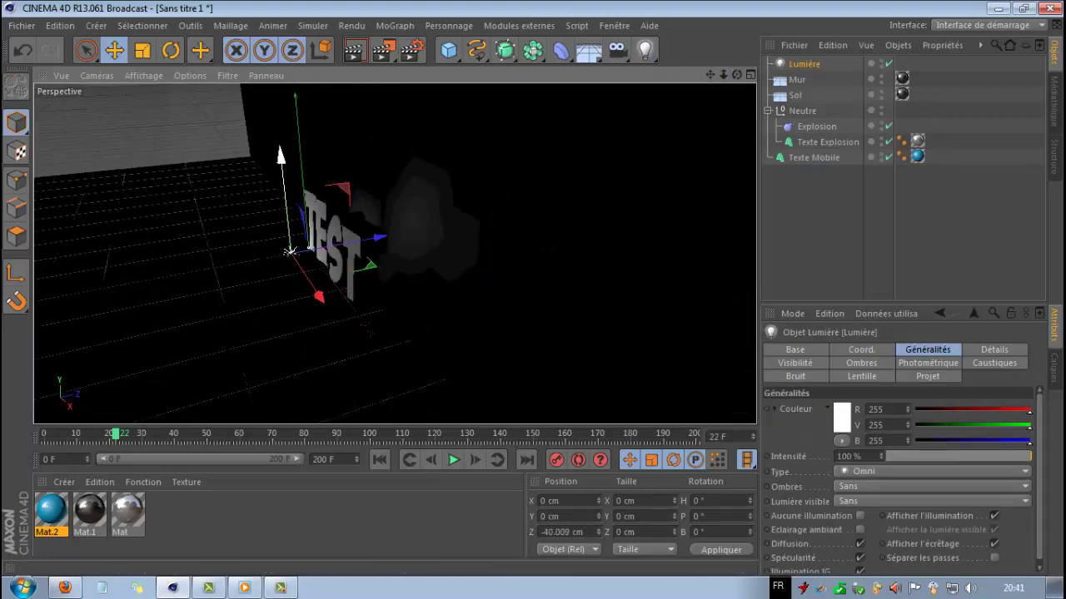
pyautogui.moveTo(281, 155); pyautogui.dragTo(275, 93)
# Make two copies of the light and space them along the text at about X 158 cm and X 301 cm.
pyautogui.moveTo(737, 75); pyautogui.dragTo(928, 46)
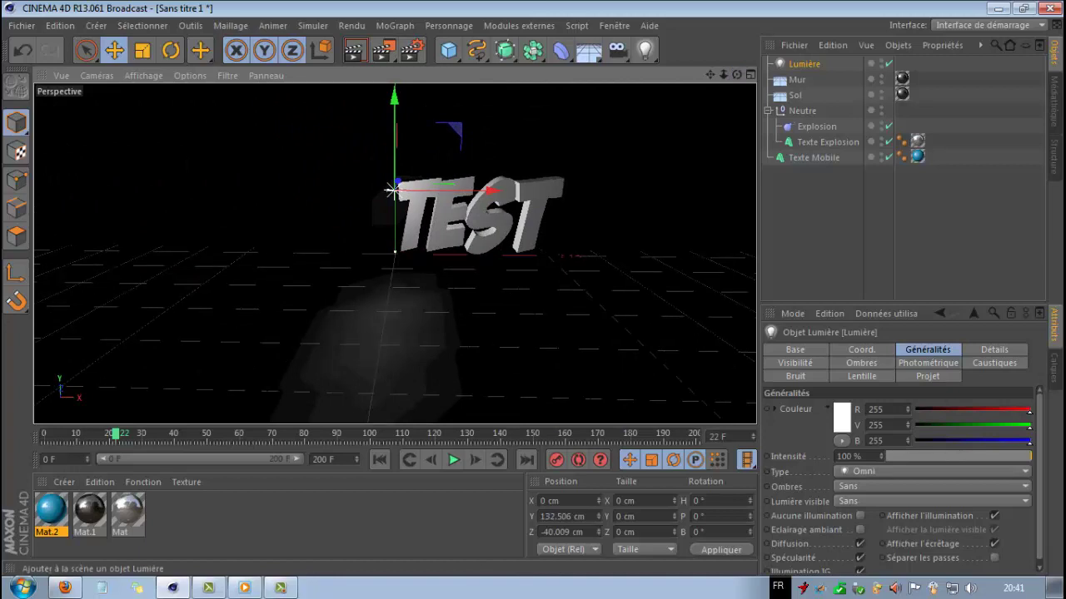
pyautogui.click(644, 50)
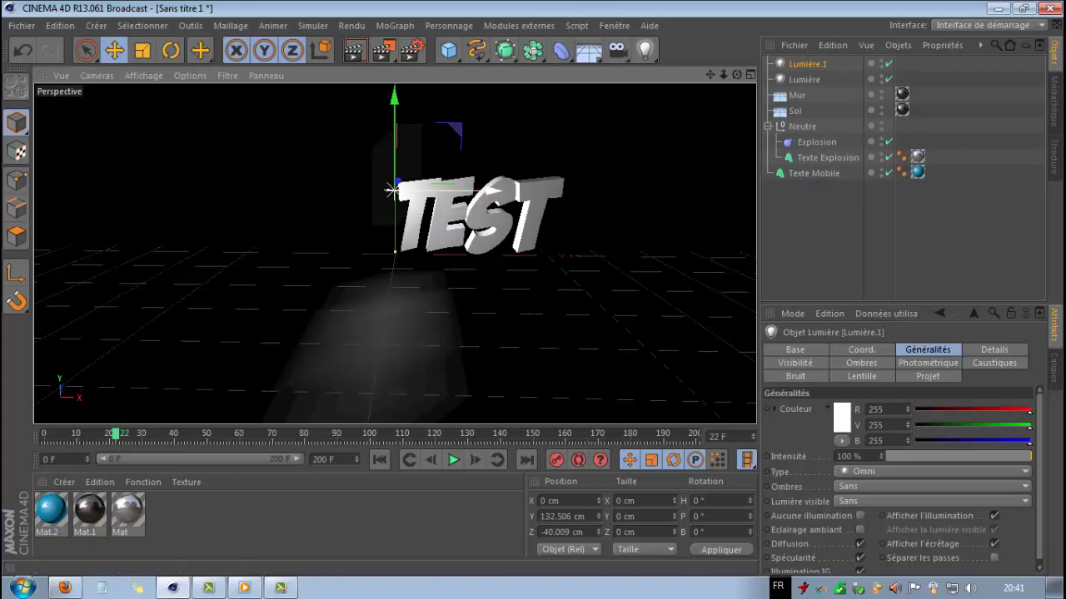
pyautogui.moveTo(398, 191); pyautogui.dragTo(416, 202)
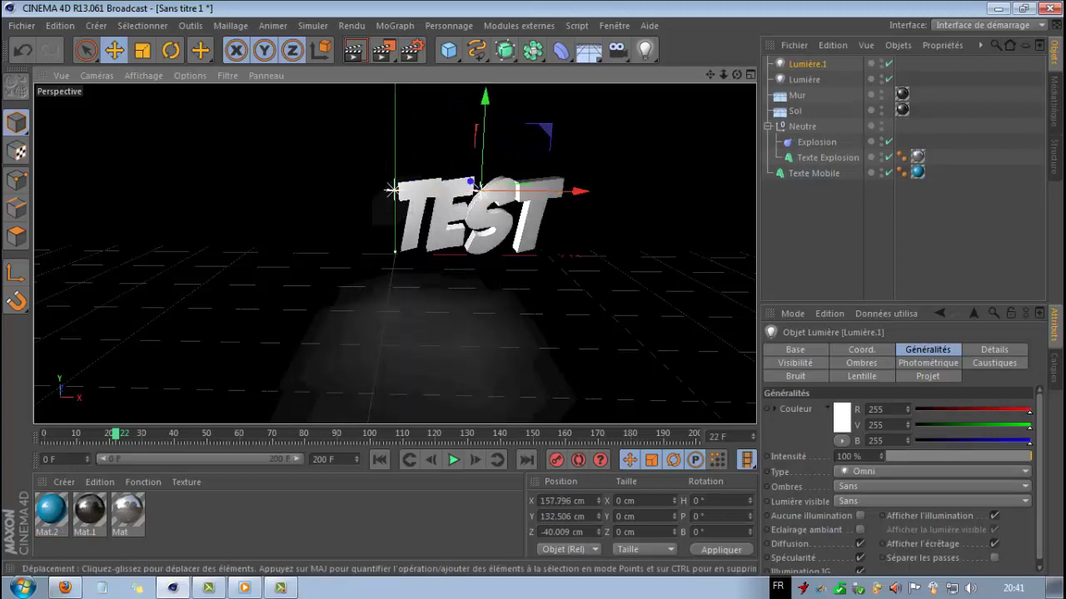
pyautogui.hotkey('ctrl', 'c')
pyautogui.hotkey('ctrl', 'v')
pyautogui.moveTo(516, 190); pyautogui.dragTo(603, 192)
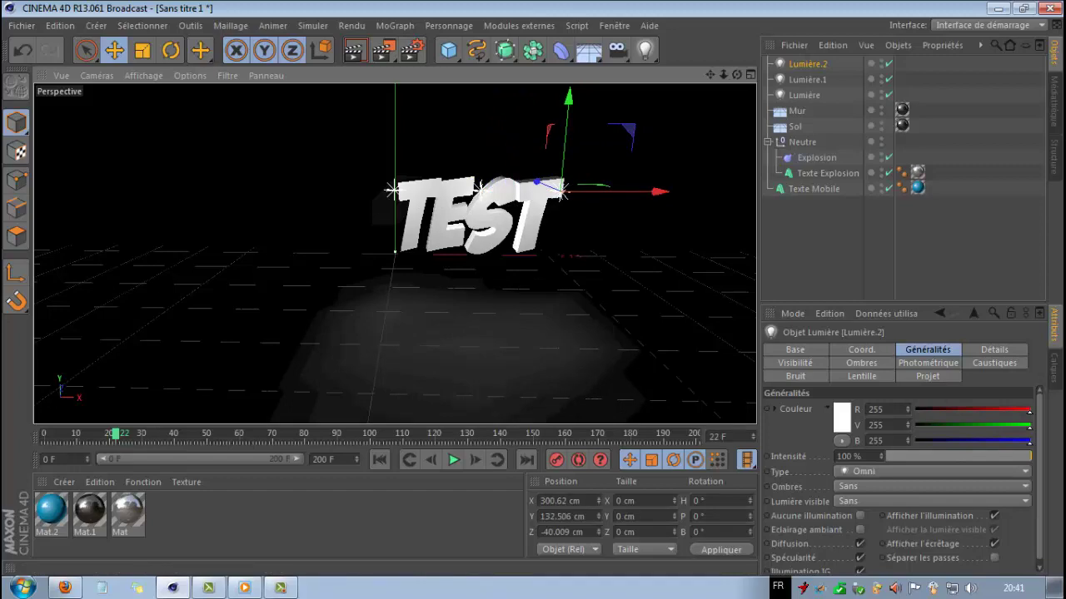
# Render the view from an angle and from the front to check the three lights on the text, floor and wall.
pyautogui.moveTo(736, 75); pyautogui.dragTo(390, 115)
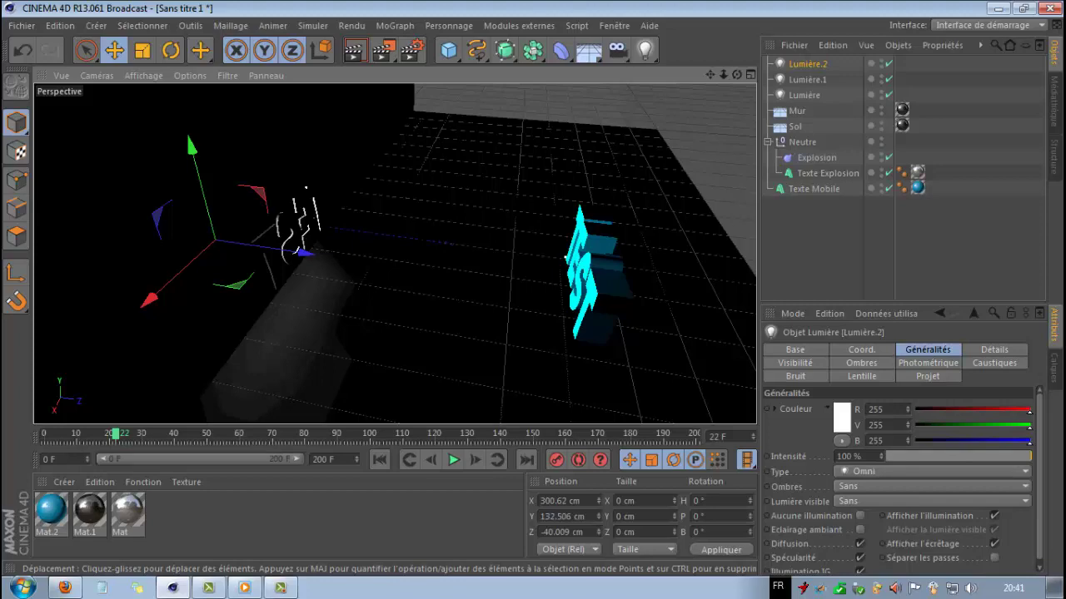
pyautogui.moveTo(736, 75); pyautogui.dragTo(933, 73)
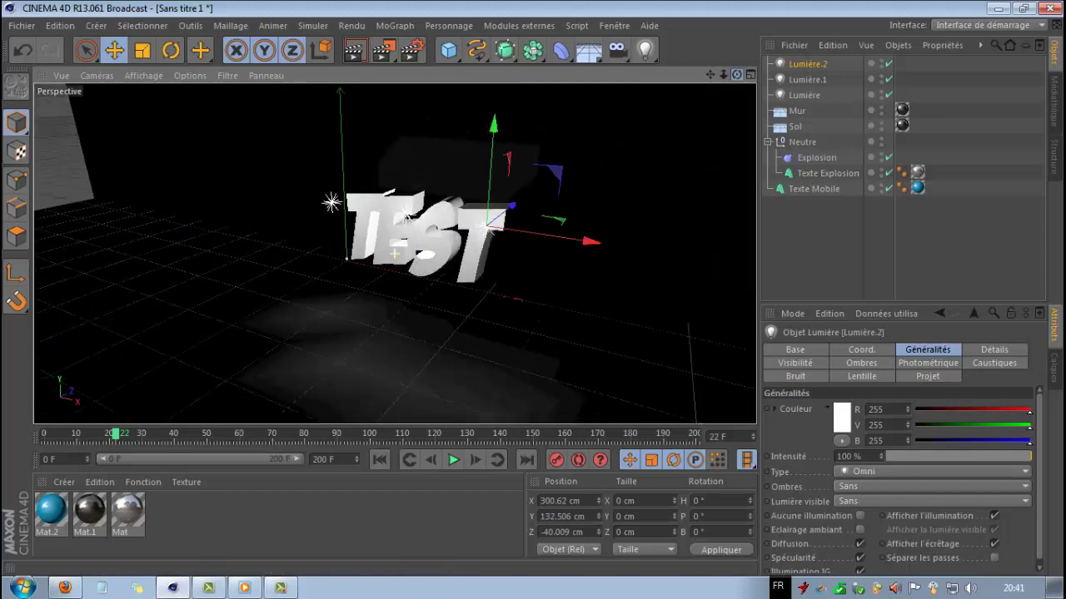
pyautogui.click(355, 50)
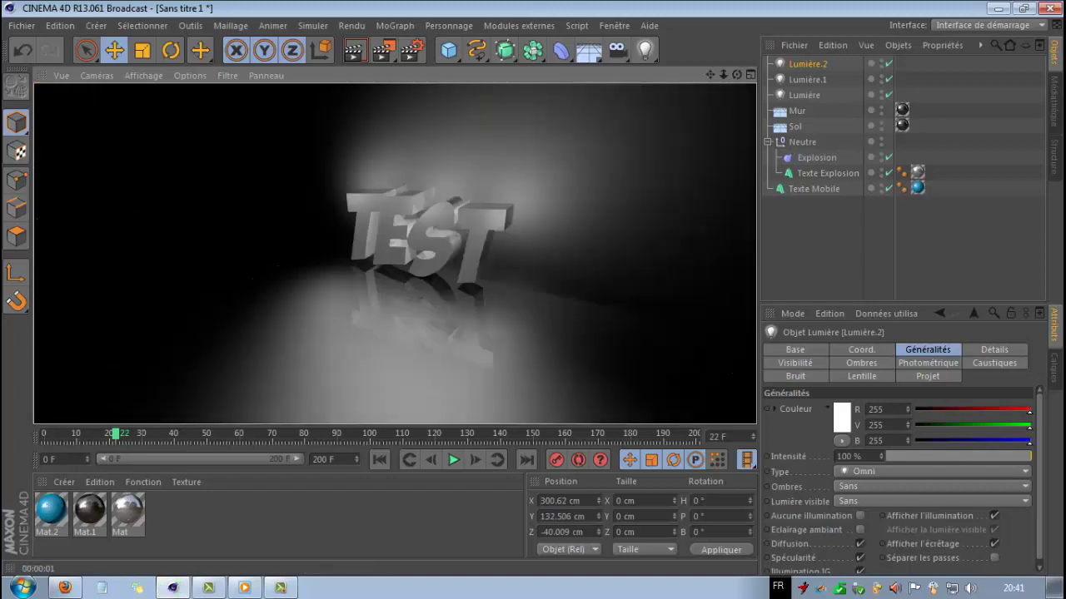
pyautogui.moveTo(735, 75); pyautogui.dragTo(820, 58)
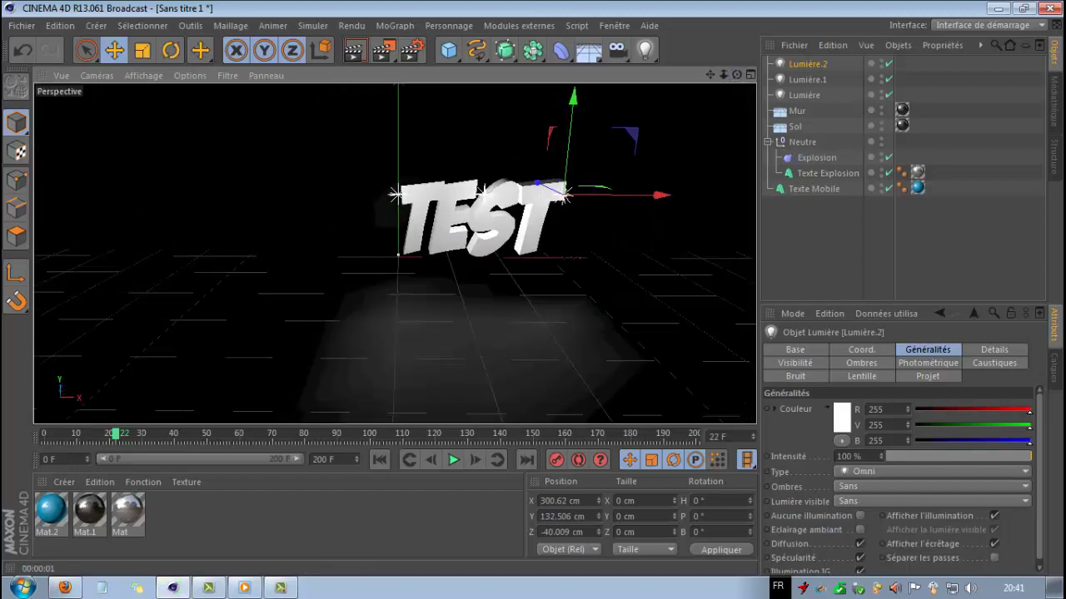
pyautogui.click(355, 49)
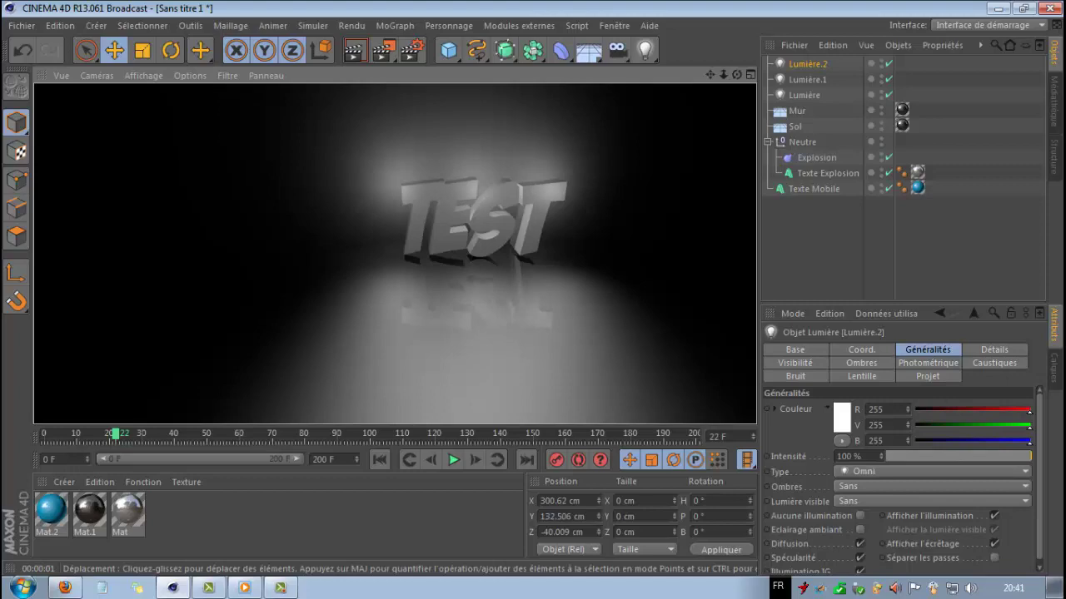
# Bring Texte Mobile closer to the exploding text at about Z 238.6 cm and key its position at frames 0 and 31.
pyautogui.moveTo(737, 75); pyautogui.dragTo(548, 112)
pyautogui.click(814, 189)
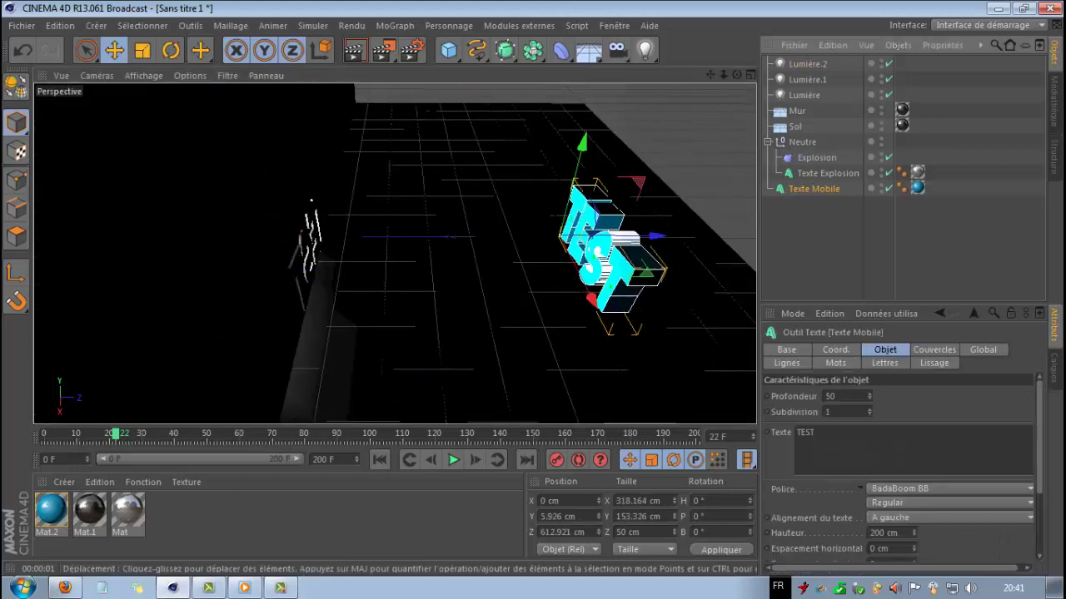
pyautogui.moveTo(653, 237); pyautogui.dragTo(498, 235)
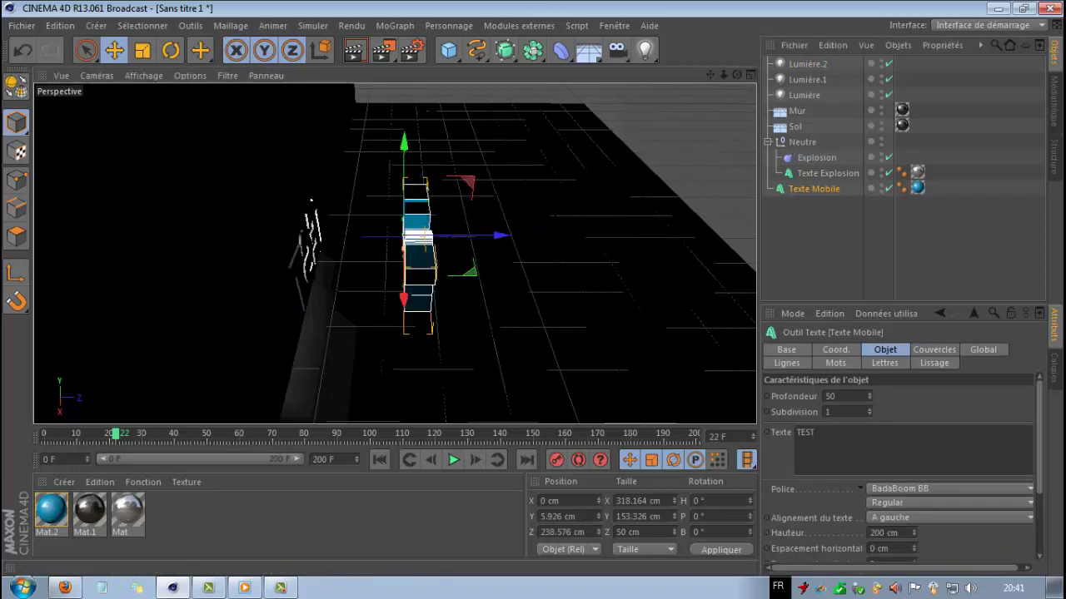
pyautogui.moveTo(116, 433); pyautogui.dragTo(44, 434)
pyautogui.moveTo(44, 434); pyautogui.dragTo(145, 433)
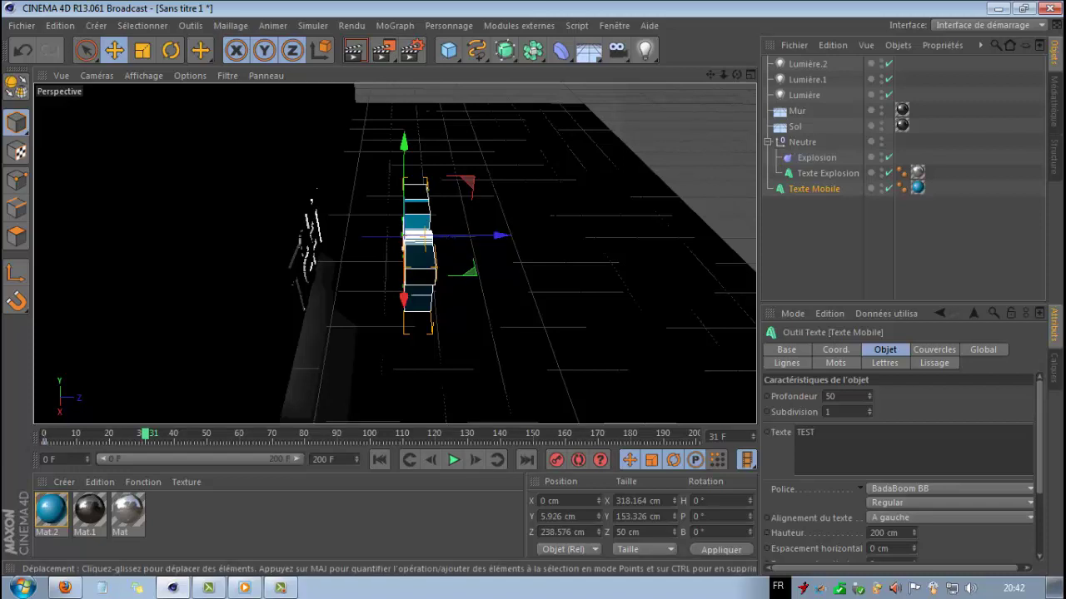
# At frame 99, move Texte Mobile through the exploding text to about Z -13.8 cm and key its position.
pyautogui.moveTo(498, 235); pyautogui.dragTo(420, 236)
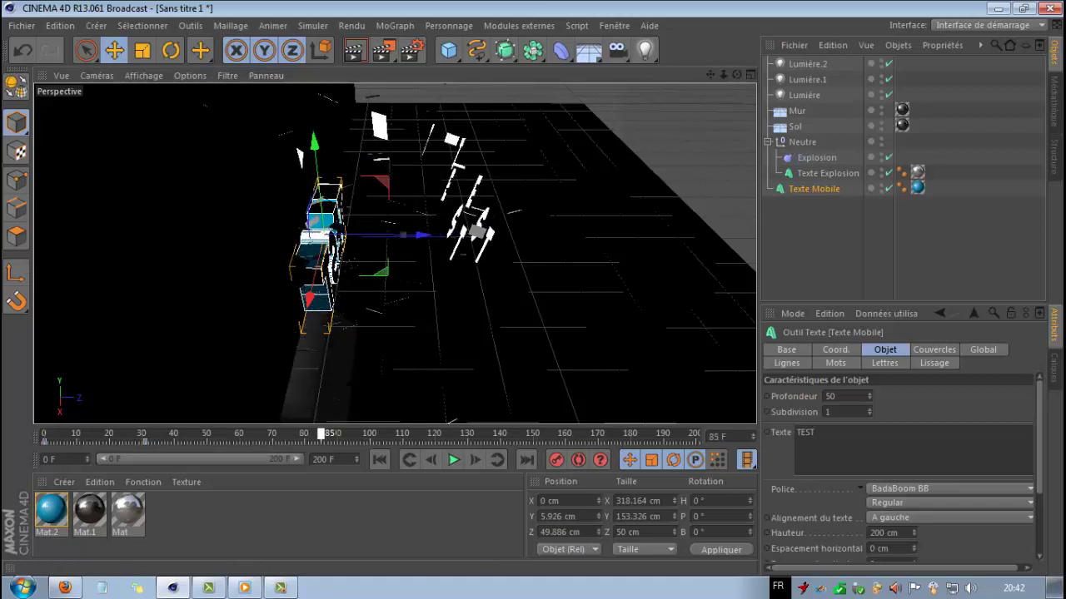
pyautogui.moveTo(370, 435); pyautogui.dragTo(367, 435)
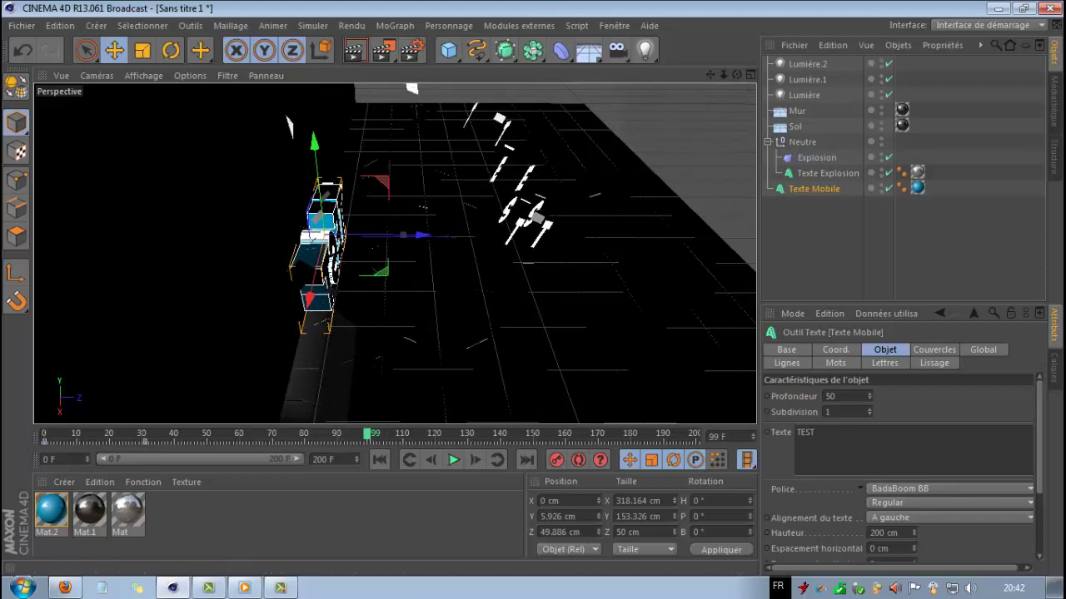
pyautogui.keyDown('alt'); pyautogui.moveTo(396, 254); pyautogui.dragTo(504, 254); pyautogui.keyUp('alt')
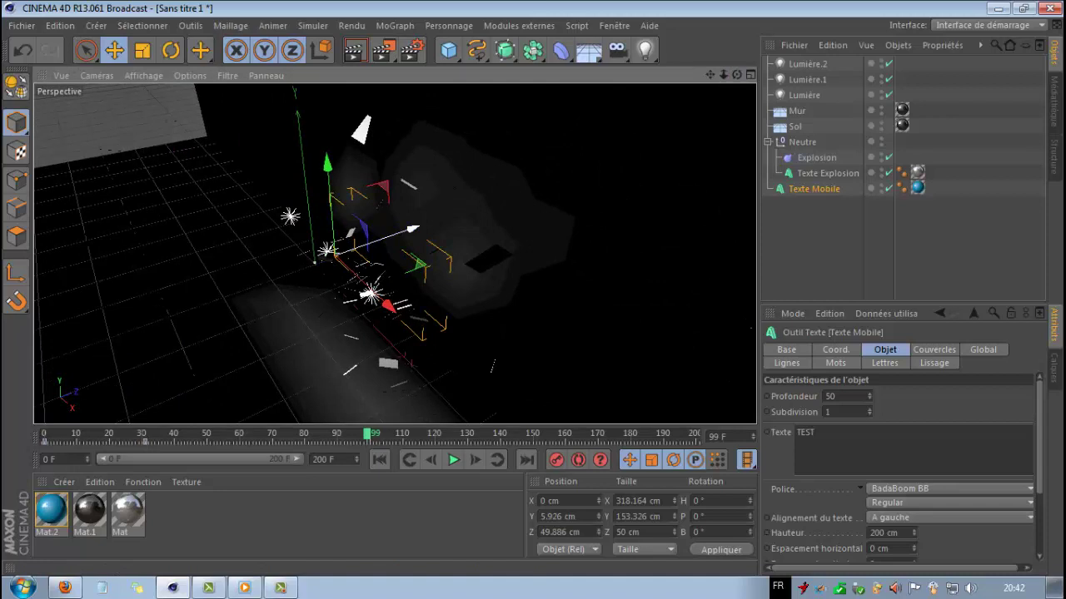
pyautogui.moveTo(412, 228); pyautogui.dragTo(386, 237)
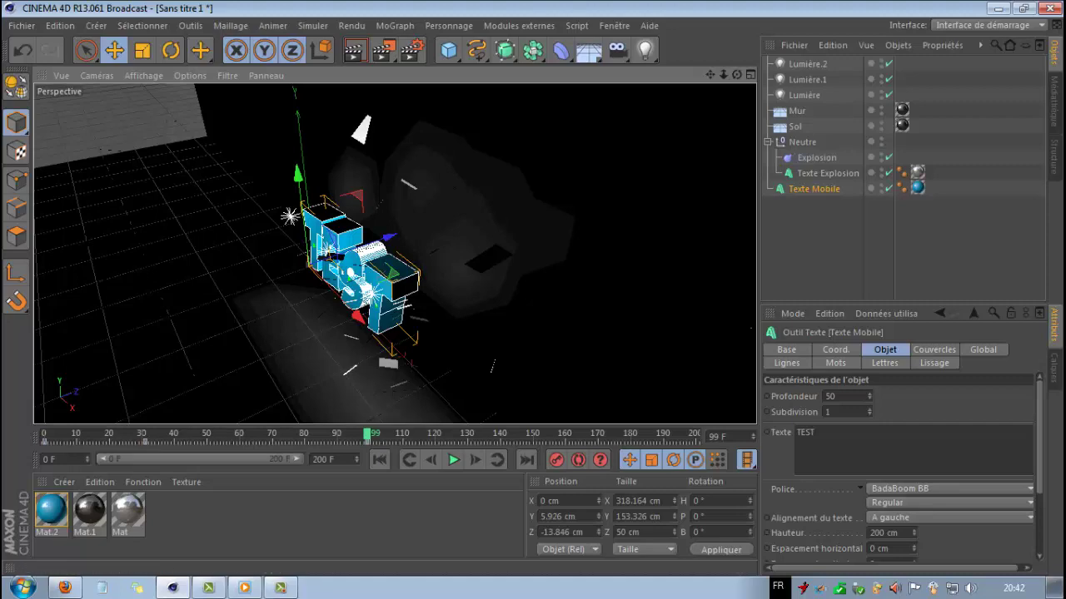
# Play the animation and render frames 99 and 92 to check the blue text among the explosion fragments.
pyautogui.keyDown('alt'); pyautogui.moveTo(375, 274); pyautogui.dragTo(543, 215); pyautogui.keyUp('alt')
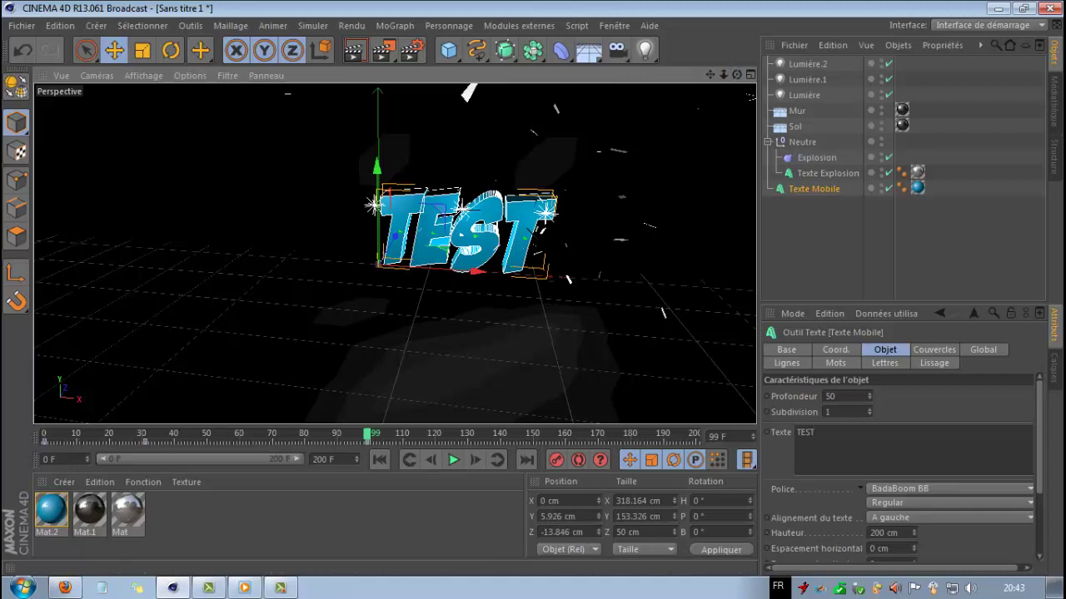
pyautogui.click(355, 50)
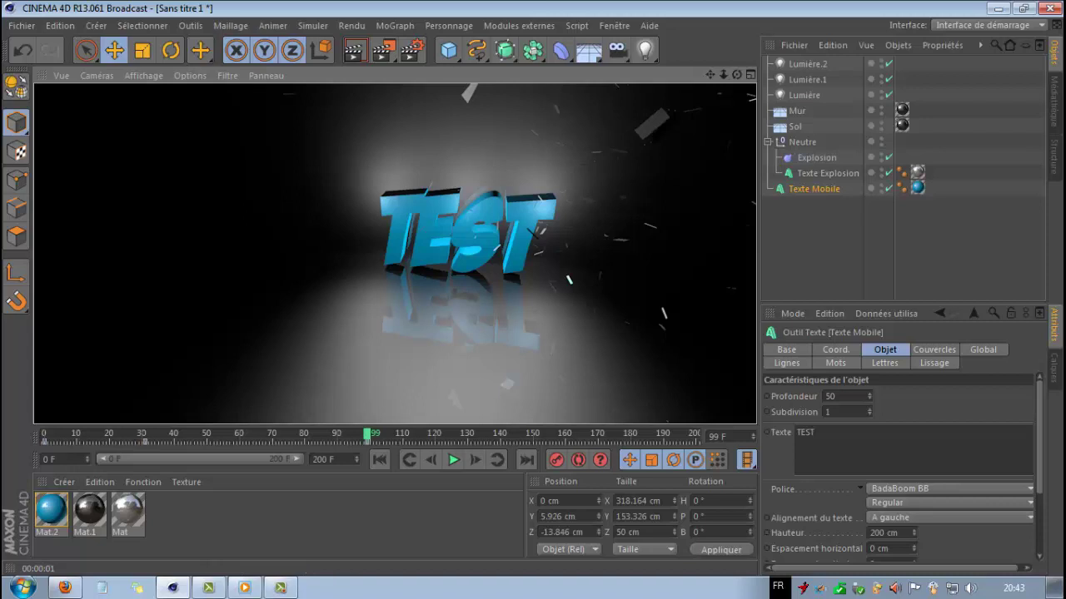
pyautogui.click(452, 460)
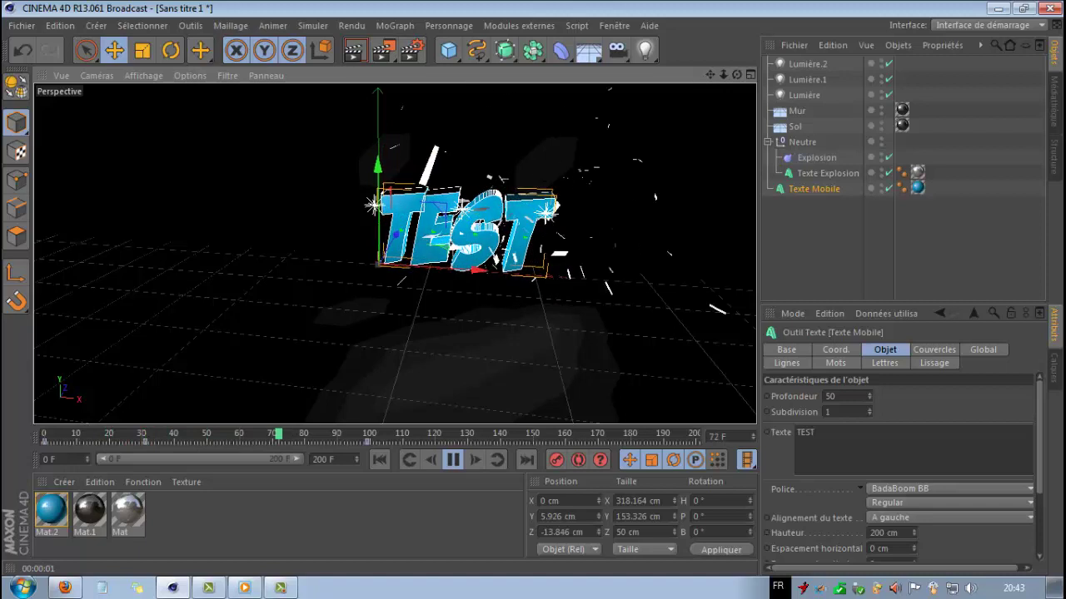
pyautogui.press('F8')
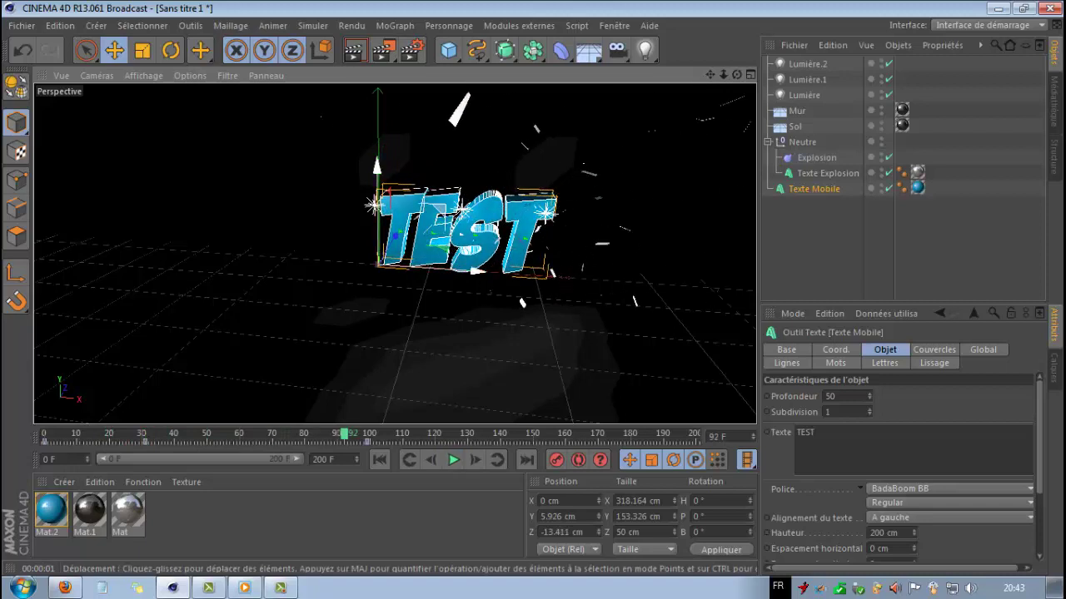
pyautogui.click(448, 49)
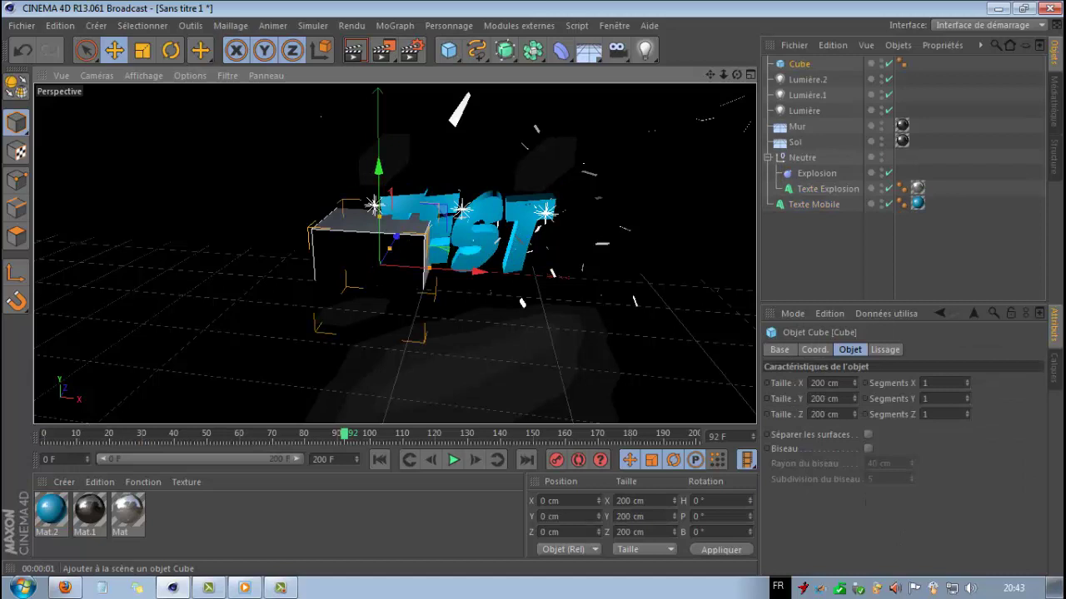
pyautogui.hotkey('ctrl', 'z')
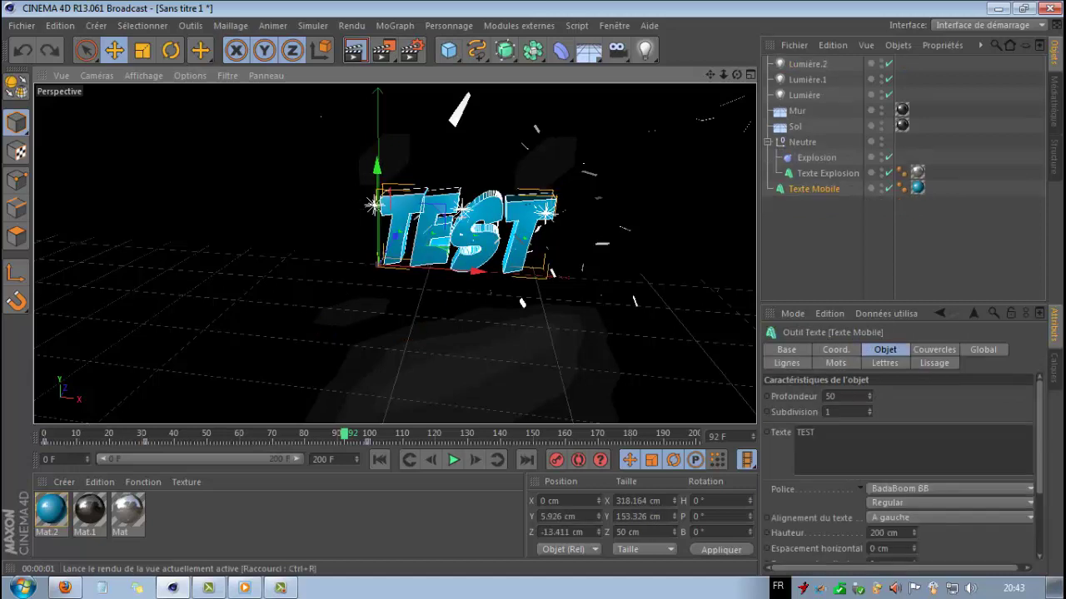
pyautogui.click(353, 49)
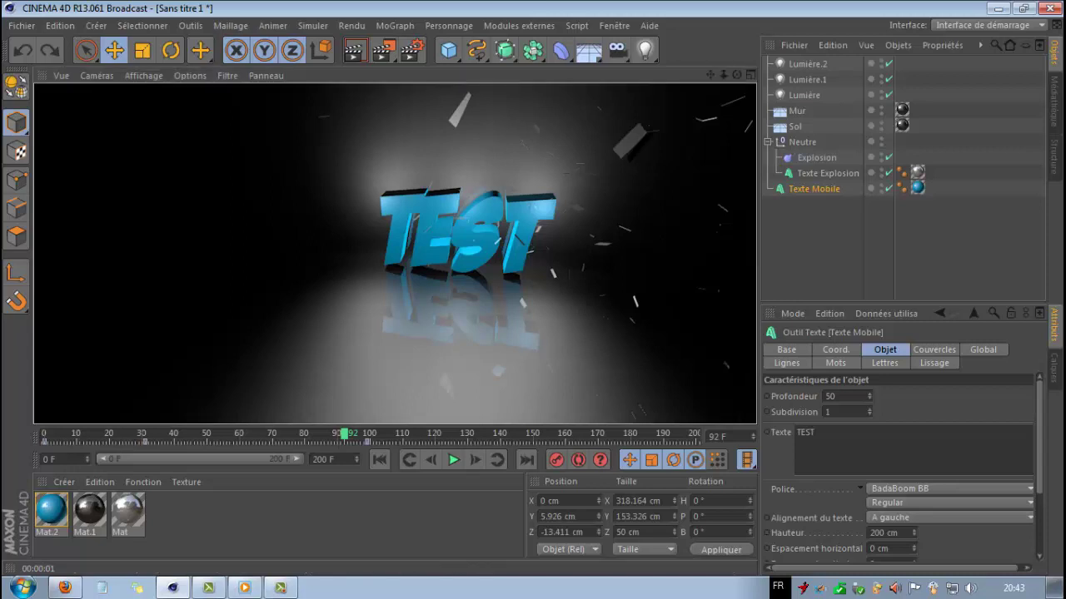
# At frame 200, raise Texte Mobile to about Y 61 cm and key its position.
pyautogui.moveTo(344, 433); pyautogui.dragTo(367, 433)
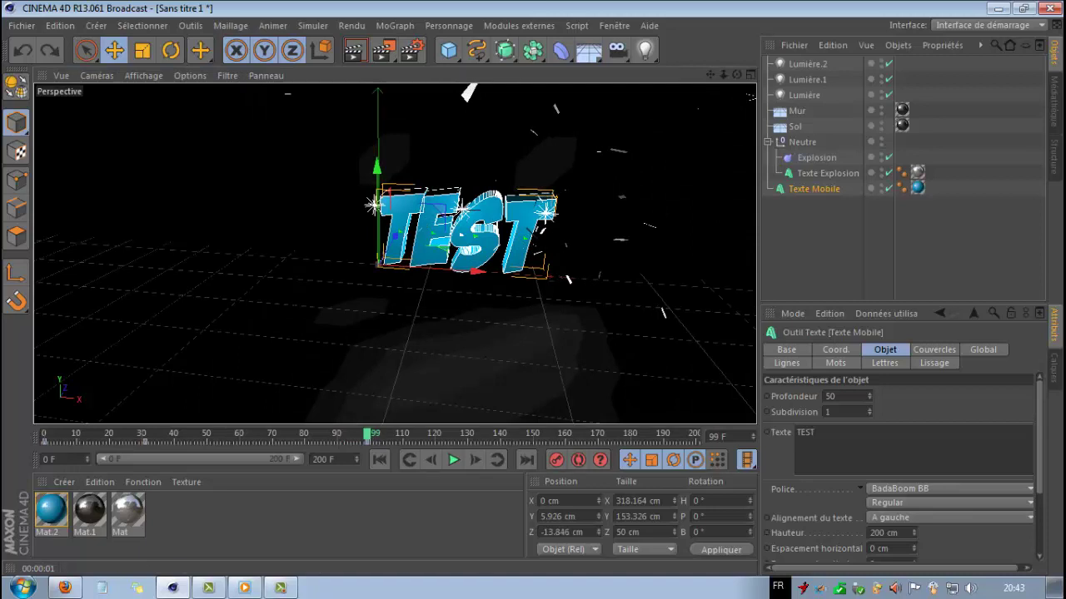
pyautogui.moveTo(367, 433); pyautogui.dragTo(693, 434)
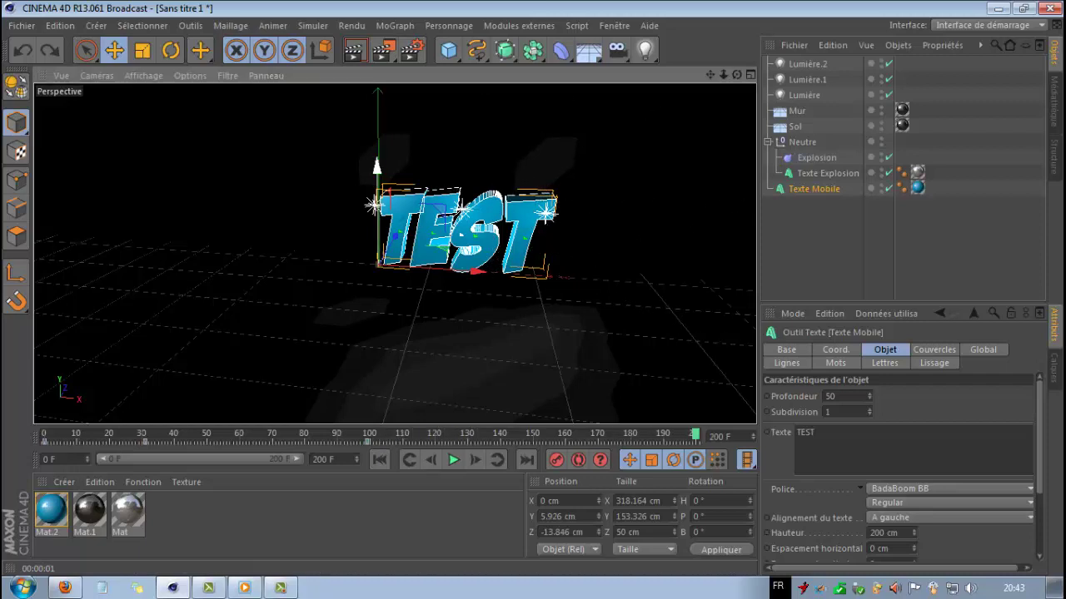
pyautogui.moveTo(377, 195); pyautogui.dragTo(377, 188)
pyautogui.moveTo(379, 275); pyautogui.dragTo(380, 263)
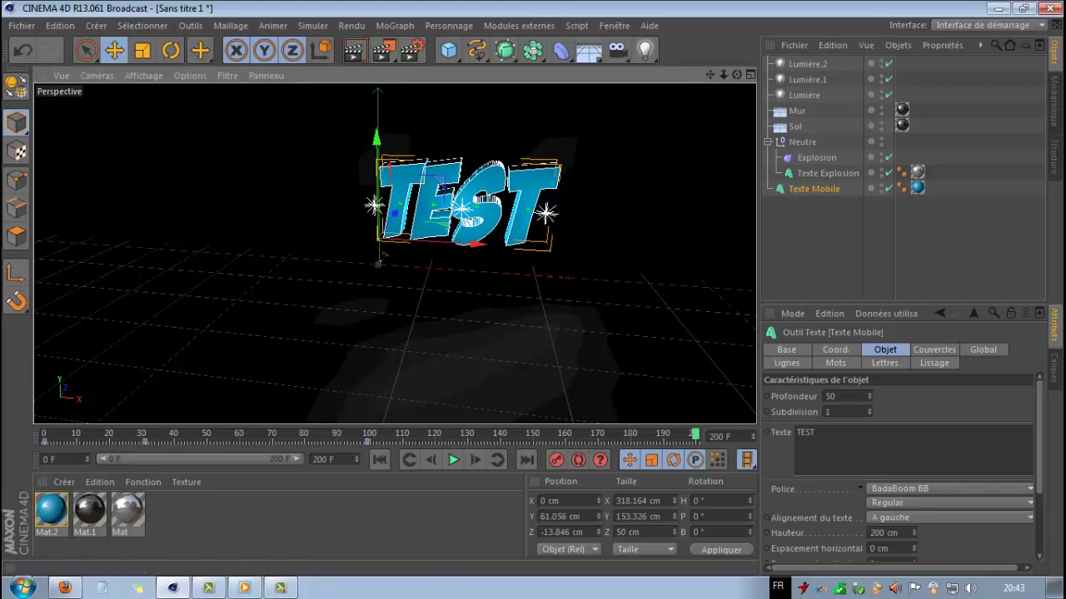
# Play the animation to check the blue text's rise after the explosion.
pyautogui.moveTo(736, 75); pyautogui.dragTo(737, 62)
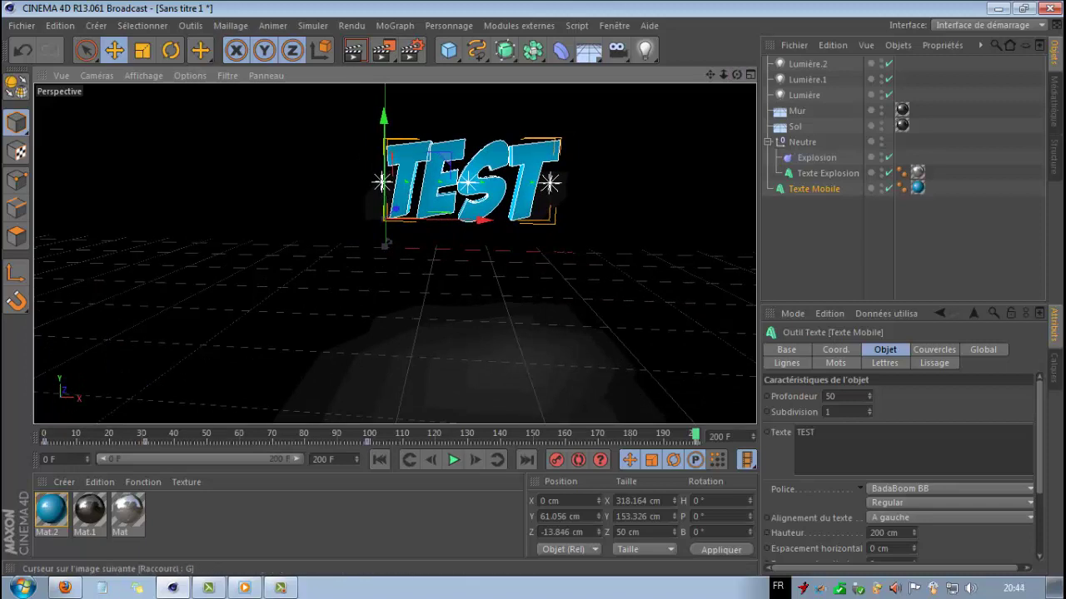
pyautogui.click(452, 460)
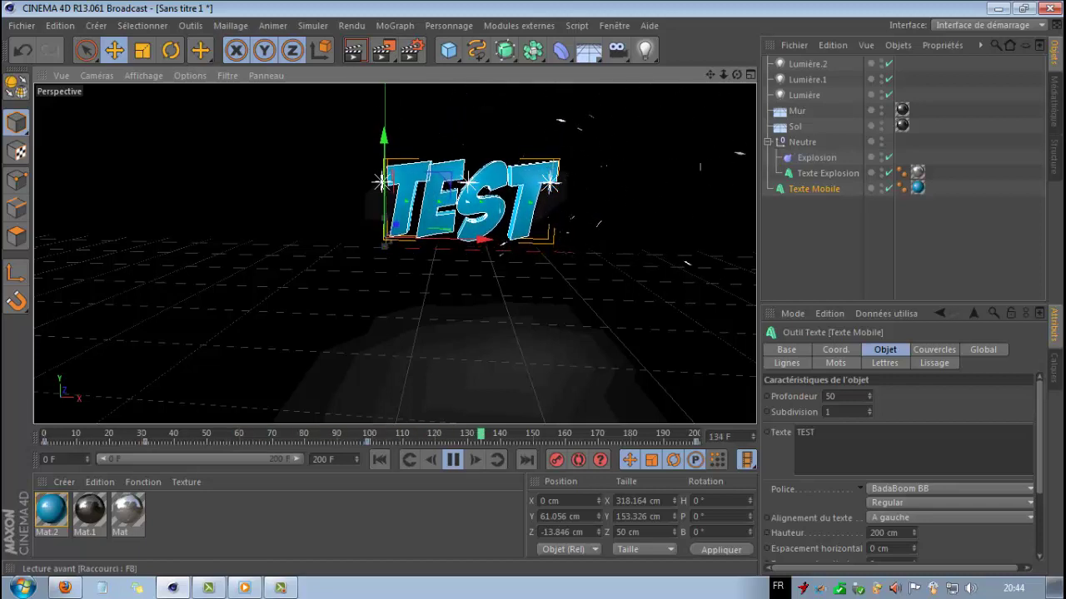
pyautogui.click(453, 460)
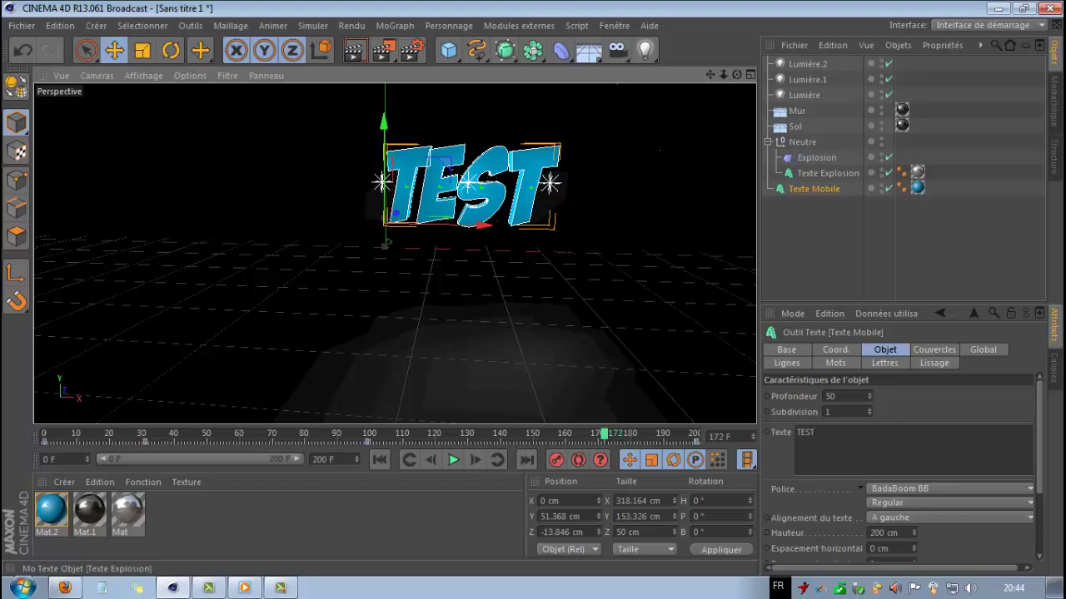
# Extend the animation to 250 frames and shift the visible timeline range to frames 50 to 250.
pyautogui.moveTo(736, 75); pyautogui.dragTo(537, 86)
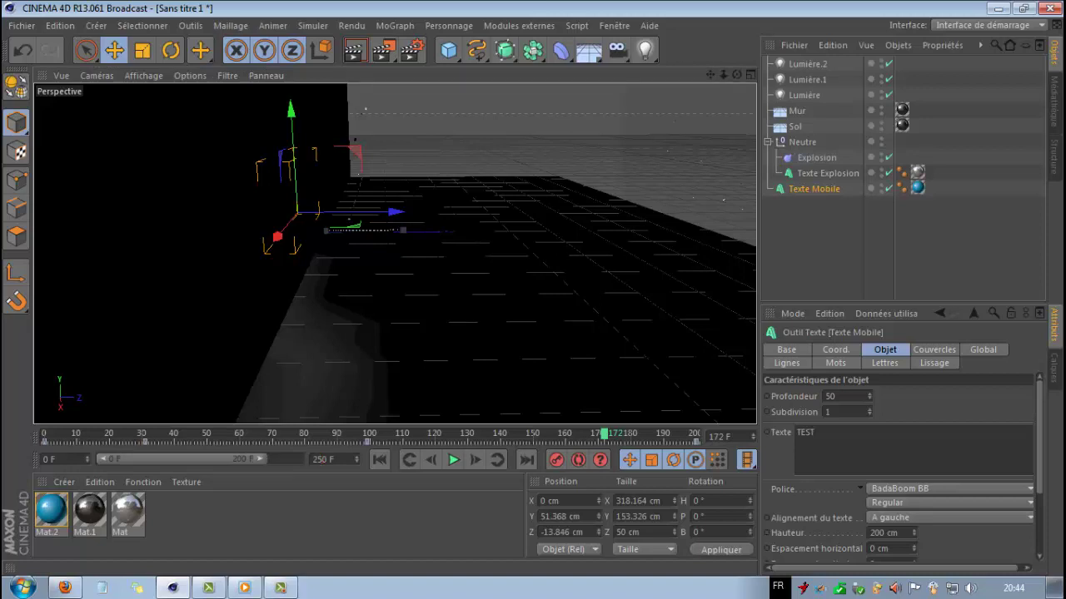
pyautogui.moveTo(182, 460); pyautogui.dragTo(220, 460)
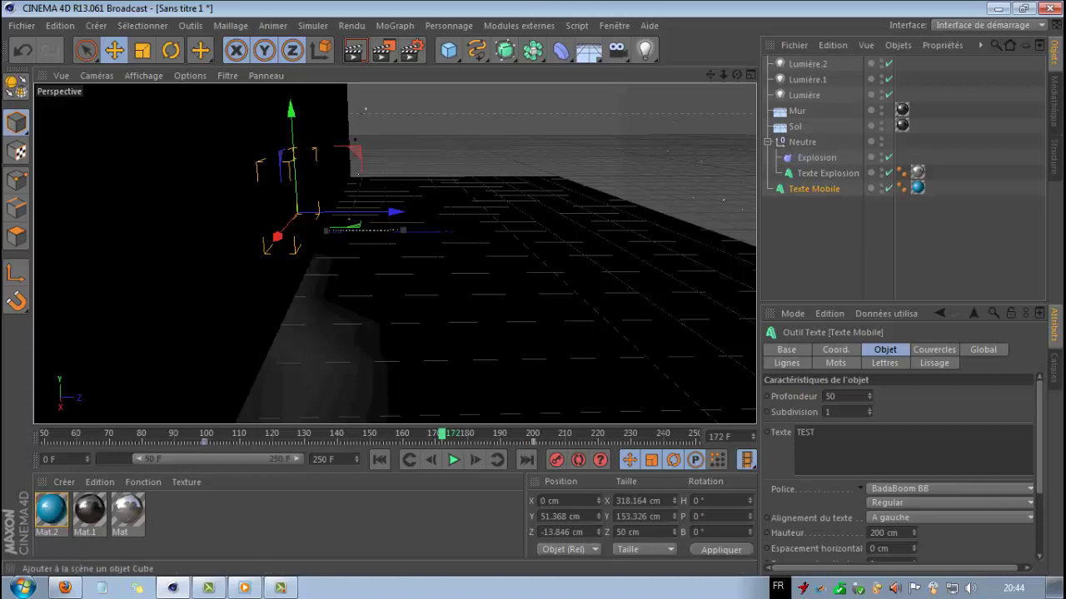
# Add a MoText object reading "Tuto 1" and set its depth to 50.
pyautogui.click(394, 26)
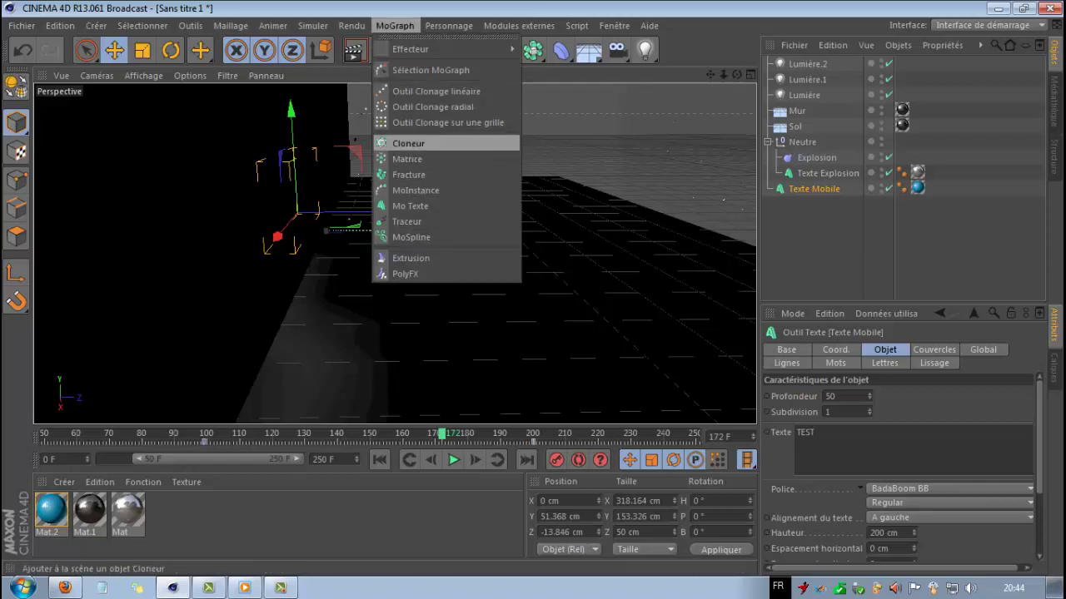
pyautogui.click(410, 206)
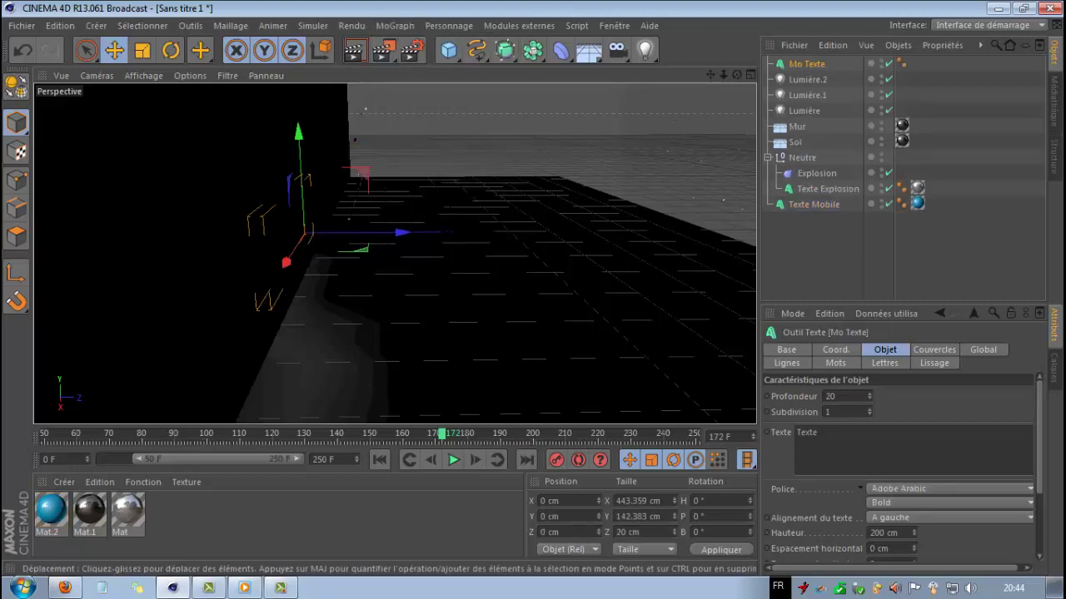
pyautogui.moveTo(736, 75); pyautogui.dragTo(903, 80)
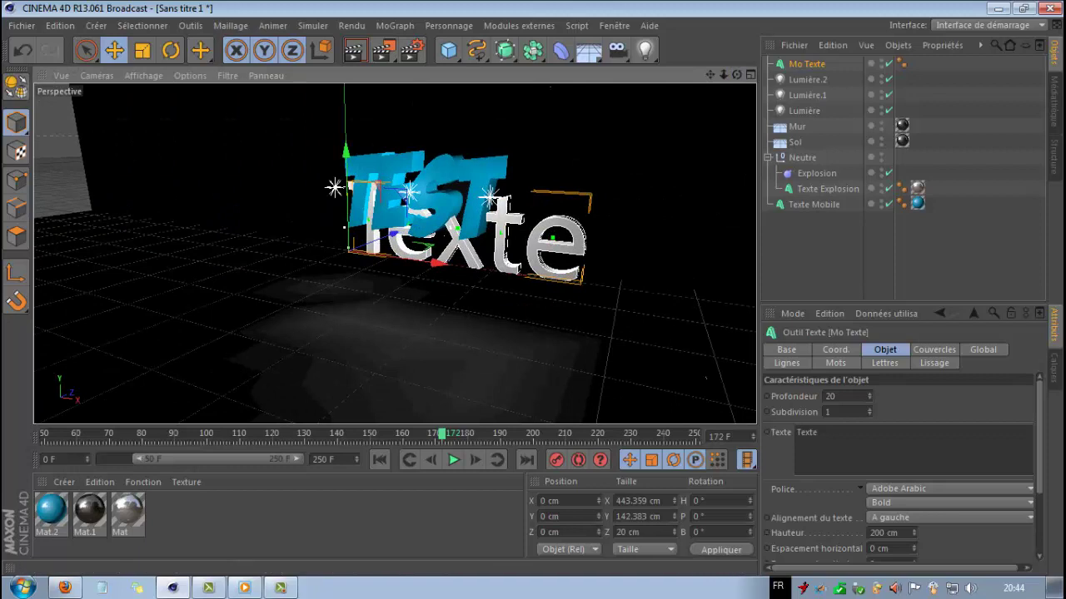
pyautogui.moveTo(821, 433); pyautogui.dragTo(793, 433)
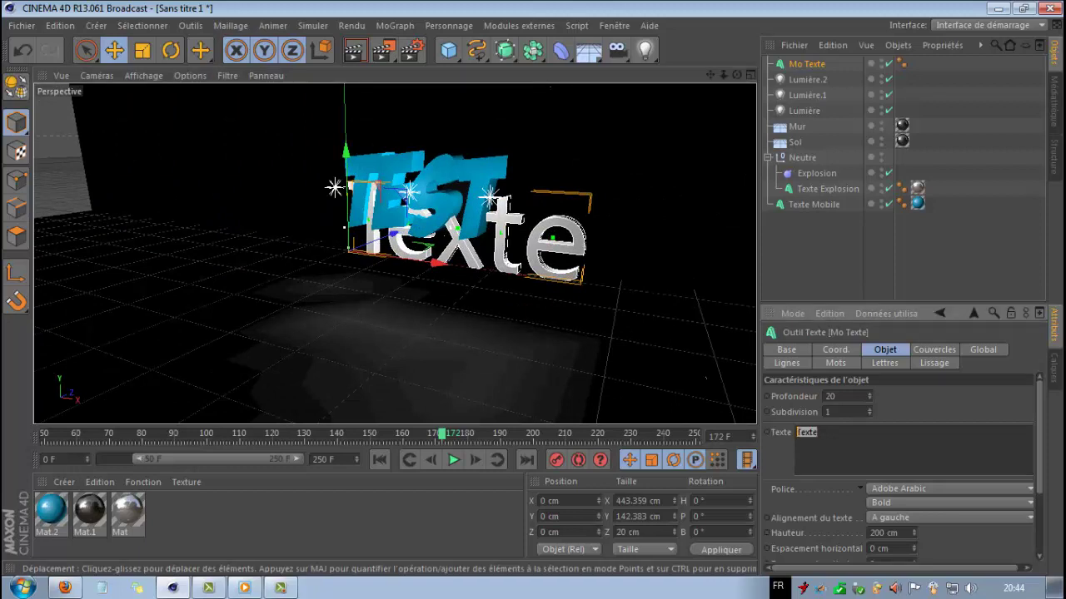
pyautogui.write('Tuto 1')
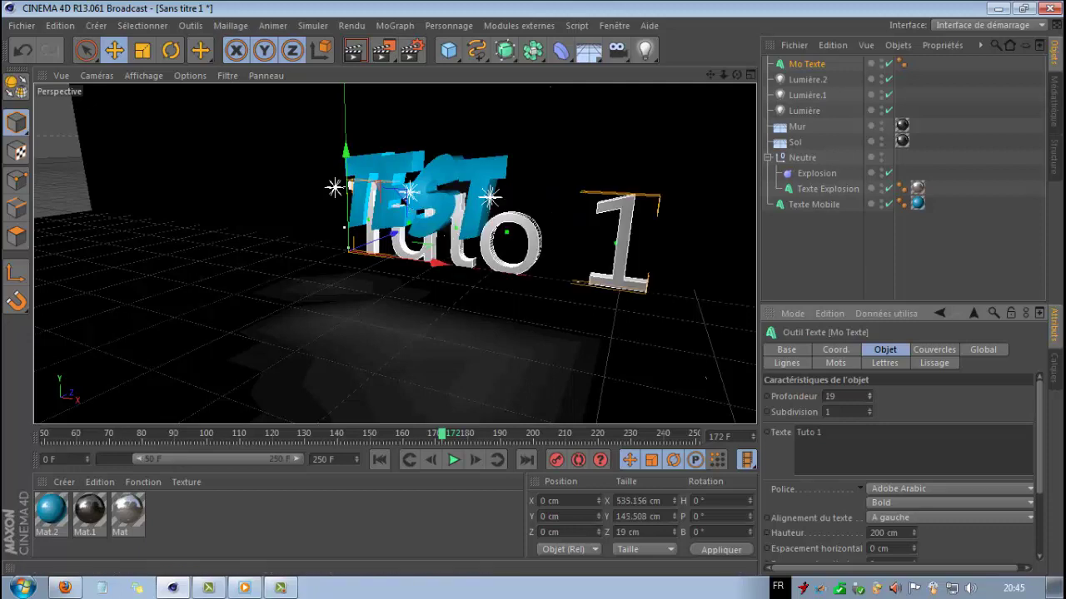
pyautogui.doubleClick(830, 396)
pyautogui.write('2')
pyautogui.press('Return')
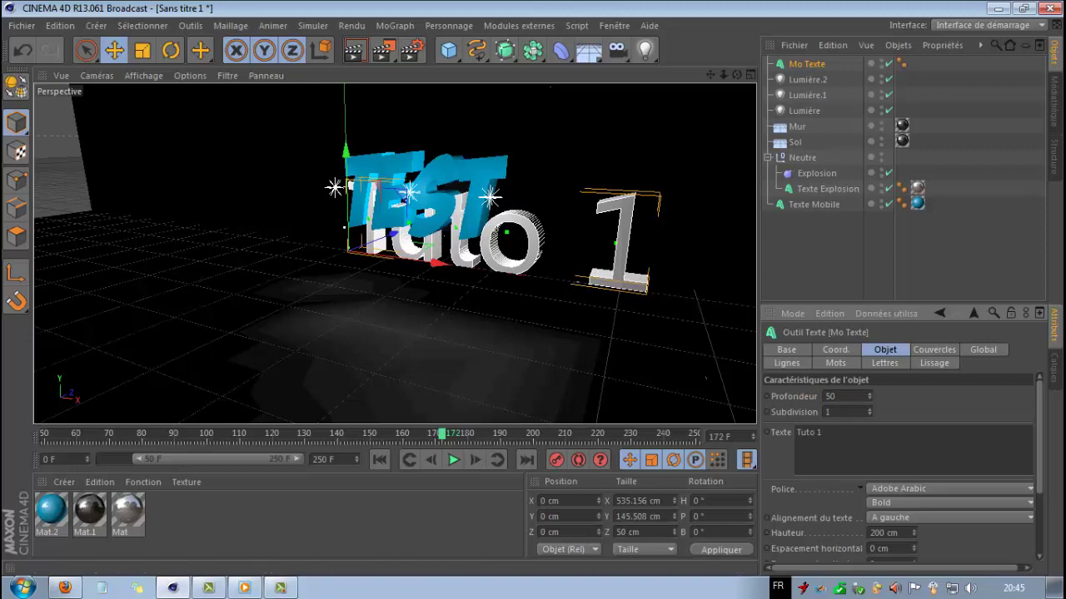
# Scale the "Tuto 1" text down to about 33 % so it fits beneath the blue text.
pyautogui.press('t')
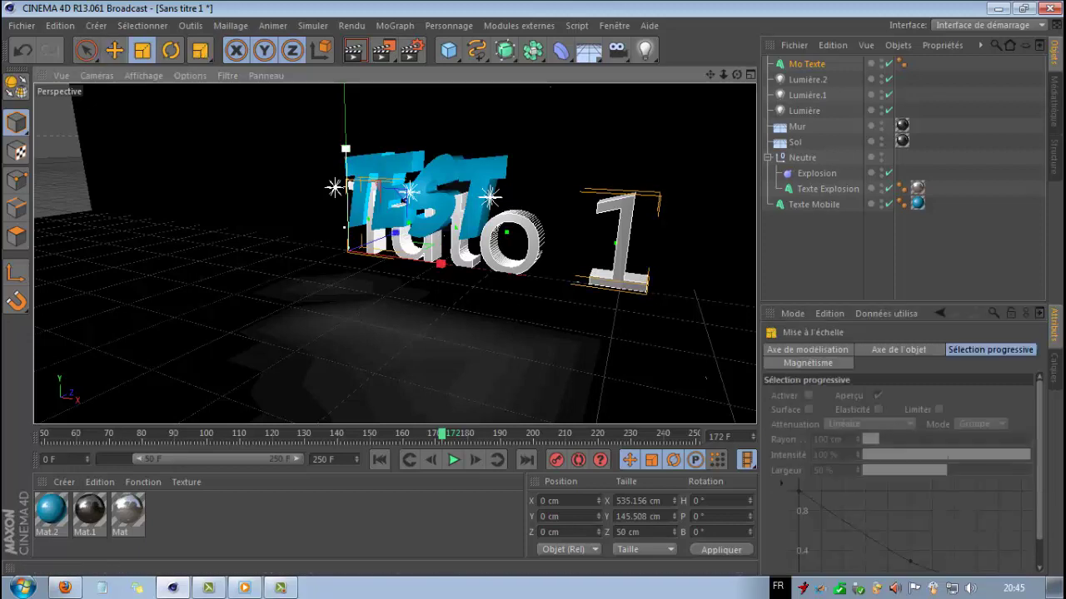
pyautogui.moveTo(345, 149); pyautogui.dragTo(346, 218)
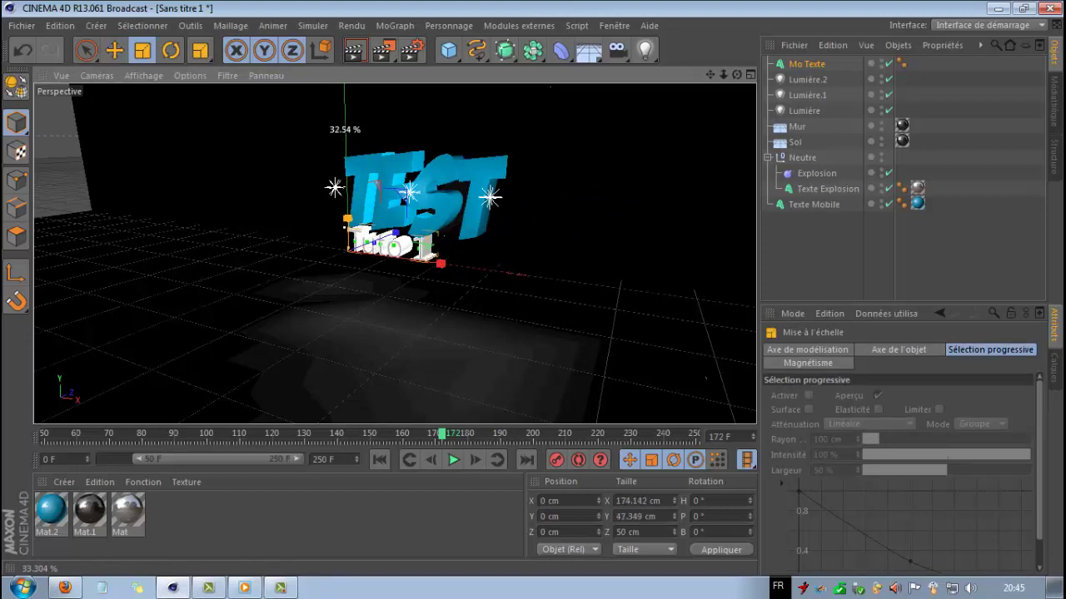
# Scale the "Tuto 1" text down further to about 146 cm wide and move it to about X 73 cm, centred beneath the blue text.
pyautogui.moveTo(737, 75); pyautogui.dragTo(787, 73)
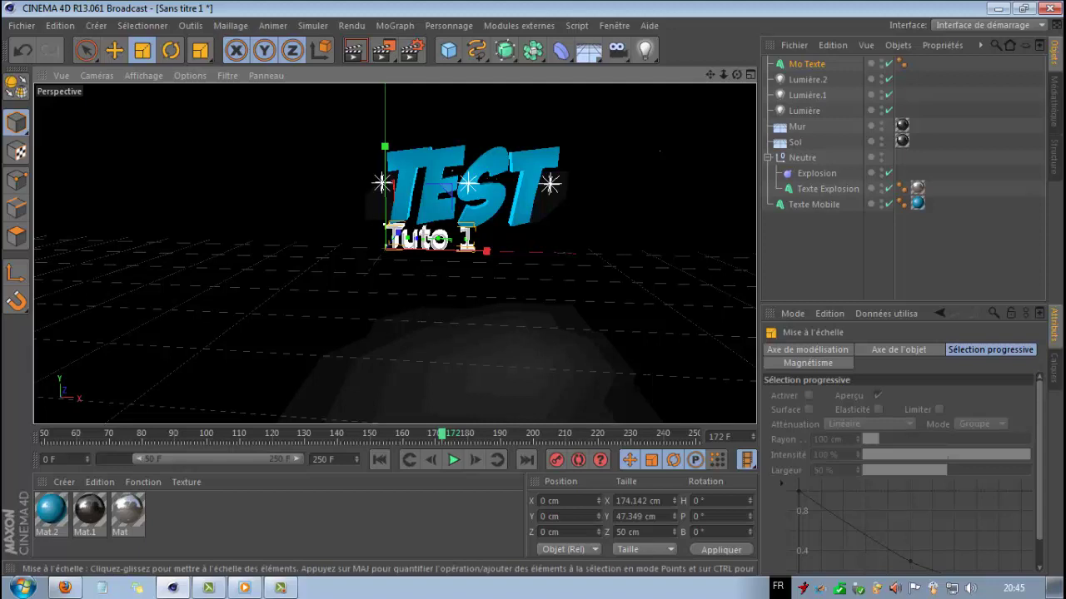
pyautogui.moveTo(385, 138)
pyautogui.mouseDown()
pyautogui.moveTo(369, 133)
pyautogui.moveTo(385, 137)
pyautogui.mouseUp()
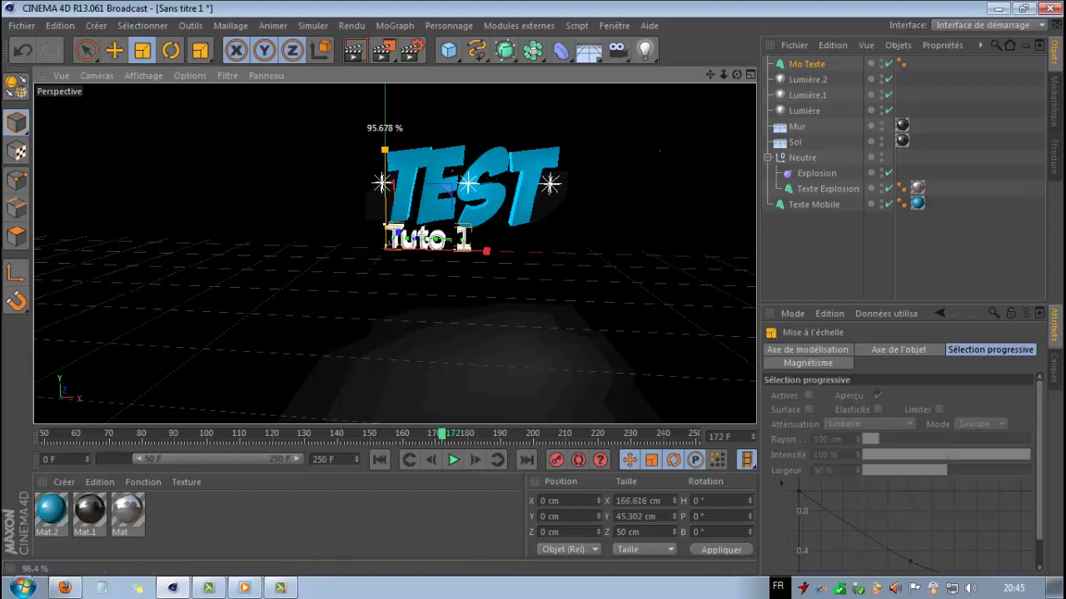
pyautogui.moveTo(487, 251)
pyautogui.mouseDown()
pyautogui.moveTo(496, 252)
pyautogui.moveTo(474, 250)
pyautogui.mouseUp()
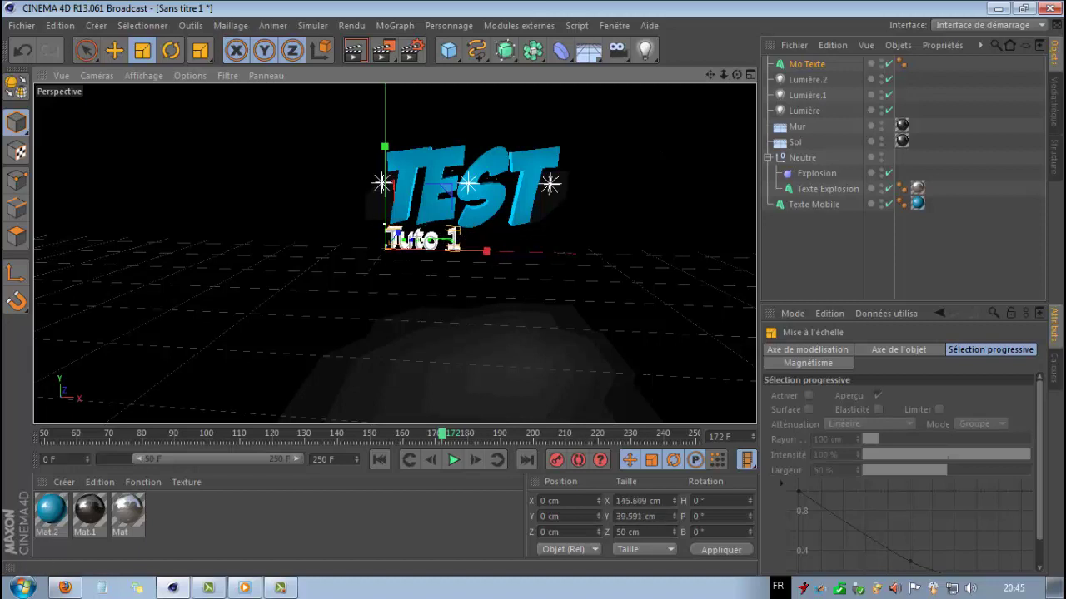
pyautogui.press('e')
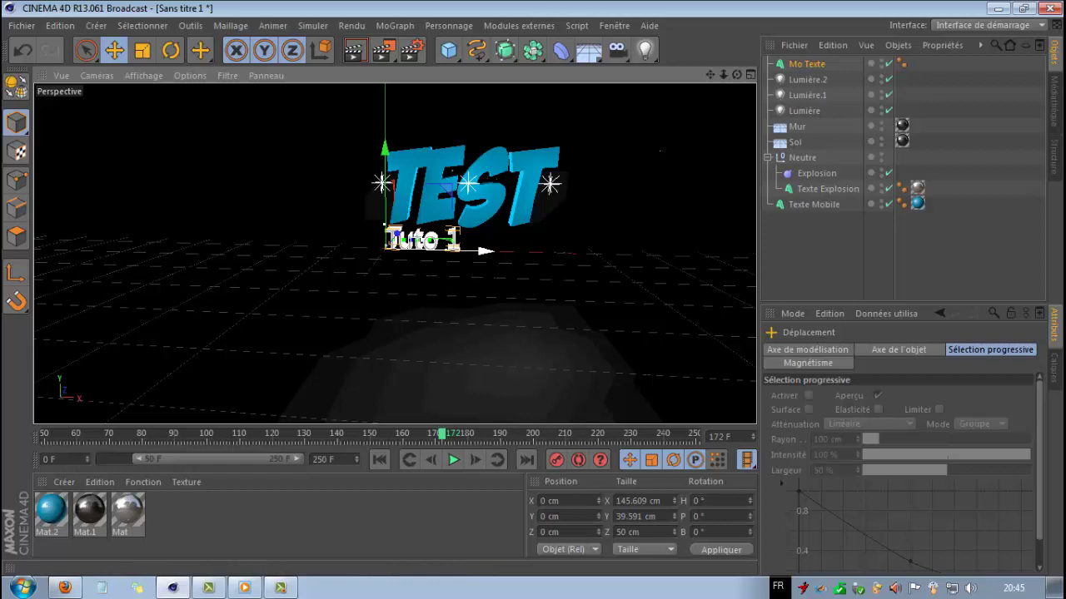
pyautogui.moveTo(483, 250); pyautogui.dragTo(522, 252)
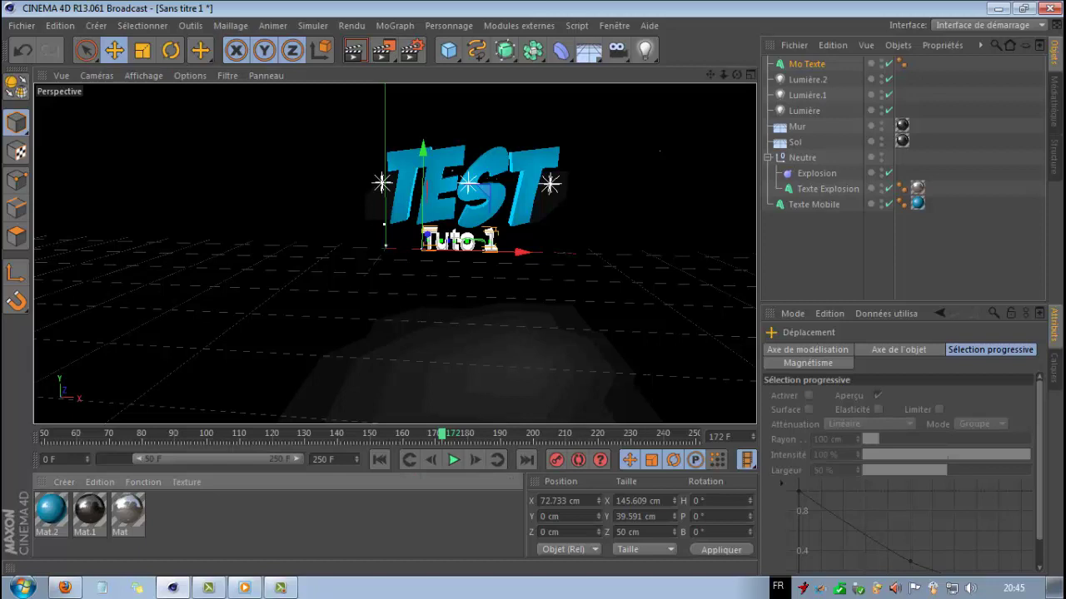
# Apply the blue Mat.2 material to the "Tuto 1" text and view its texture properties.
pyautogui.moveTo(50, 510); pyautogui.dragTo(460, 242)
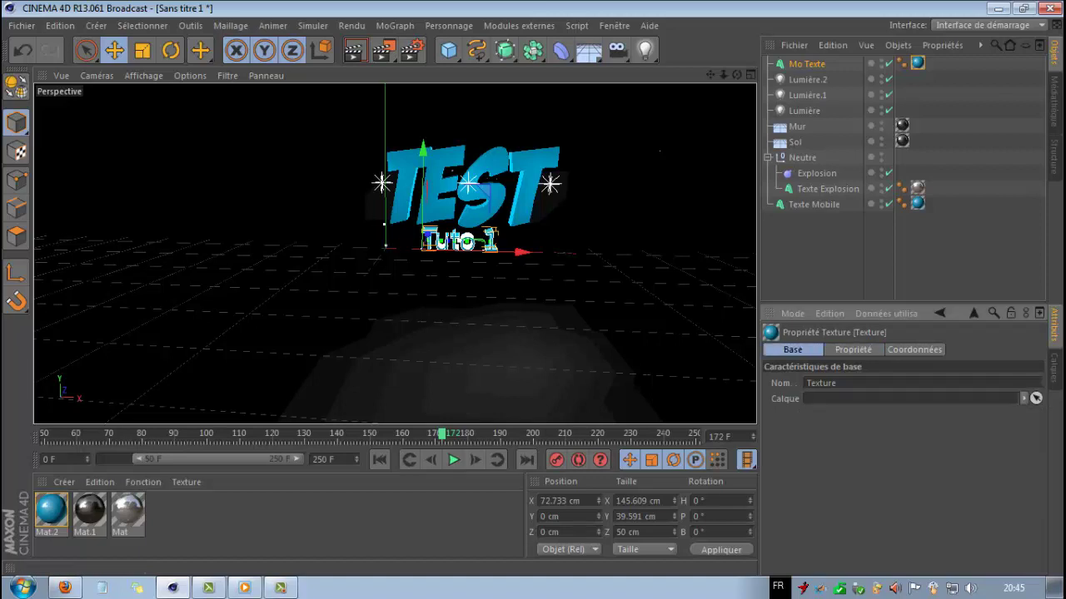
pyautogui.click(914, 350)
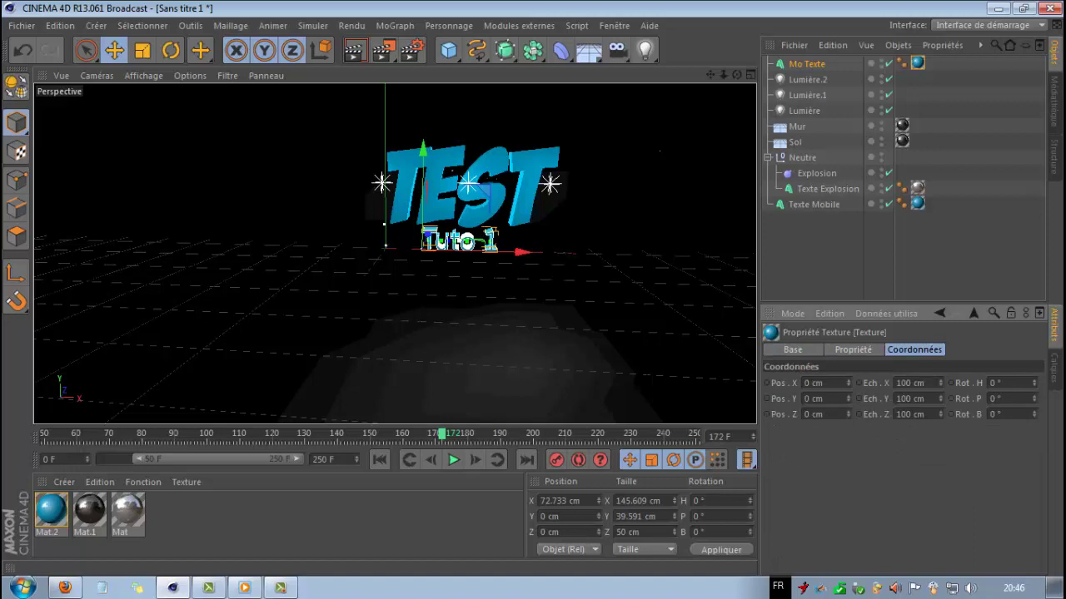
pyautogui.click(852, 349)
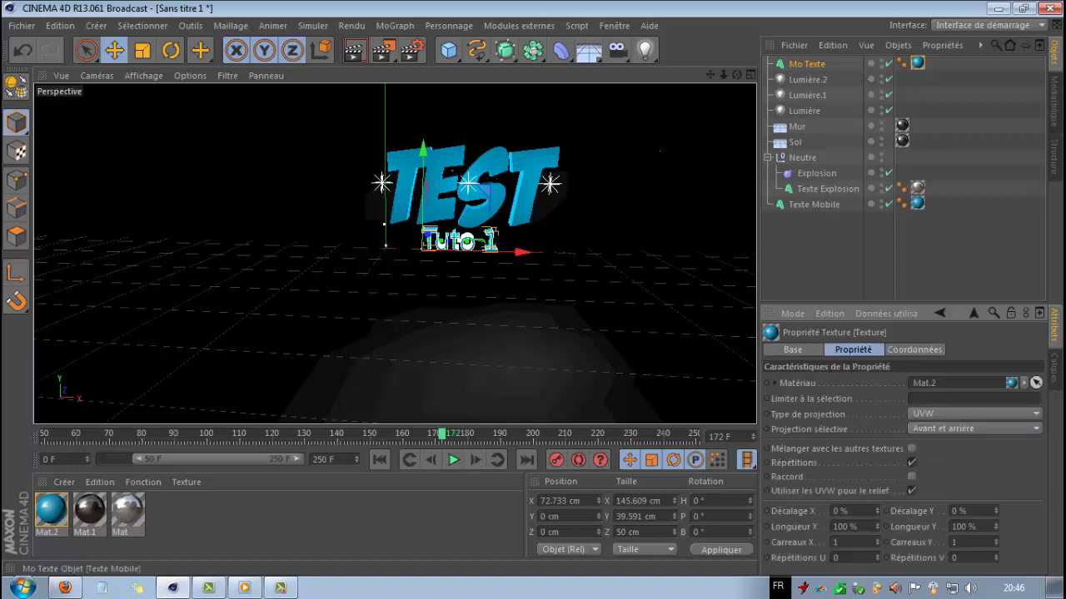
# Set the start cap of the "Tuto 1" text to "Couvercle et biseau" and render the view to check it.
pyautogui.click(806, 64)
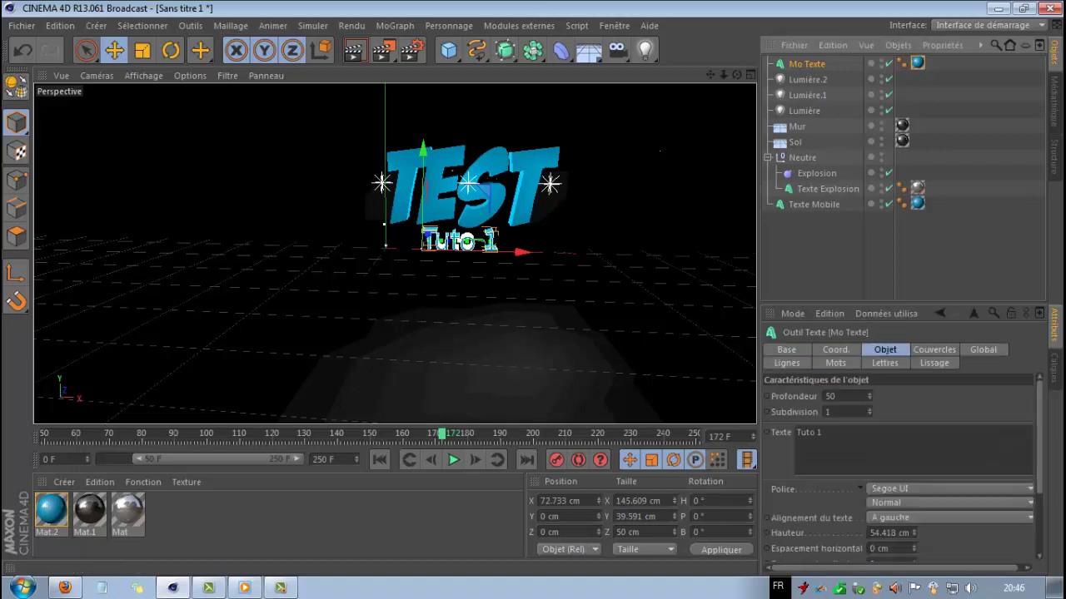
pyautogui.click(934, 350)
pyautogui.click(949, 395)
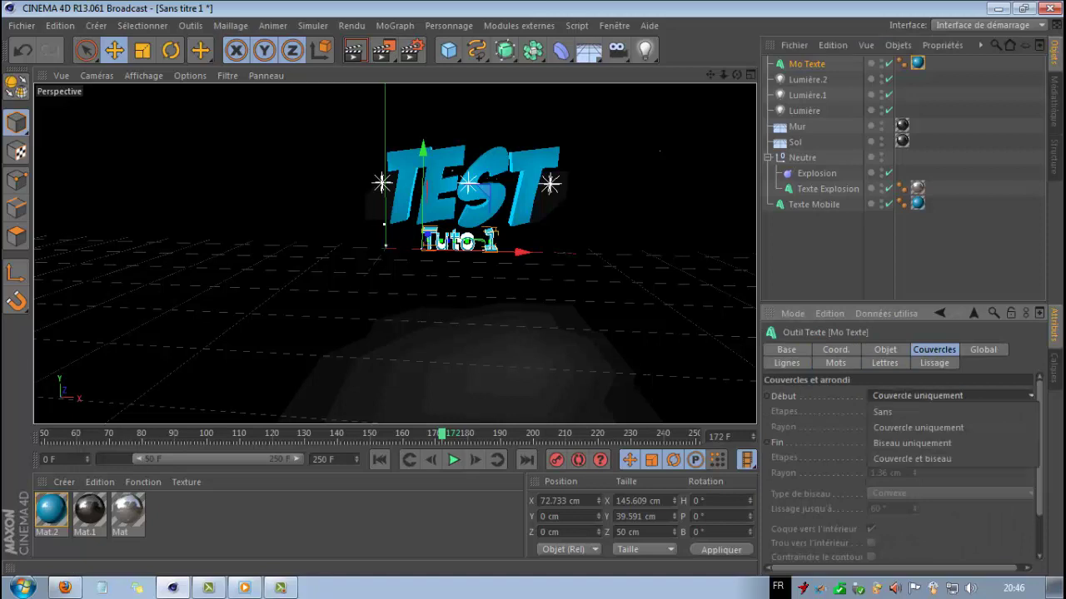
pyautogui.click(912, 458)
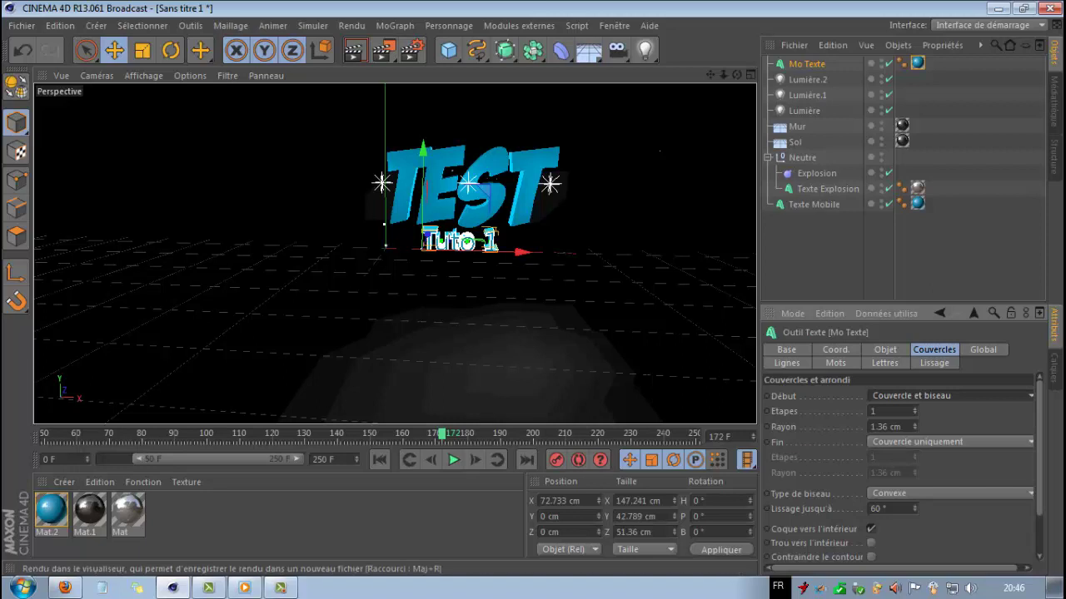
pyautogui.click(353, 50)
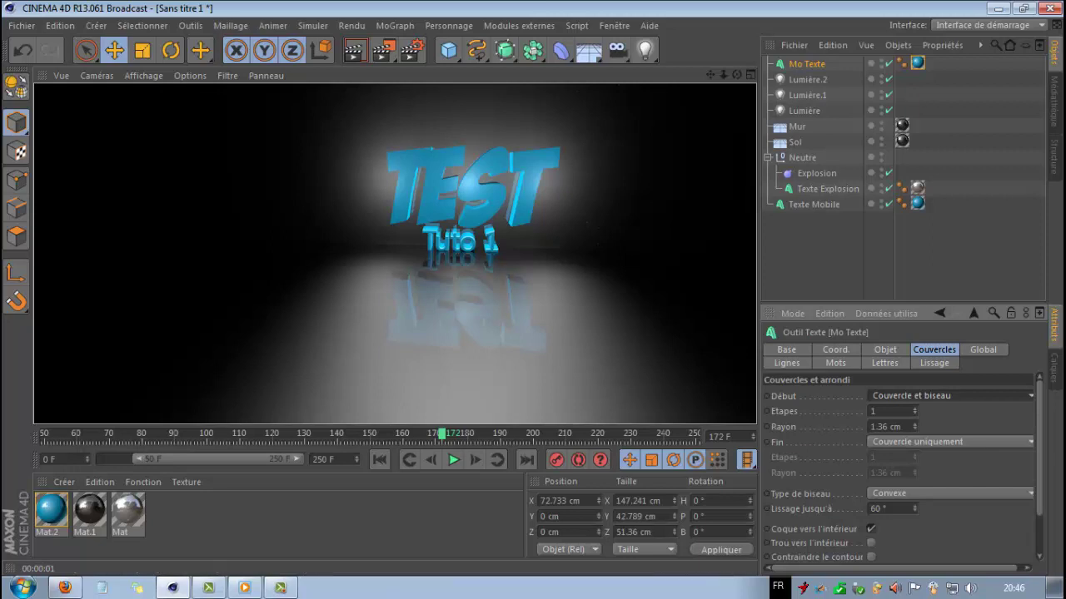
# Move the "Tuto 1" text back to about Z 63 cm and record a keyframe at frame 172.
pyautogui.moveTo(736, 75); pyautogui.dragTo(583, 83)
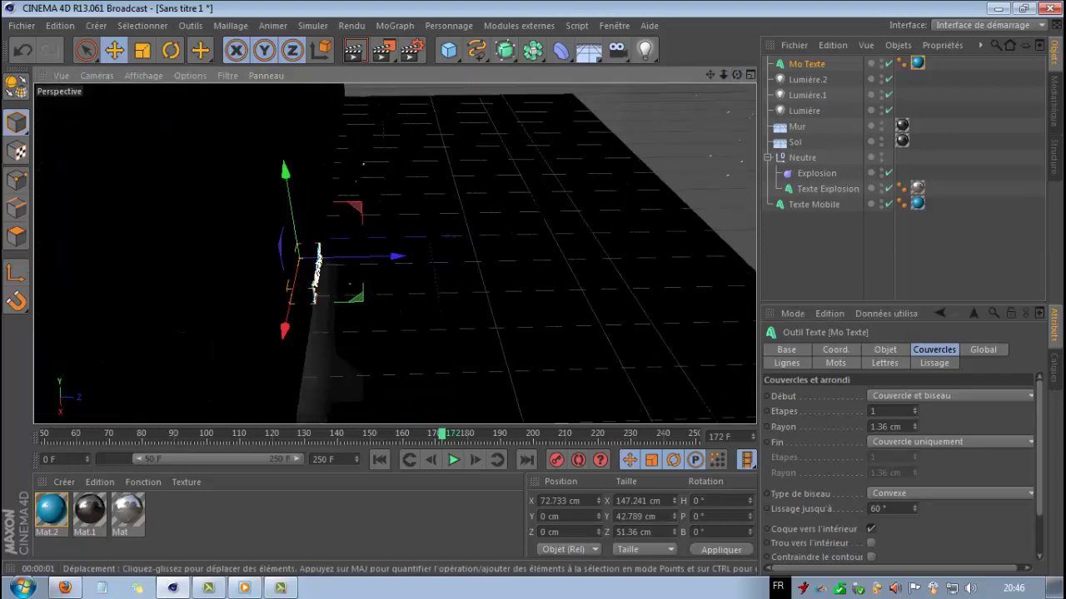
pyautogui.moveTo(394, 253)
pyautogui.mouseDown()
pyautogui.moveTo(462, 255)
pyautogui.moveTo(413, 255)
pyautogui.mouseUp()
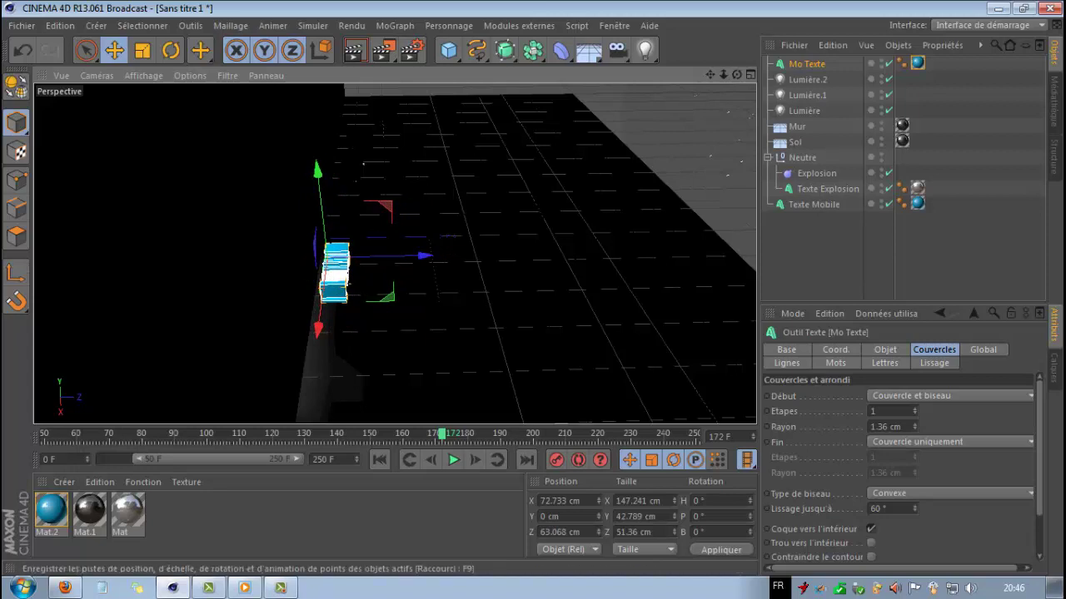
pyautogui.click(556, 461)
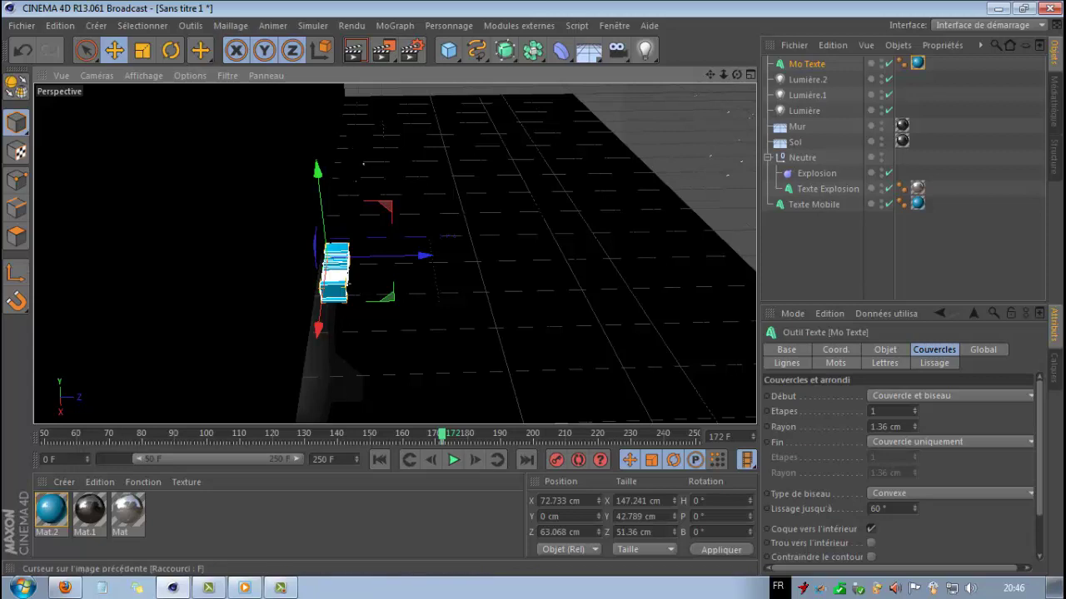
# At frame 250, move the "Tuto 1" text forward to about Z -9 cm and record a keyframe.
pyautogui.moveTo(442, 435); pyautogui.dragTo(695, 434)
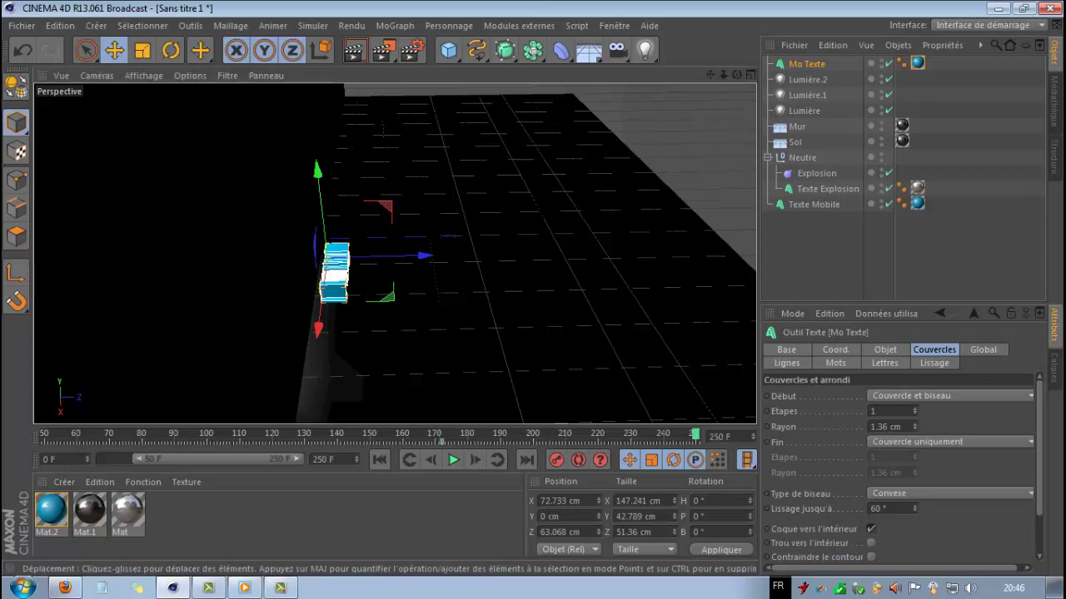
pyautogui.moveTo(423, 255); pyautogui.dragTo(299, 270)
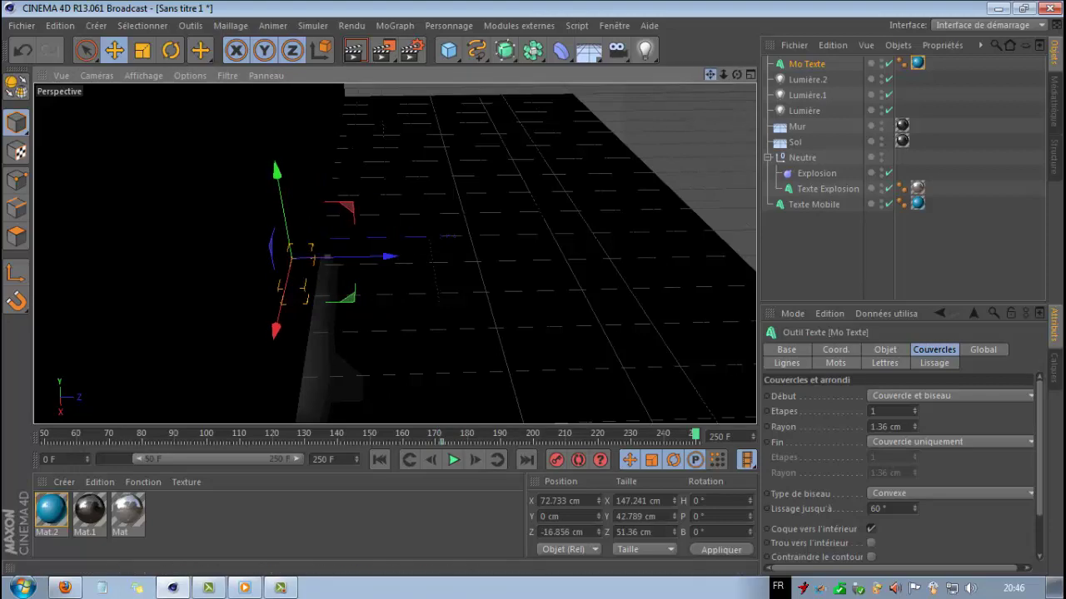
pyautogui.moveTo(710, 75); pyautogui.dragTo(979, 44)
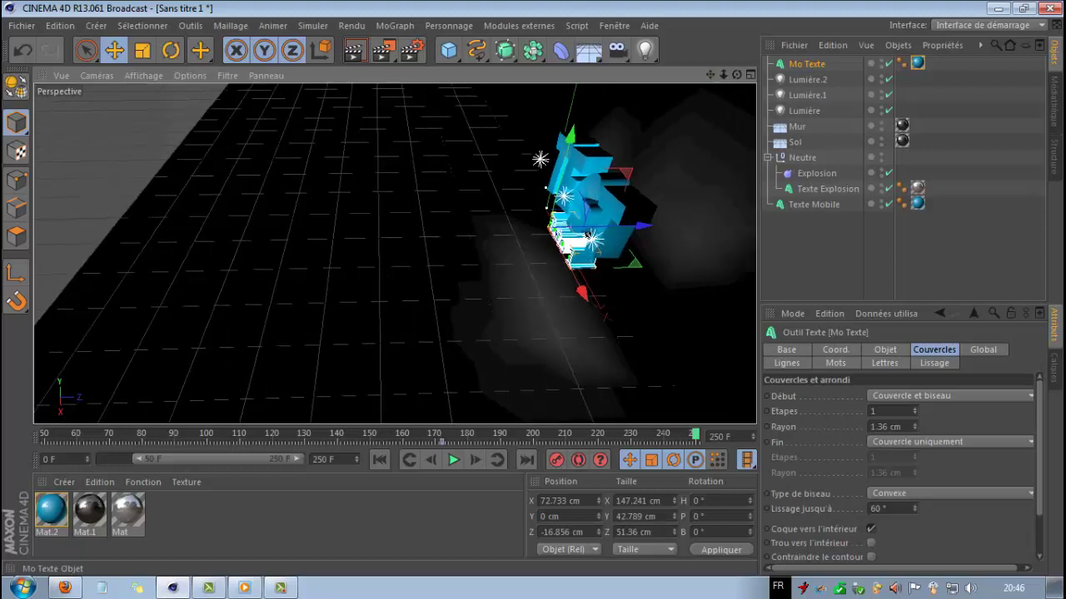
pyautogui.moveTo(736, 74)
pyautogui.mouseDown()
pyautogui.moveTo(852, 59)
pyautogui.moveTo(712, 61)
pyautogui.moveTo(787, 60)
pyautogui.moveTo(739, 65)
pyautogui.mouseUp()
pyautogui.moveTo(642, 220); pyautogui.dragTo(649, 220)
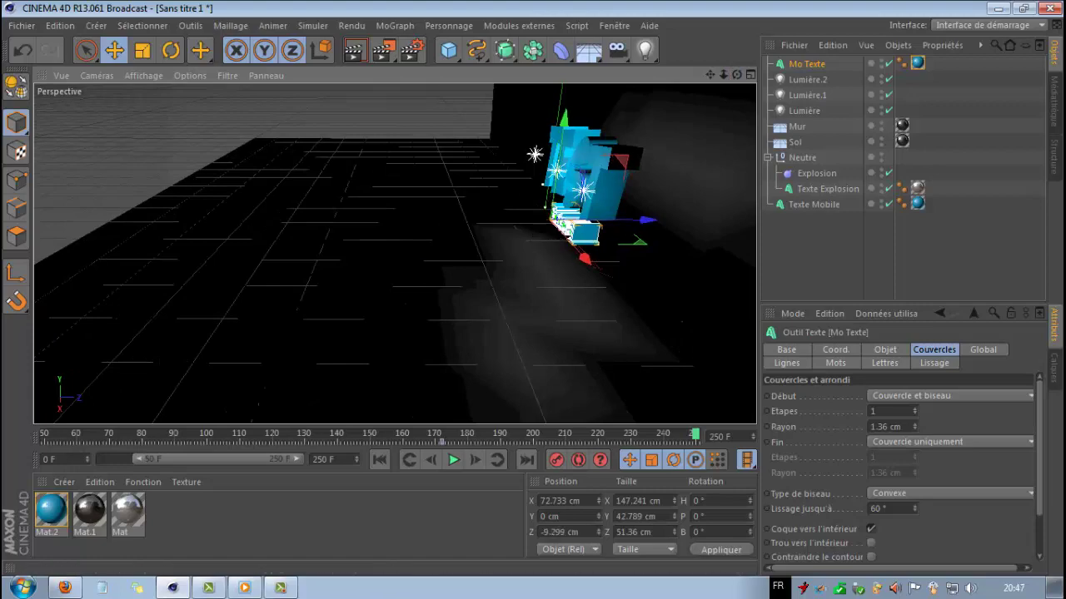
pyautogui.moveTo(736, 75); pyautogui.dragTo(785, 75)
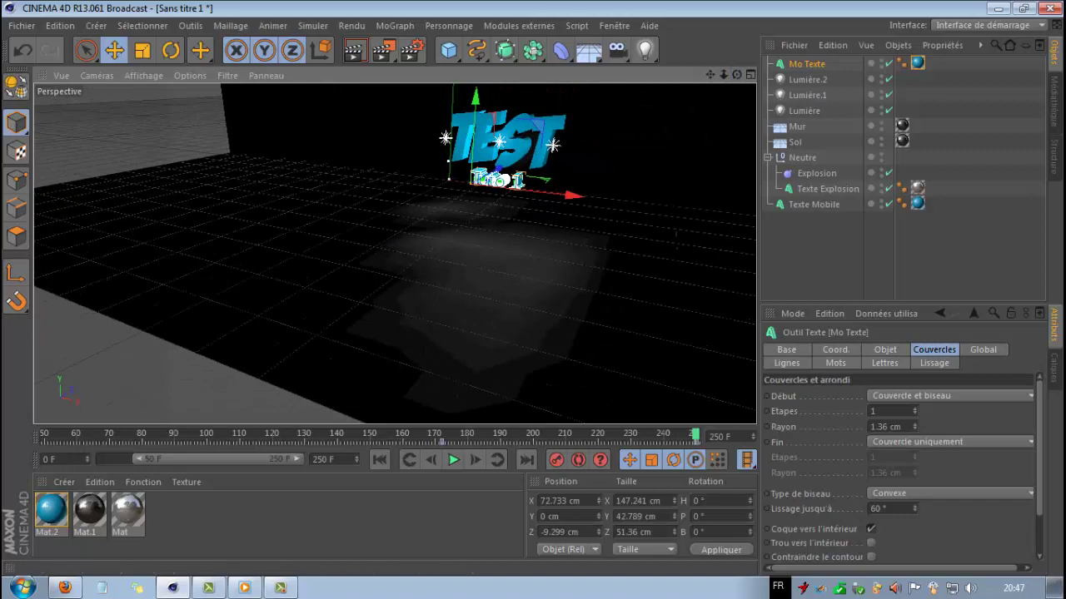
# Restore the visible timeline range to frames 0 to 250 and play the animation to check the "Tuto 1" text's movement.
pyautogui.click(453, 460)
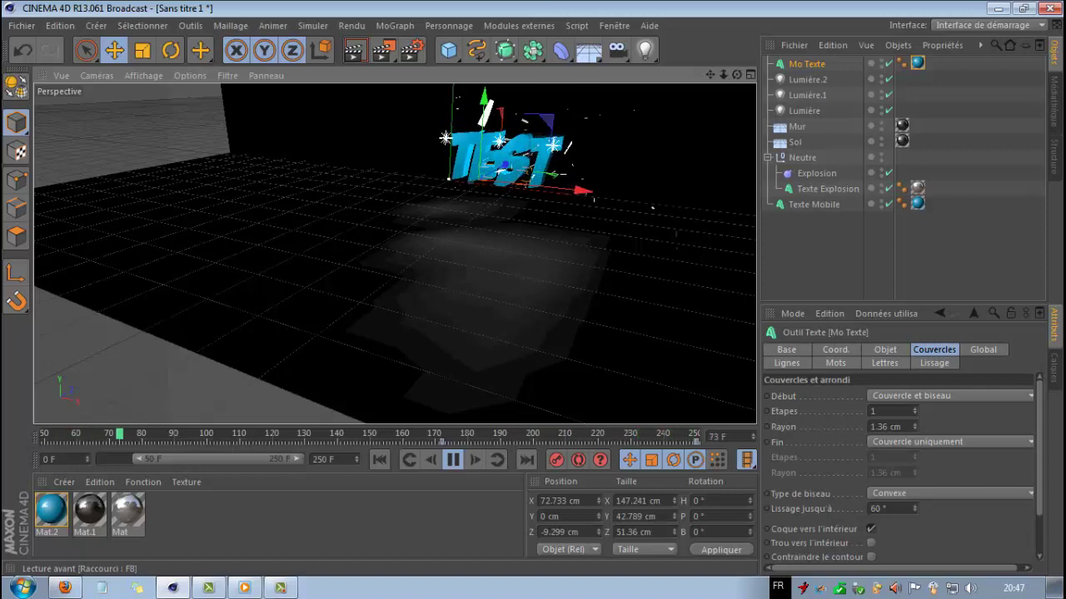
pyautogui.click(453, 460)
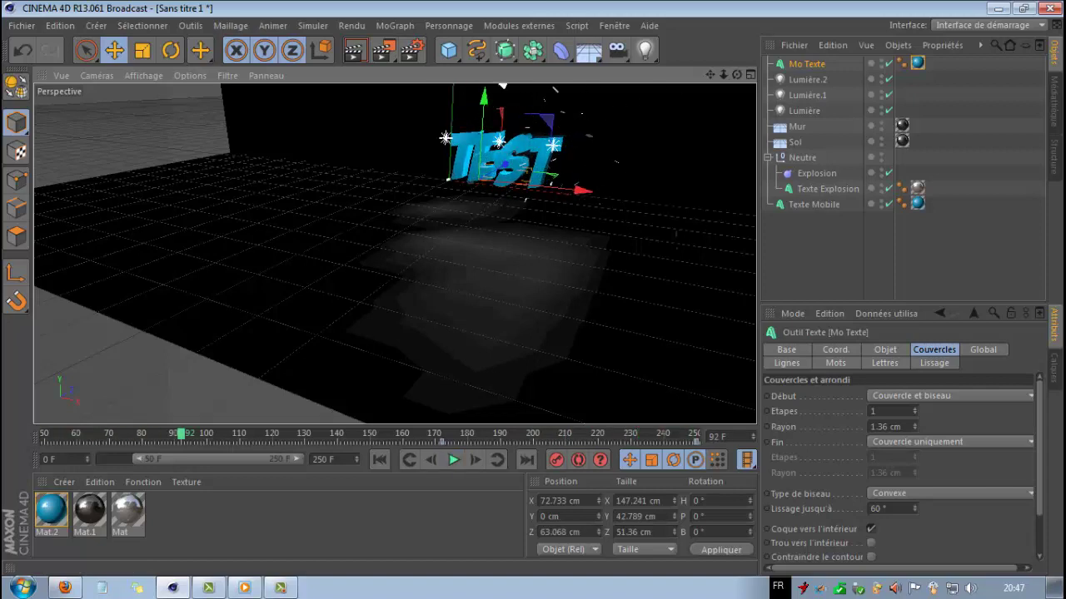
pyautogui.moveTo(138, 460); pyautogui.dragTo(101, 459)
pyautogui.click(453, 459)
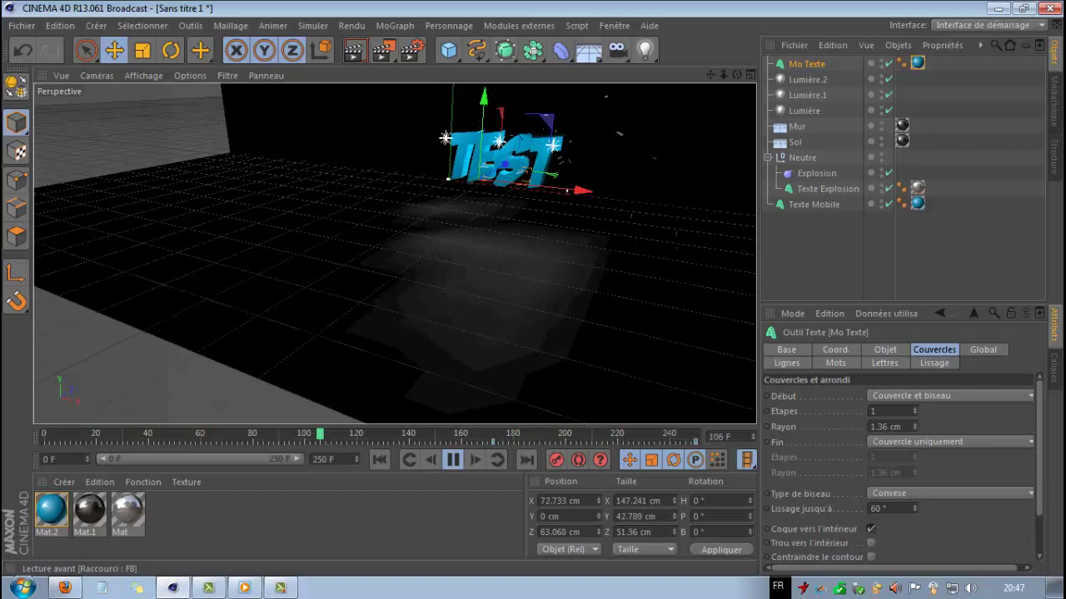
pyautogui.click(453, 460)
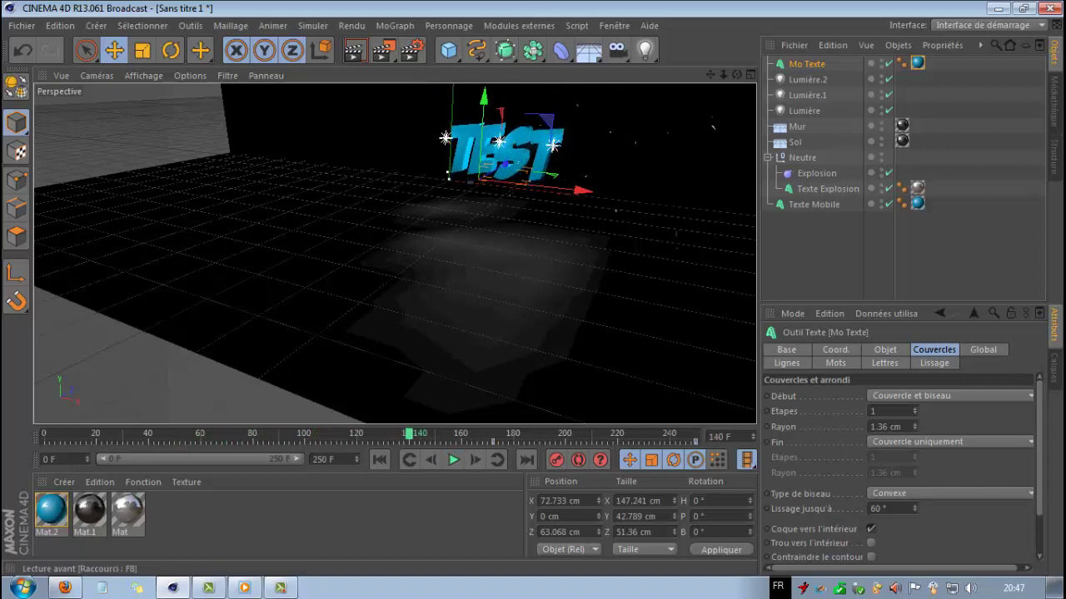
pyautogui.click(453, 460)
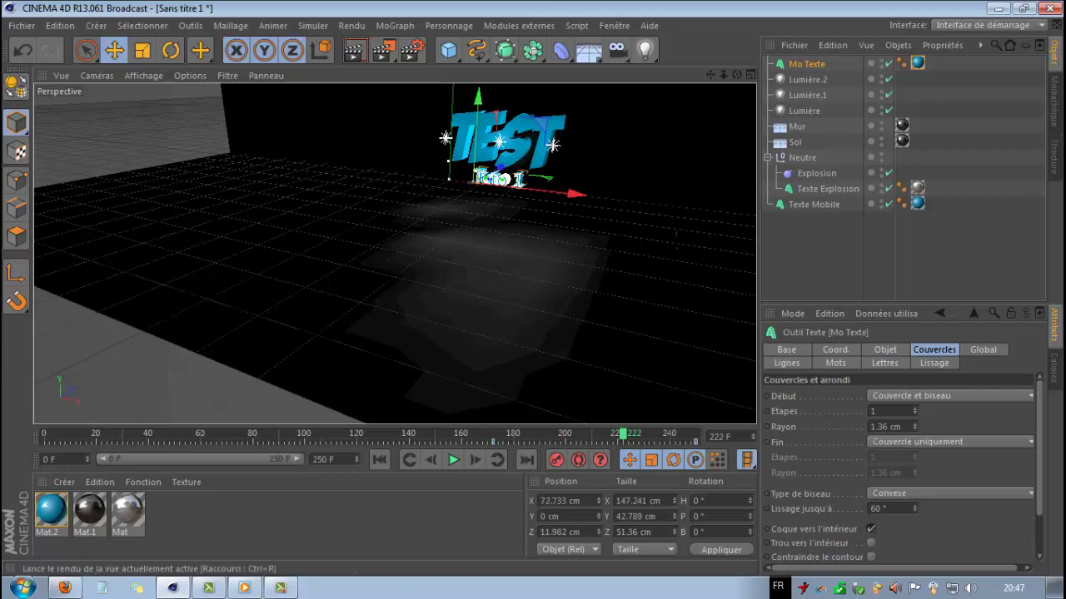
# Render the view at frame 222 from the current angle and from a closer one to check both texts.
pyautogui.click(355, 50)
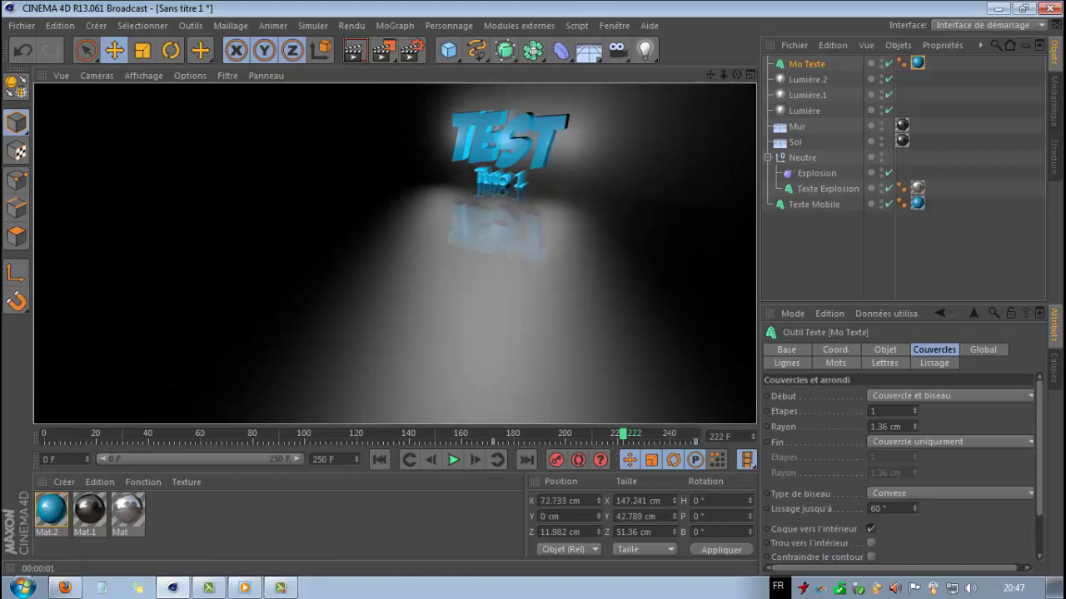
pyautogui.moveTo(737, 75); pyautogui.dragTo(750, 55)
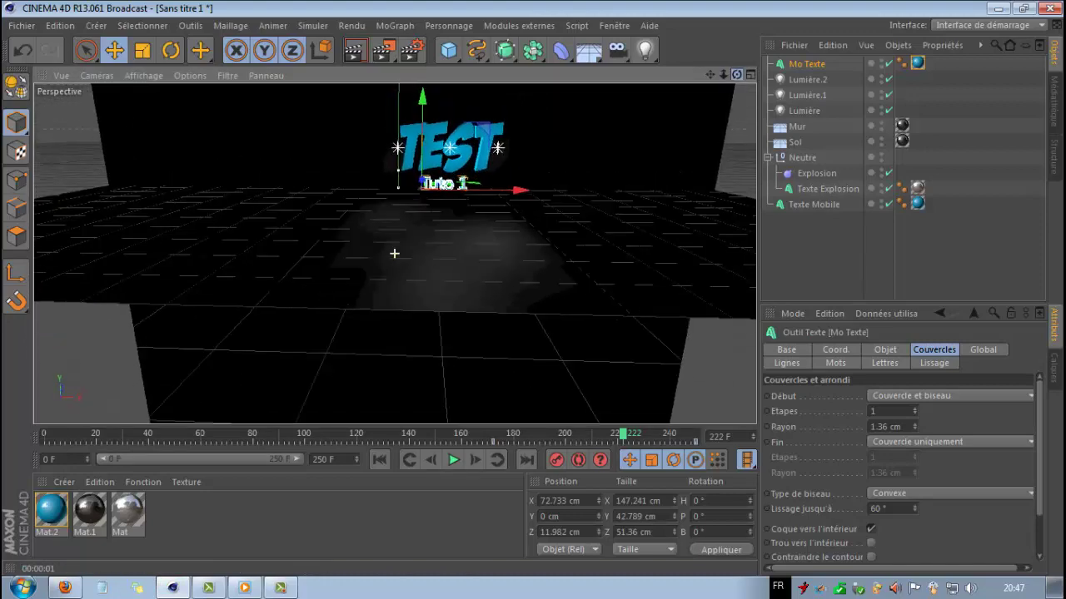
pyautogui.scroll(5, 663, 125)
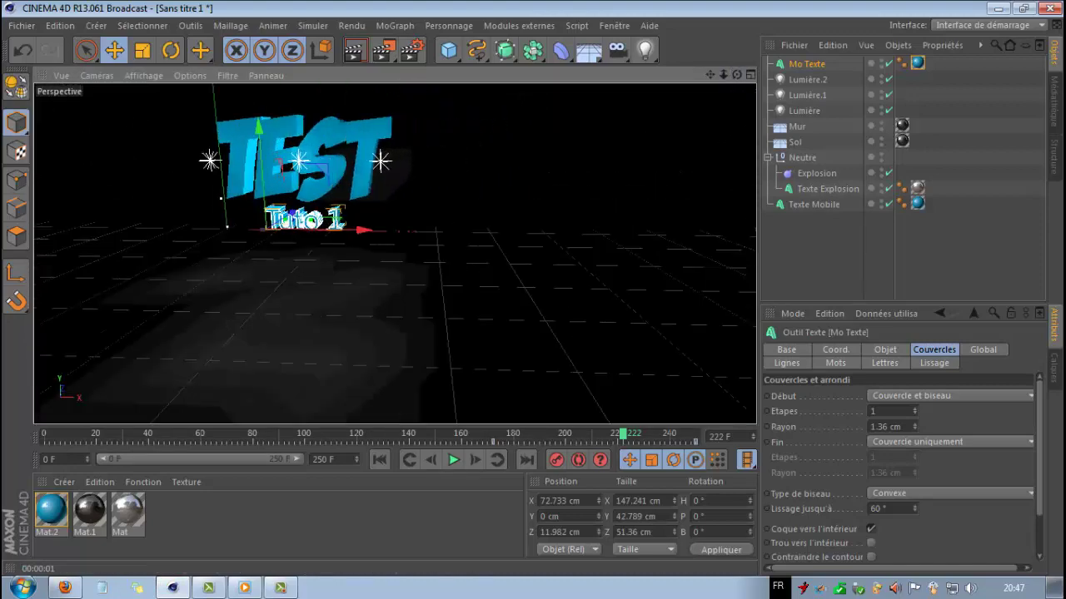
pyautogui.moveTo(711, 75); pyautogui.dragTo(834, 93)
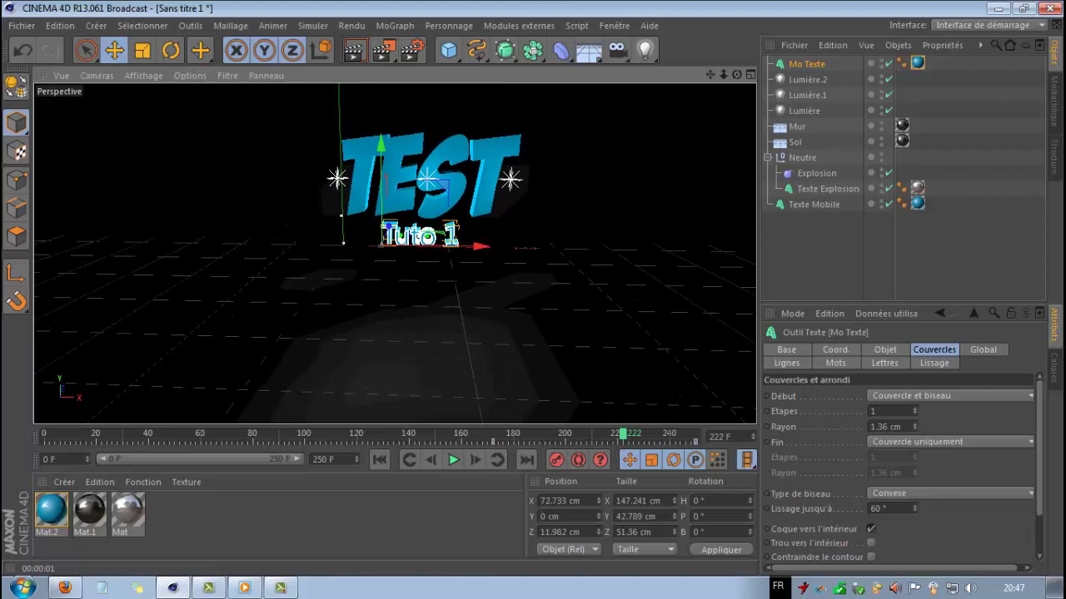
pyautogui.moveTo(737, 75); pyautogui.dragTo(681, 75)
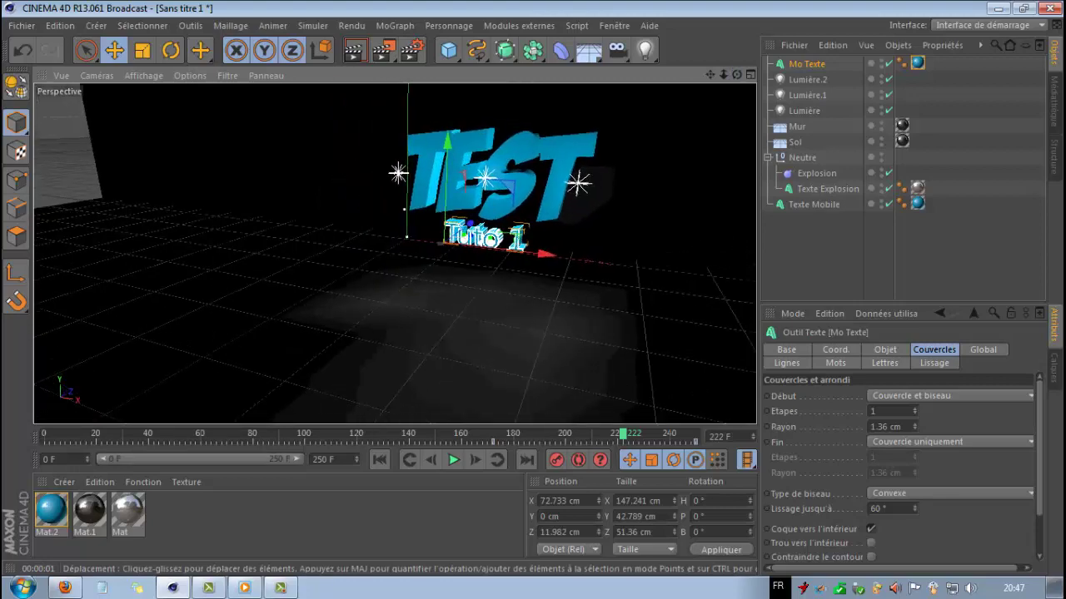
pyautogui.click(354, 50)
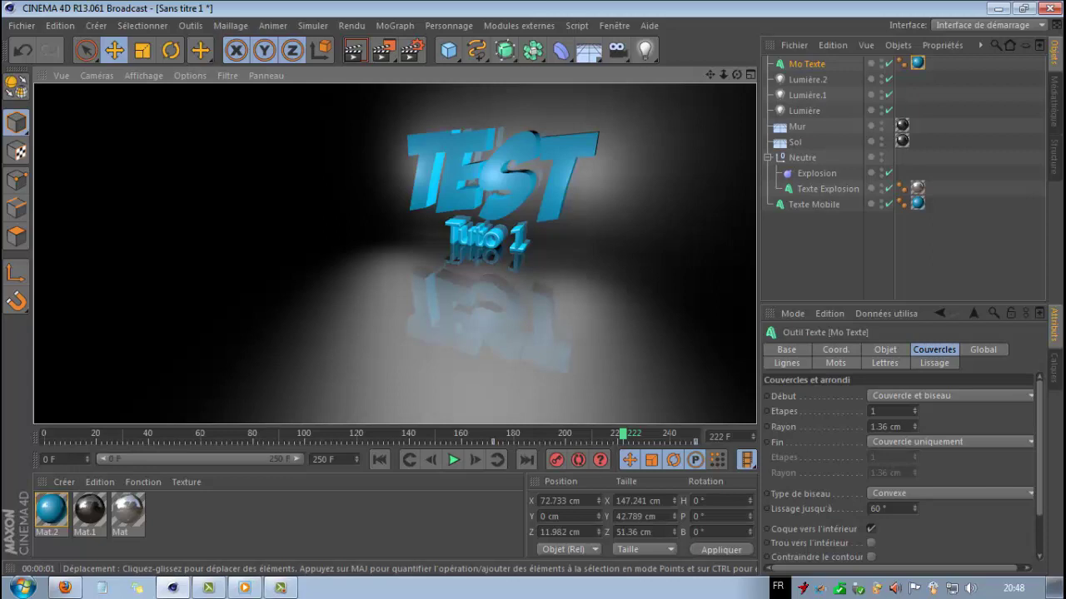
# Set the render output to the Film/Vidéo preset HDV/HDTV 720 29.97.
pyautogui.click(411, 51)
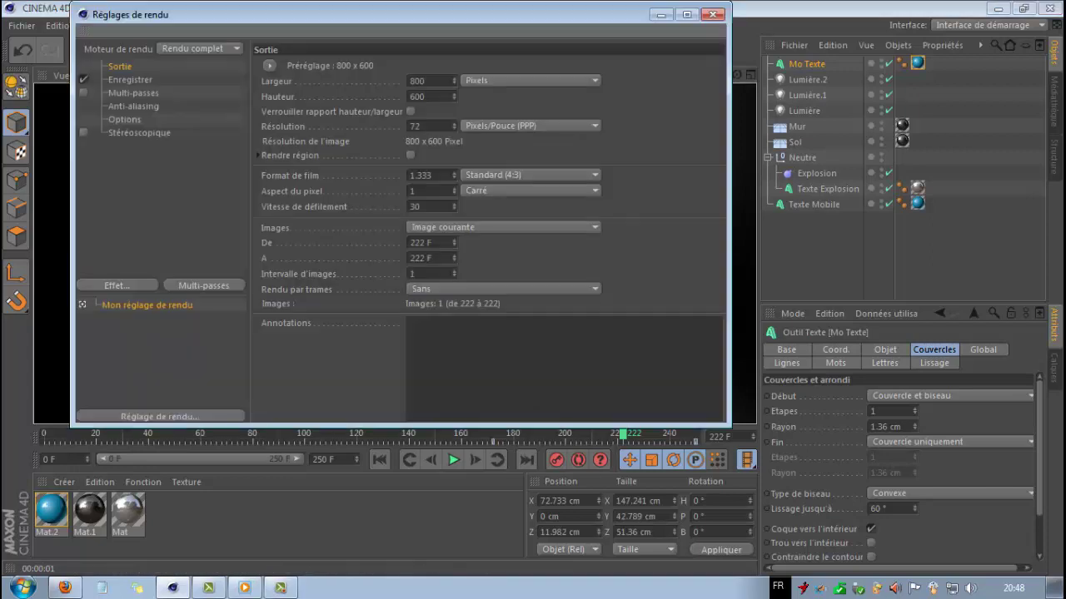
pyautogui.click(270, 66)
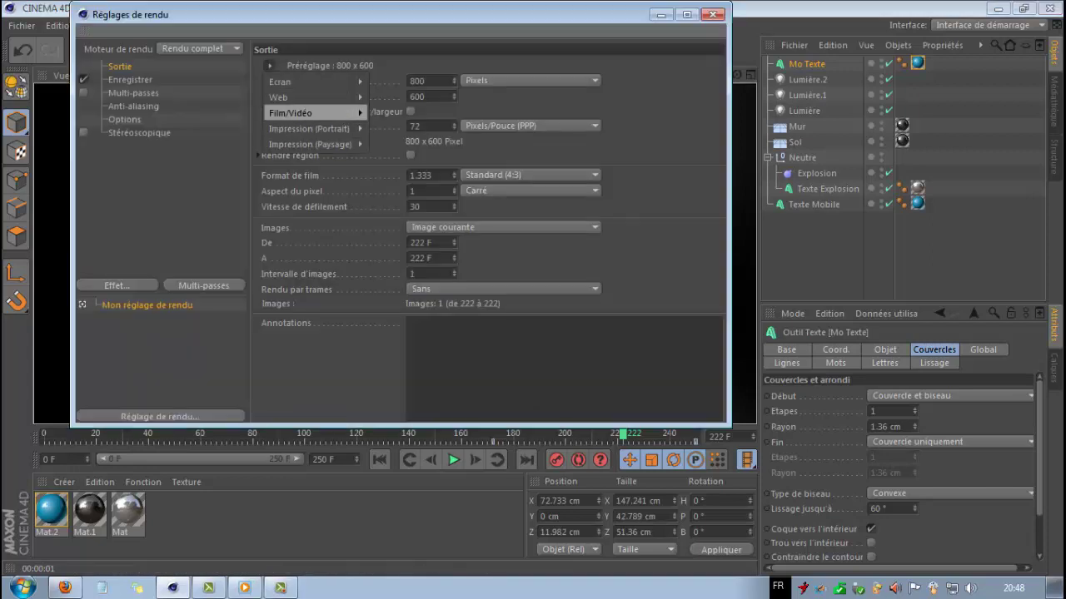
pyautogui.moveTo(290, 113)
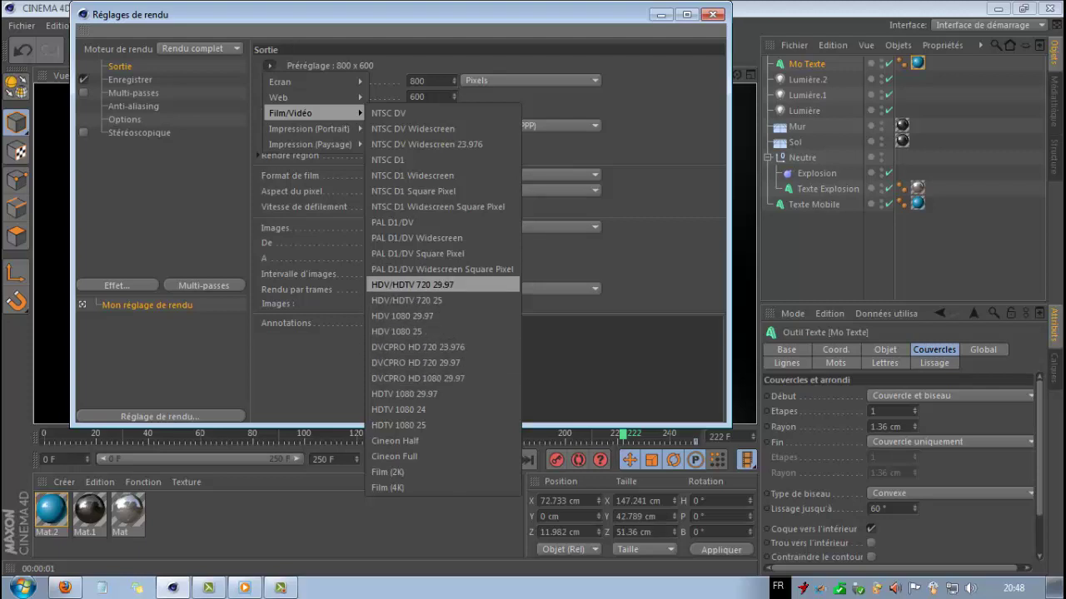
pyautogui.click(412, 284)
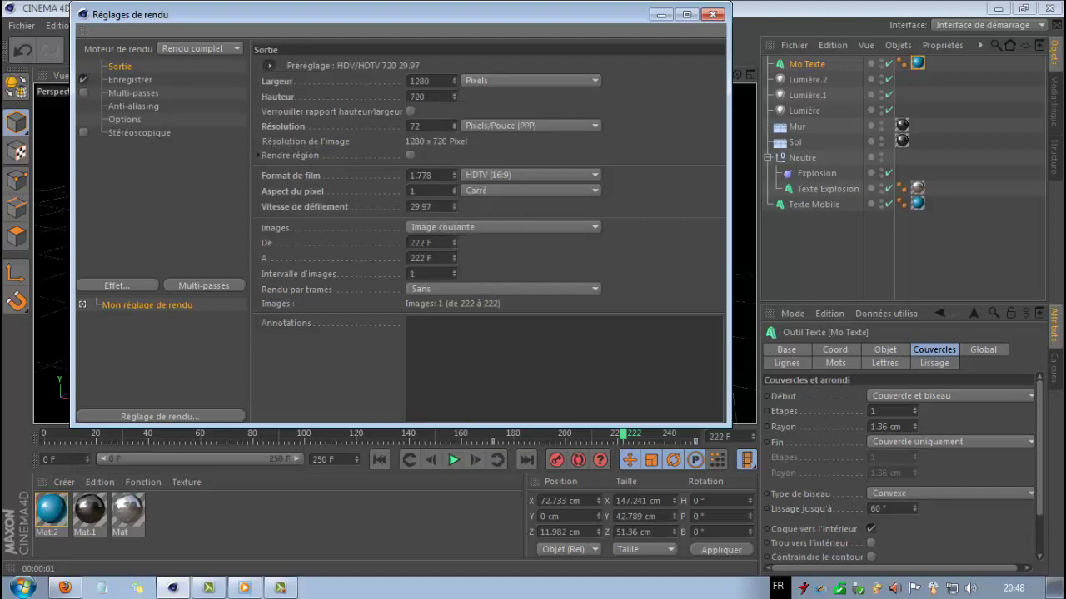
# Set the render's frame range manually from frame 1 to frame 250.
pyautogui.doubleClick(431, 243)
pyautogui.write('1')
pyautogui.press('Tab')
pyautogui.write('250')
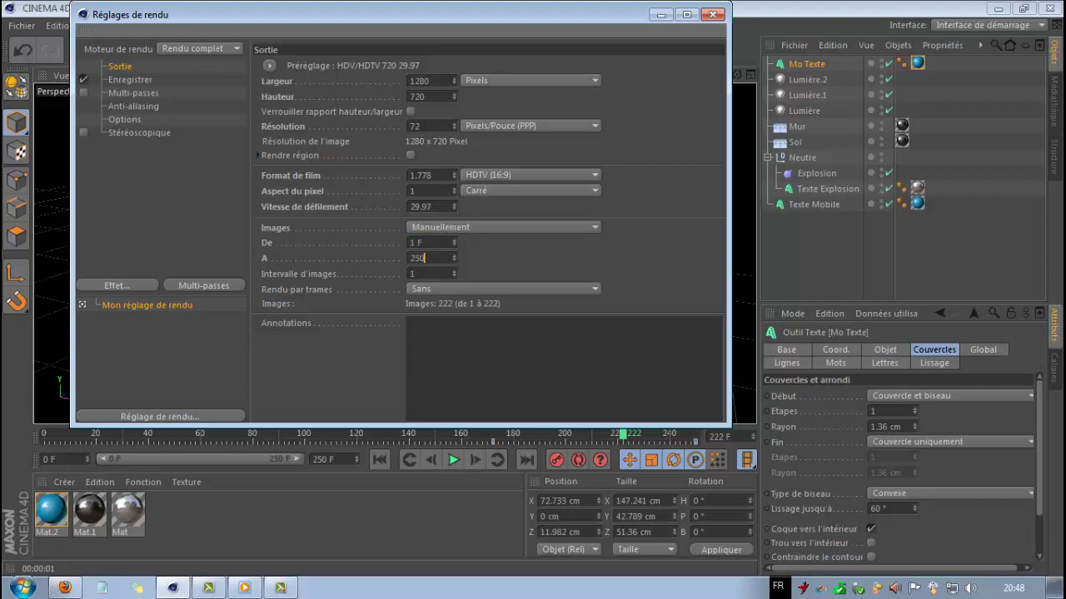
pyautogui.press('Return')
# Set the render to save in the Film AVI format as "Tuto 1" on the desktop.
pyautogui.click(130, 80)
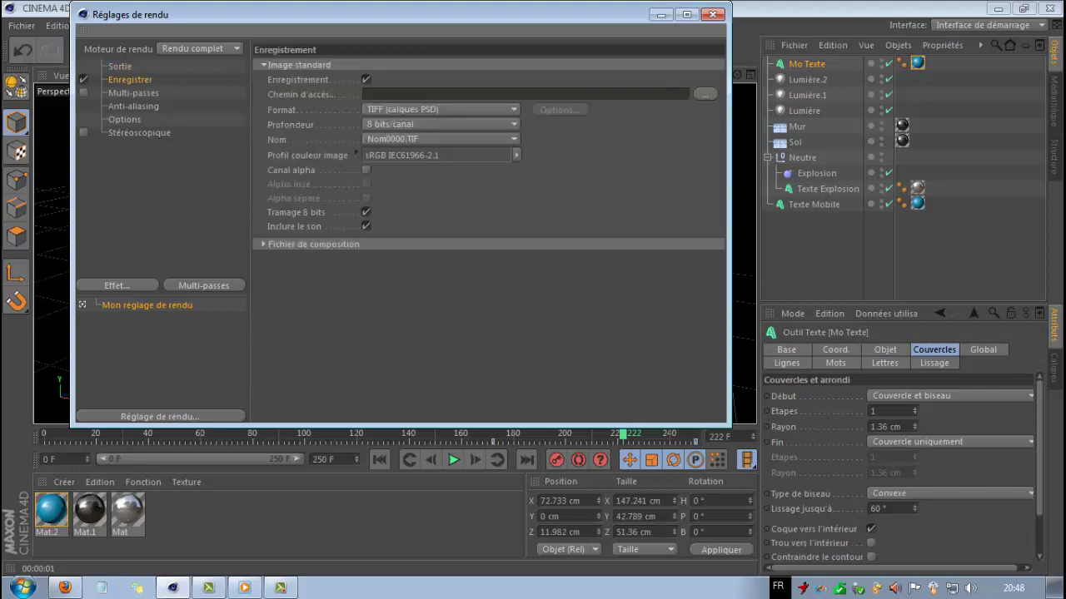
pyautogui.click(441, 109)
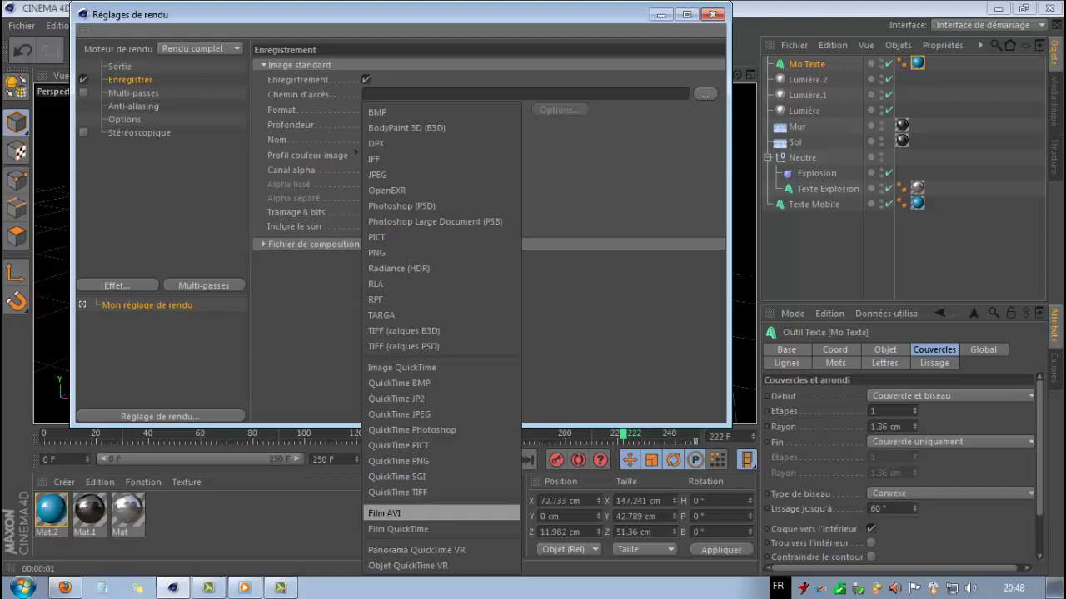
pyautogui.click(392, 512)
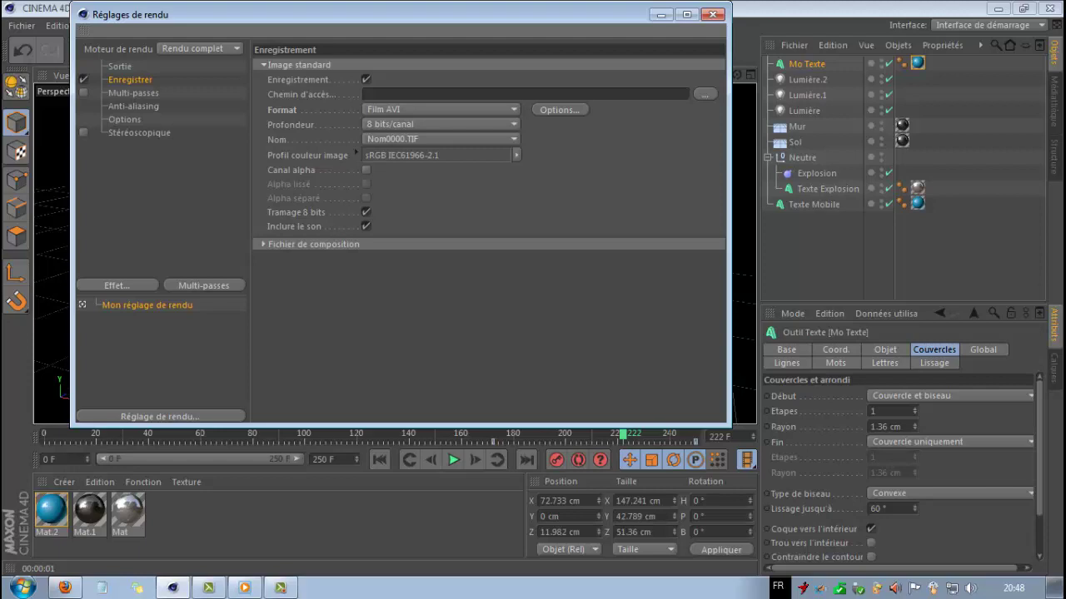
pyautogui.click(366, 94)
pyautogui.click(704, 95)
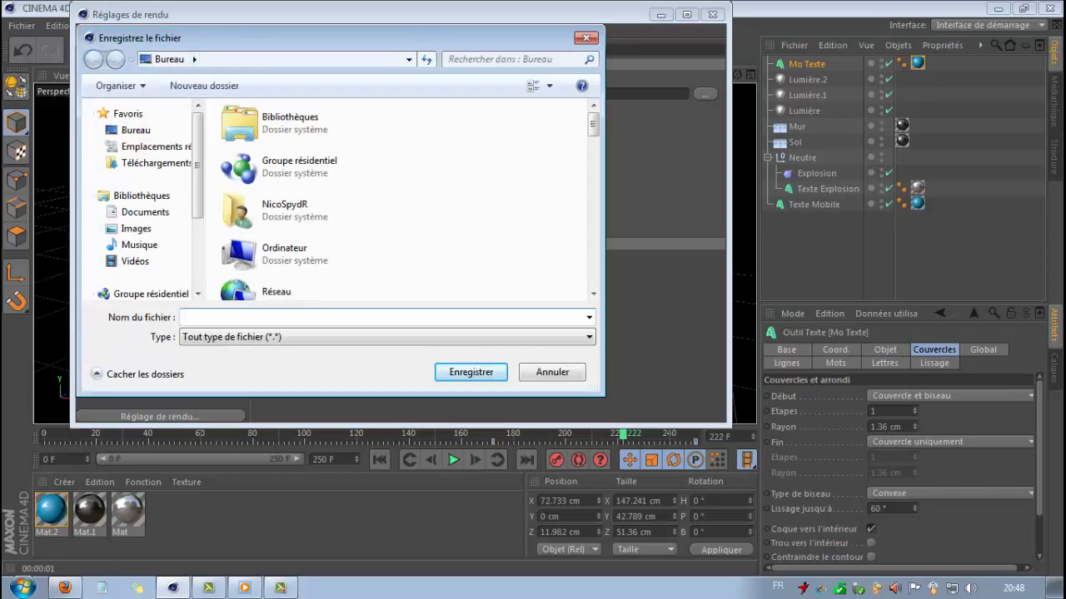
pyautogui.write('Tutu')
pyautogui.press('BackSpace')
pyautogui.write('o 1')
pyautogui.press('Return')
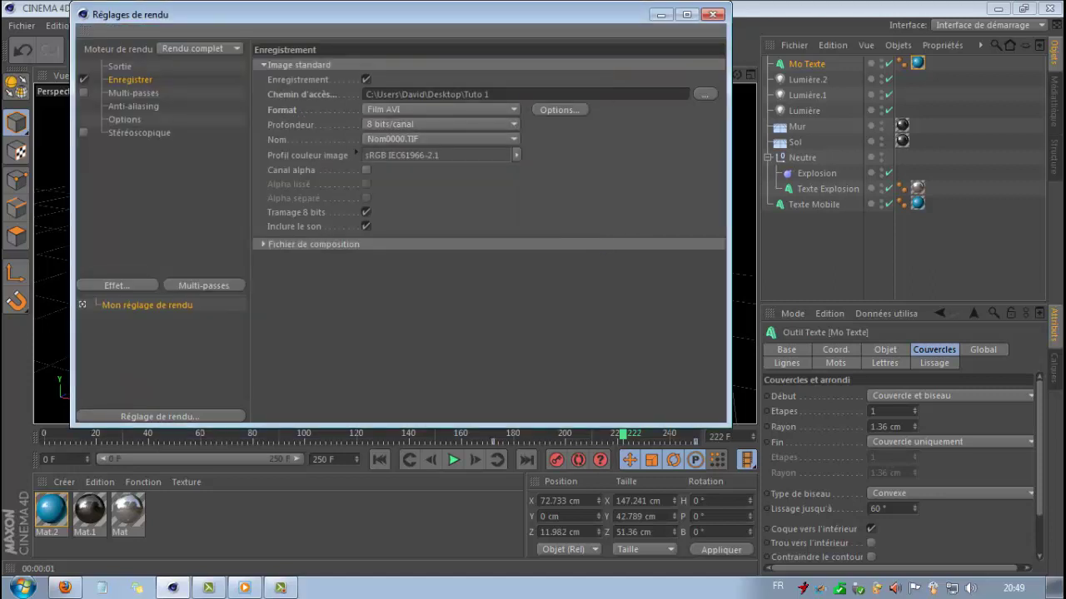
# Set the render's anti-aliasing to Au mieux with a maximum level of 2x2, and close the render settings after checking them.
pyautogui.click(134, 106)
pyautogui.click(442, 65)
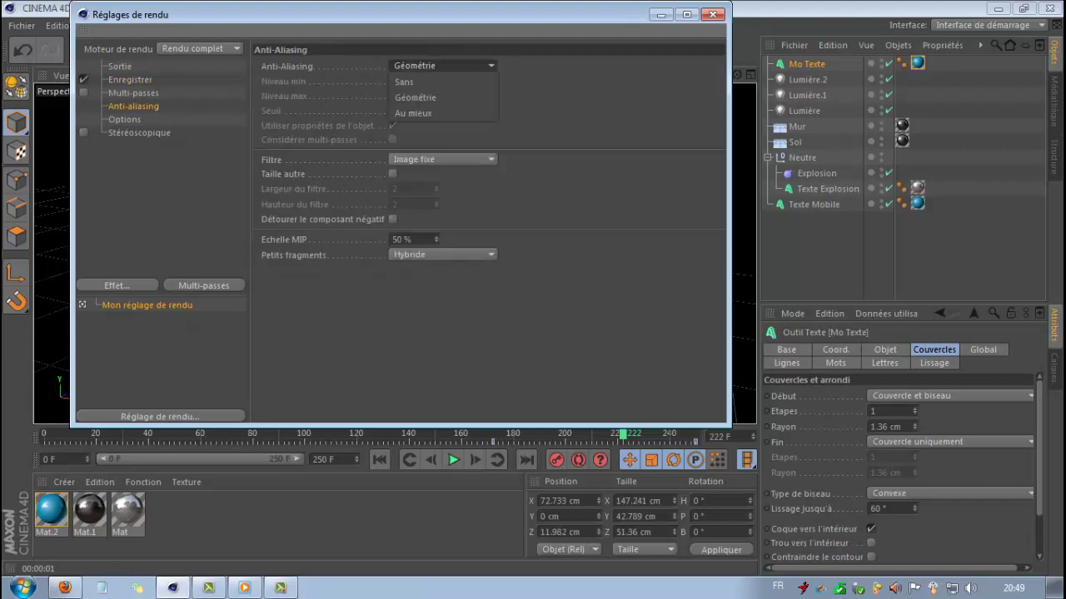
pyautogui.click(433, 113)
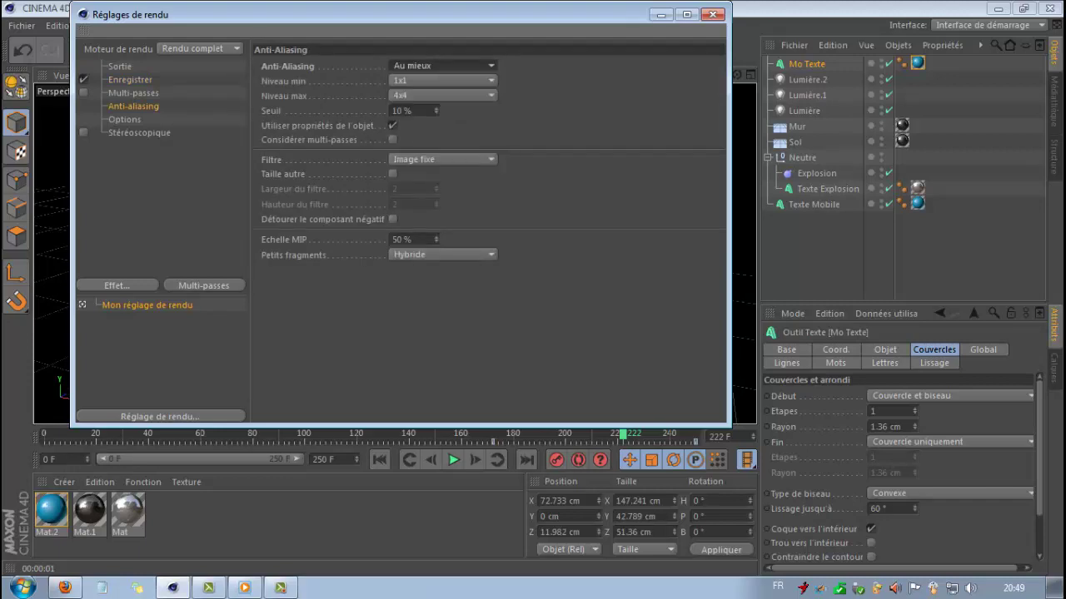
pyautogui.click(442, 95)
pyautogui.click(433, 126)
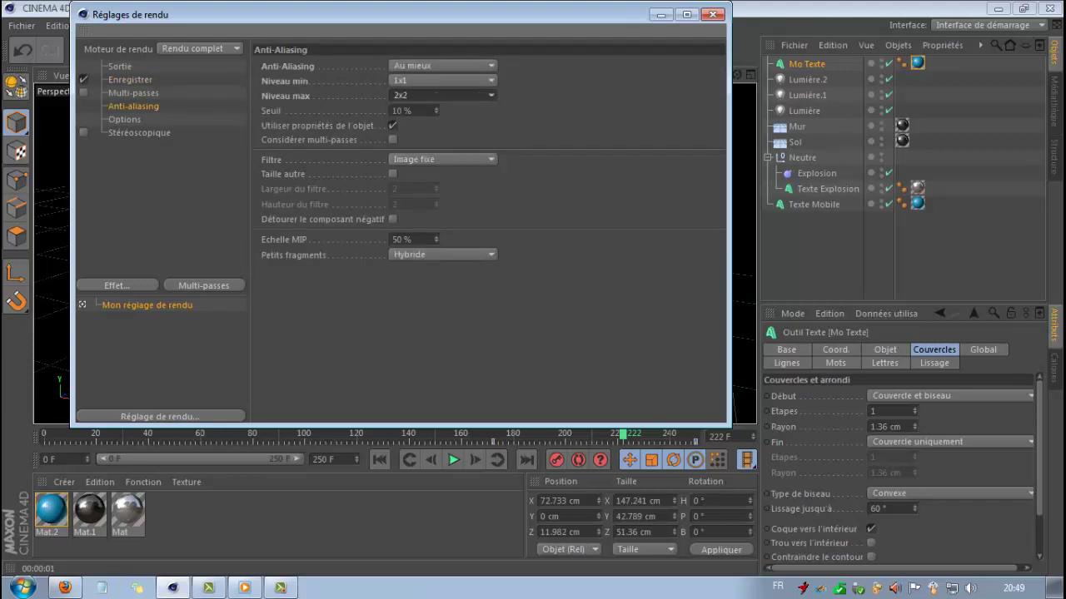
pyautogui.click(125, 120)
pyautogui.click(139, 133)
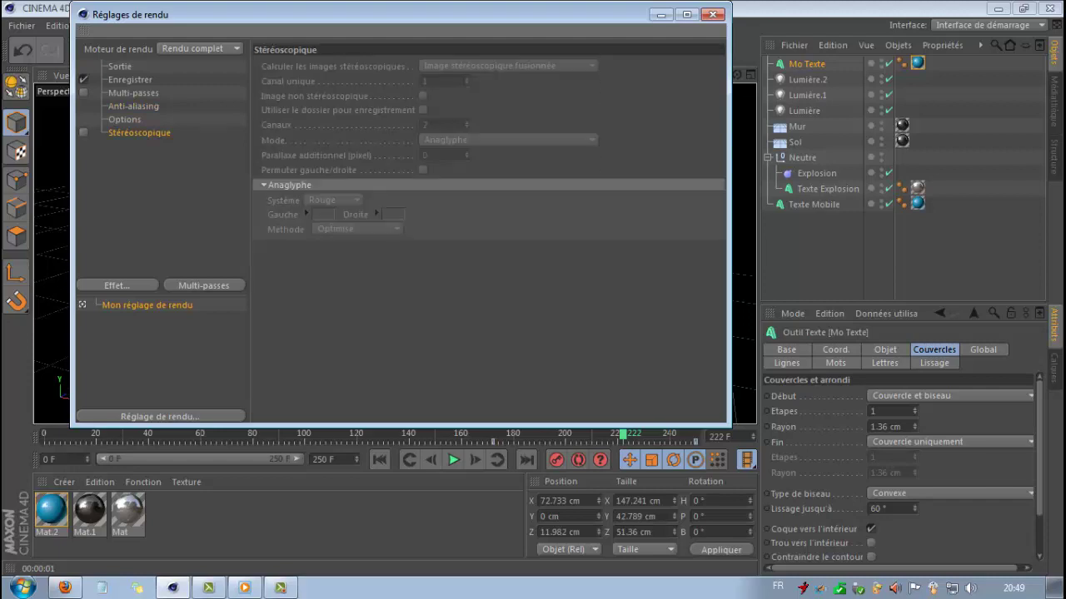
pyautogui.click(120, 67)
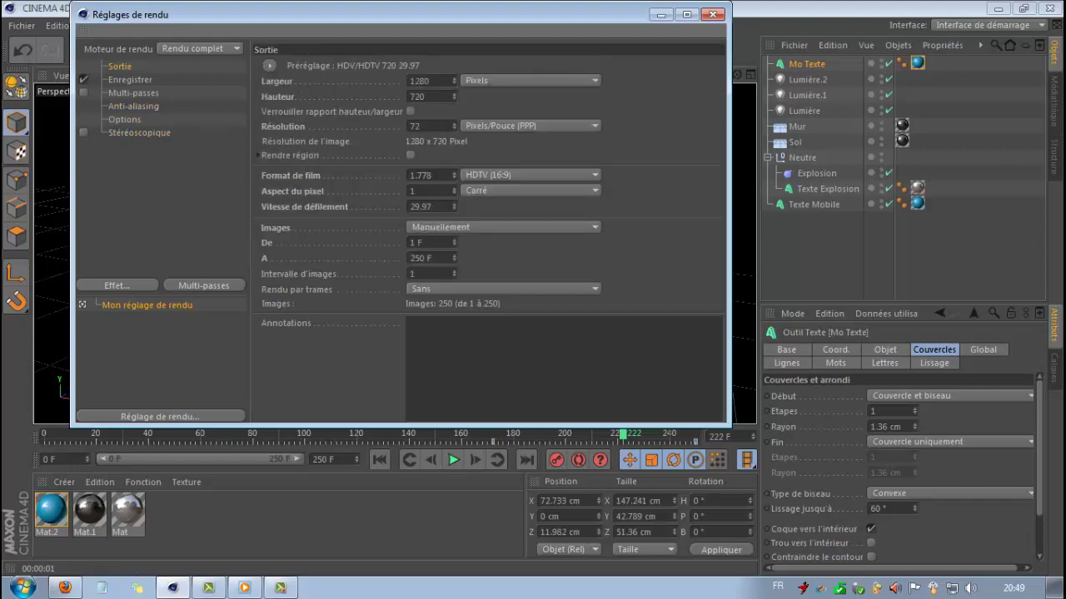
pyautogui.click(713, 15)
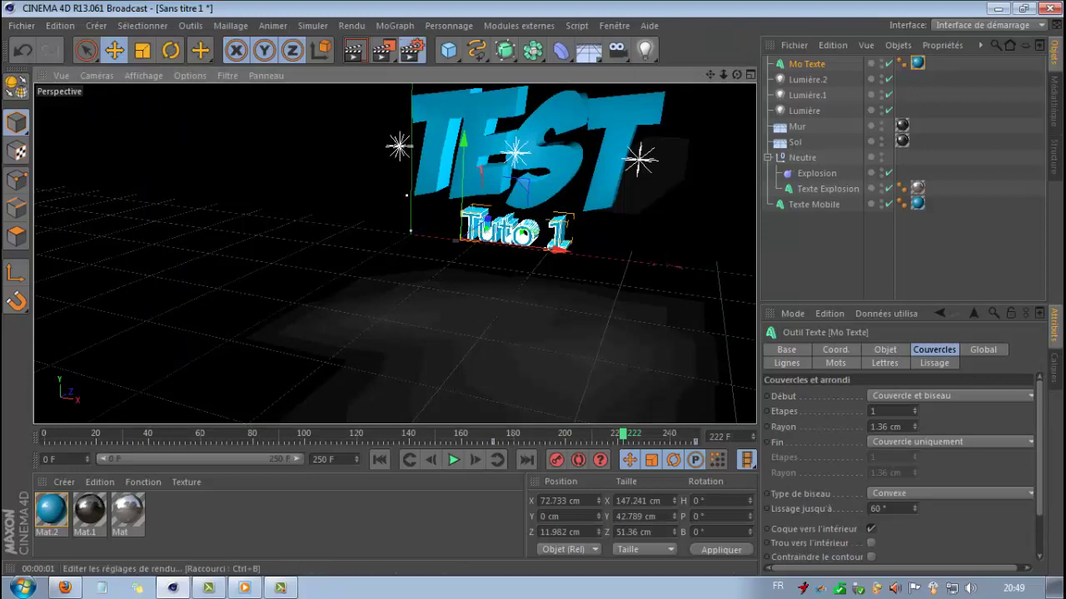
pyautogui.click(411, 51)
pyautogui.click(713, 14)
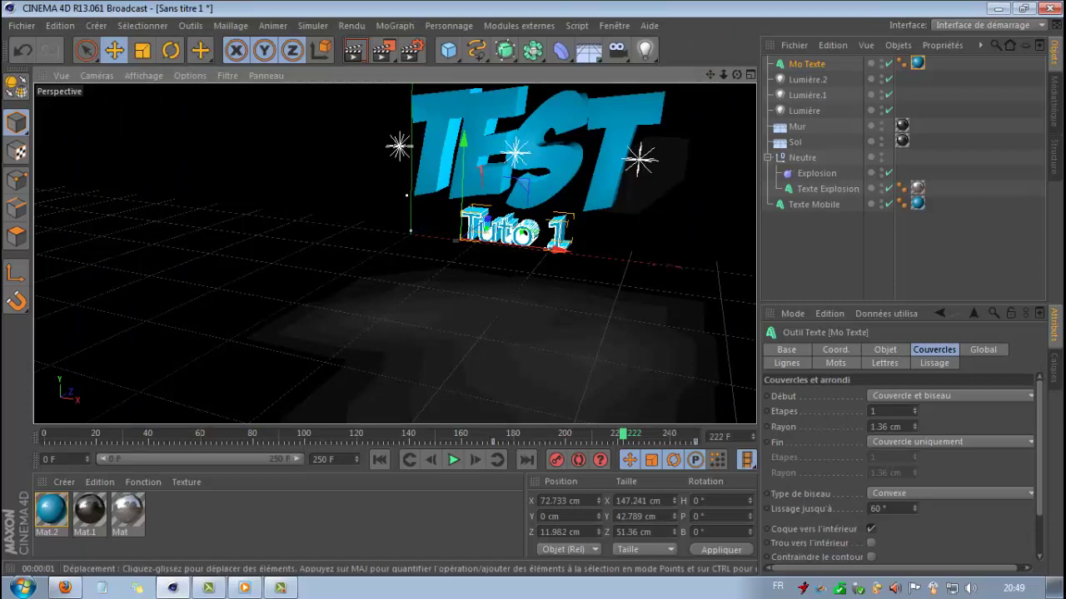
# Reframe the perspective view a little farther back around the "TEST" and "Tuto 1" texts and render the animation to the Visualiseur.
pyautogui.scroll(-1, 509, 153)
pyautogui.moveTo(710, 75); pyautogui.dragTo(623, 119)
pyautogui.scroll(-2, 696, 105)
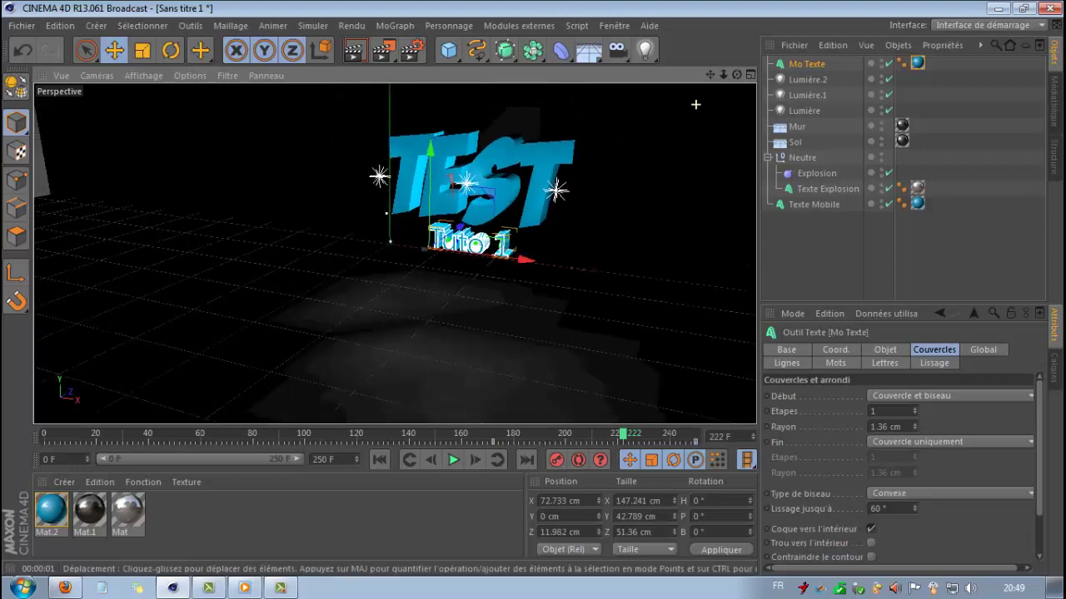
pyautogui.moveTo(710, 75); pyautogui.dragTo(685, 100)
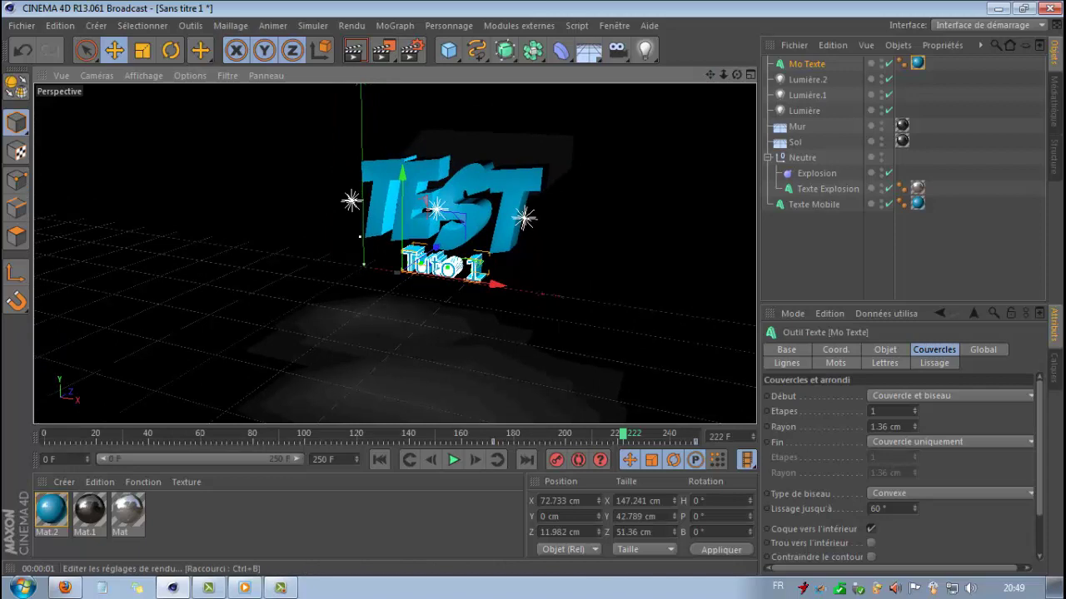
pyautogui.click(383, 51)
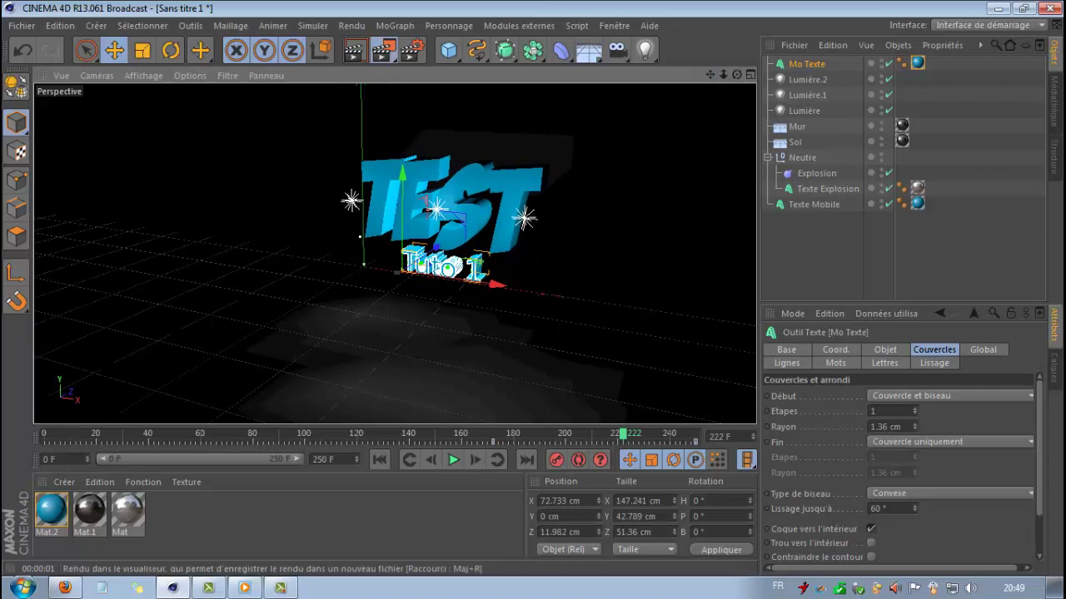
pyautogui.click(383, 50)
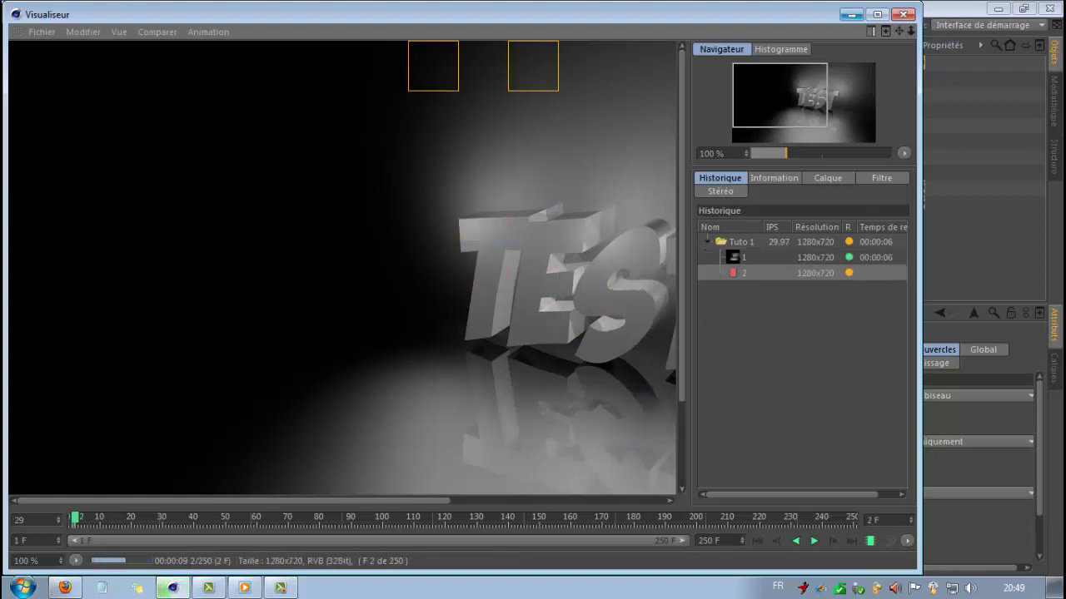
# Minimize the running render and Cinema 4D, and switch to Firefox to look through the BiostylArt blog's recent articles.
pyautogui.click(851, 14)
pyautogui.click(998, 9)
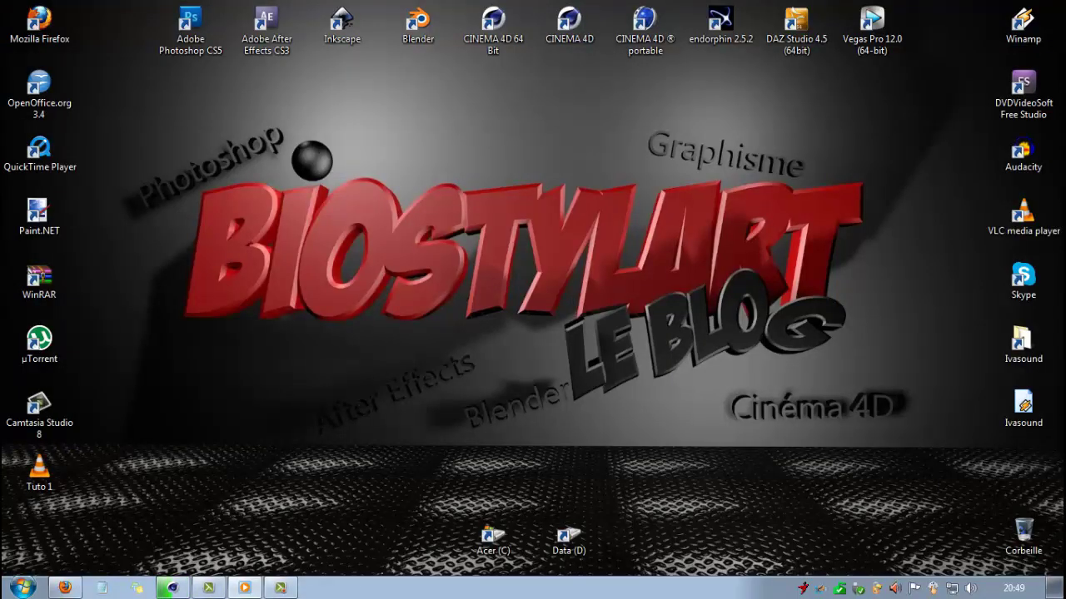
pyautogui.click(64, 588)
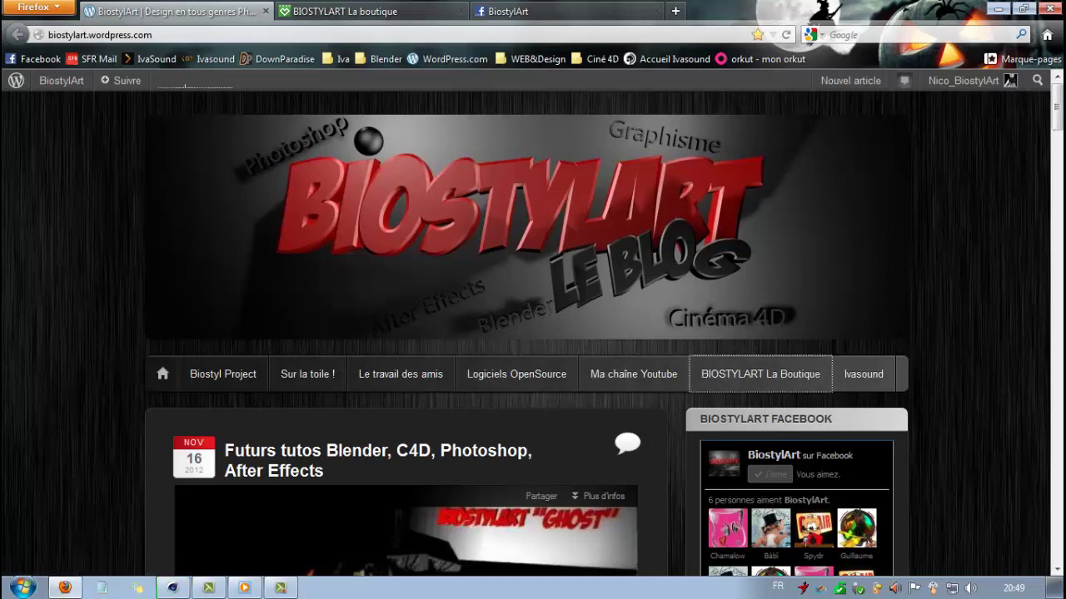
pyautogui.scroll(-6, 760, 374)
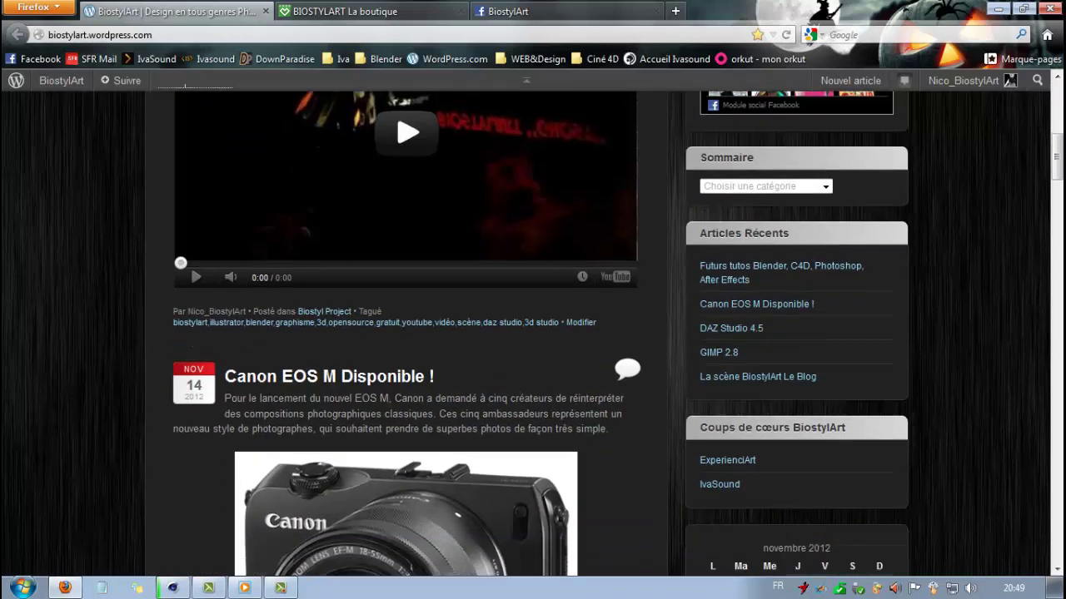
pyautogui.scroll(3, 526, 333)
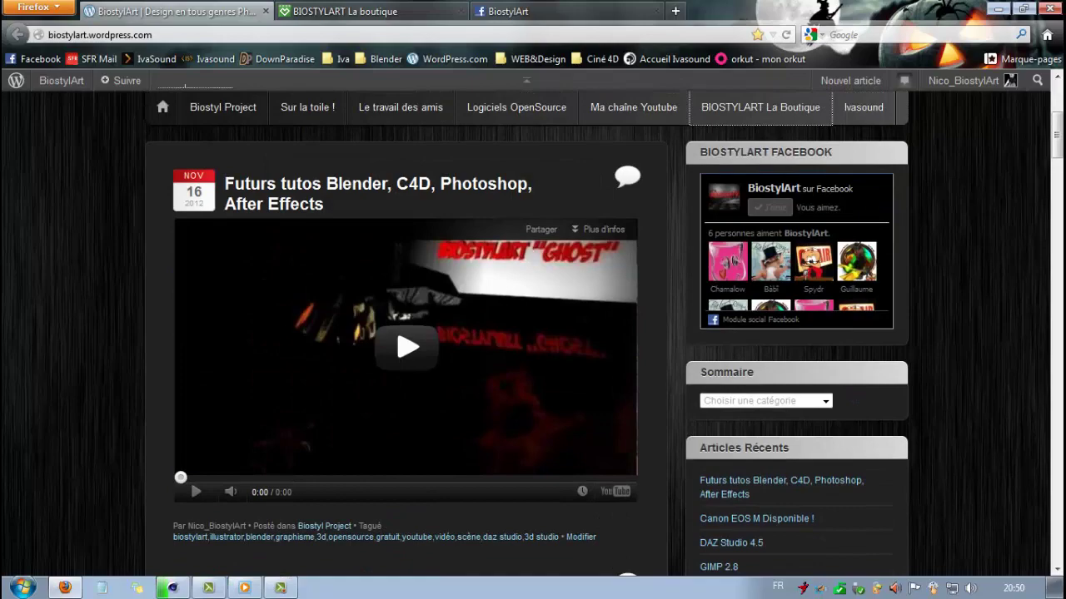
pyautogui.scroll(2, 526, 333)
# Look over the BiostylArt Facebook page, from its cover image down to its posts.
pyautogui.click(566, 11)
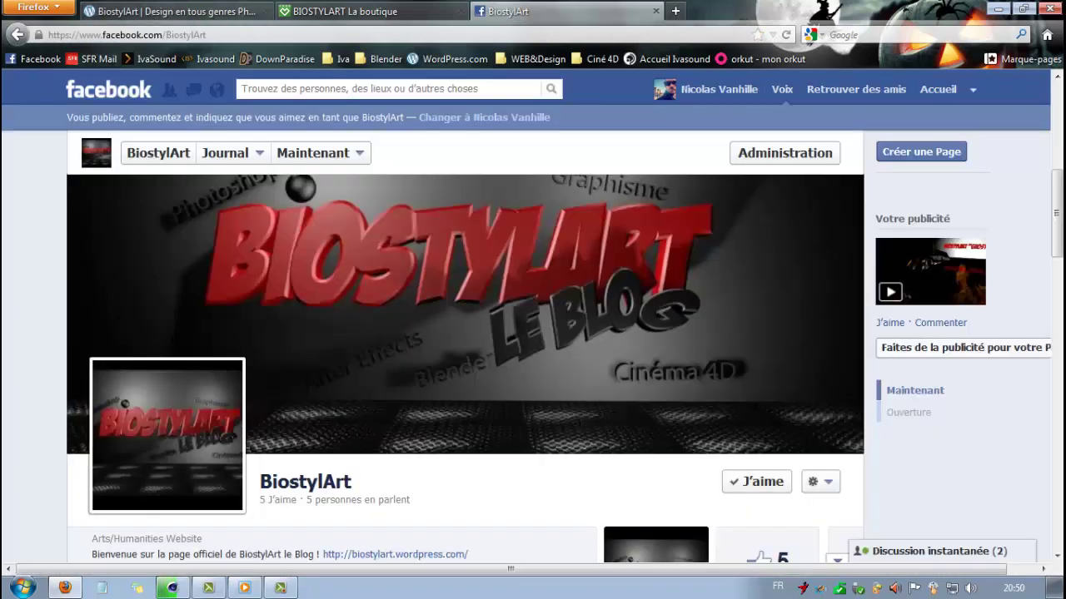
pyautogui.scroll(-8, 466, 366)
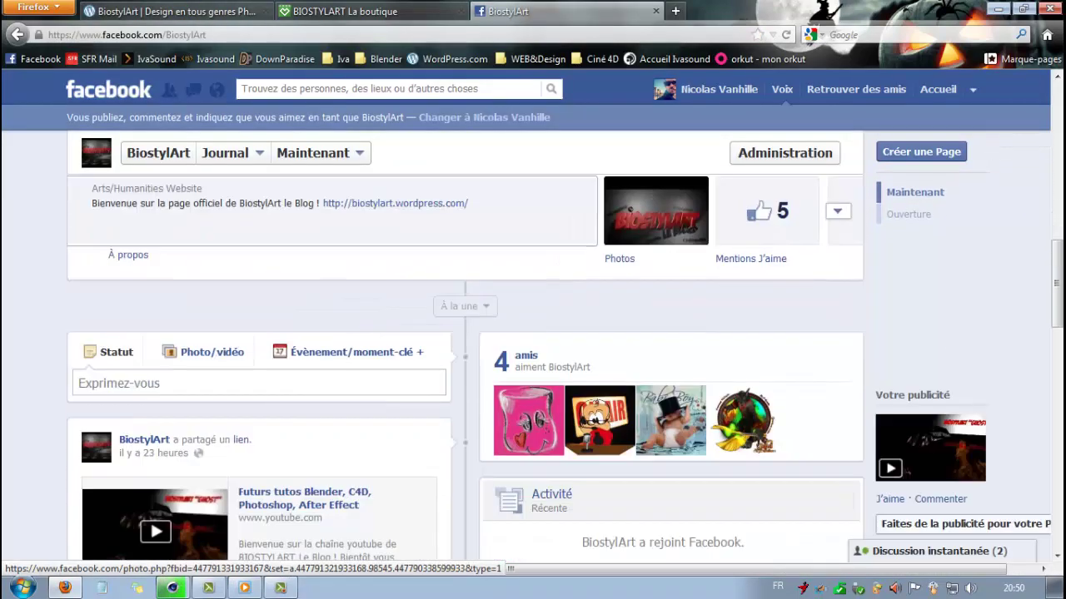
pyautogui.scroll(8, 466, 367)
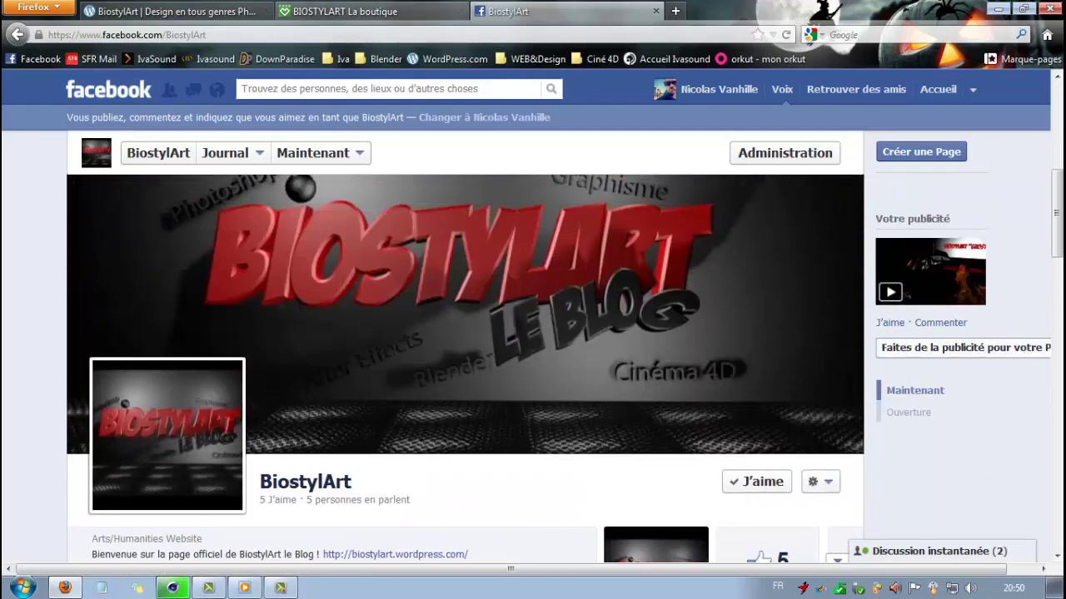
# View the BiostylArt shop from the blog, look through its phone cases and T-shirts, and minimize the browser.
pyautogui.click(370, 12)
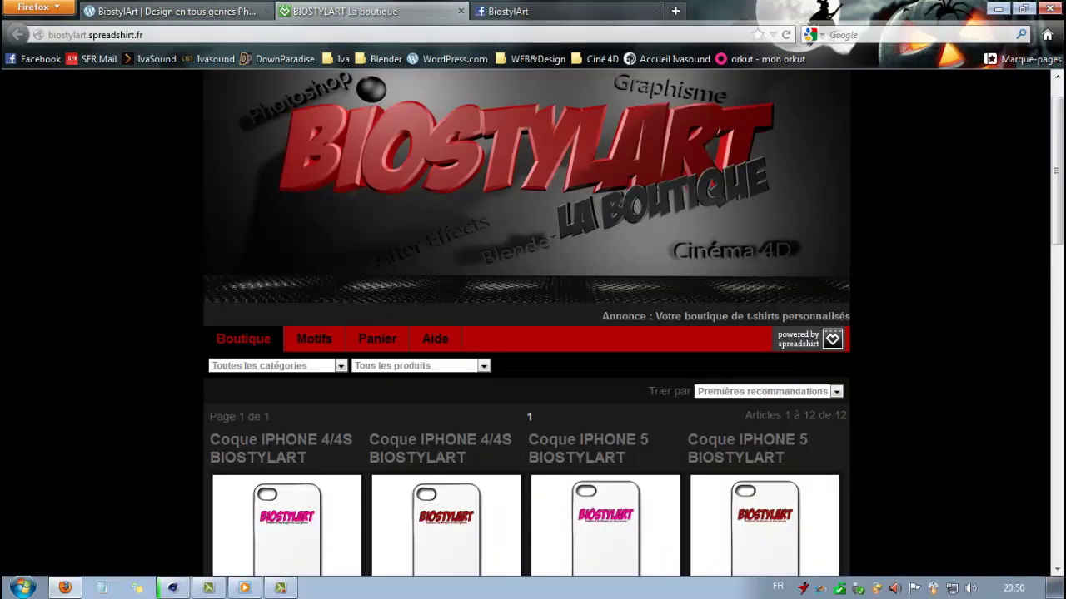
pyautogui.click(176, 12)
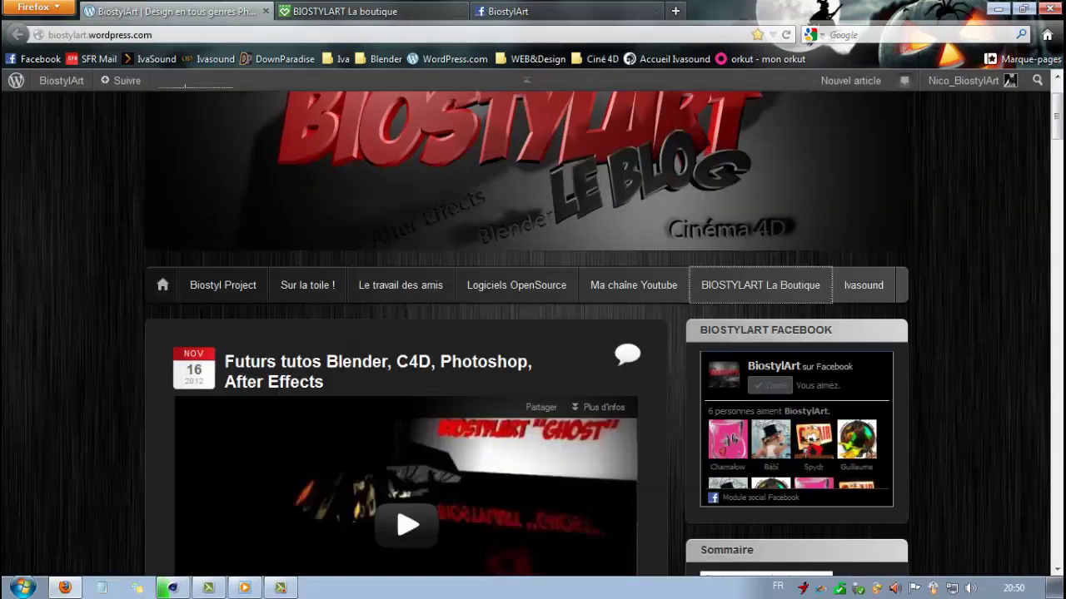
pyautogui.click(864, 285)
pyautogui.click(761, 284)
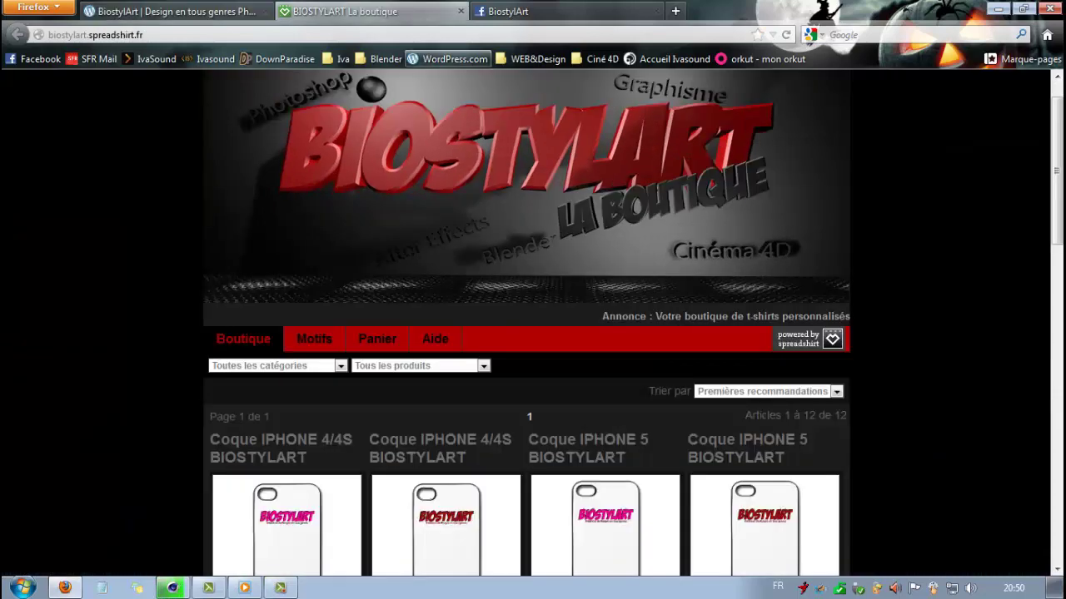
pyautogui.scroll(-5, 533, 333)
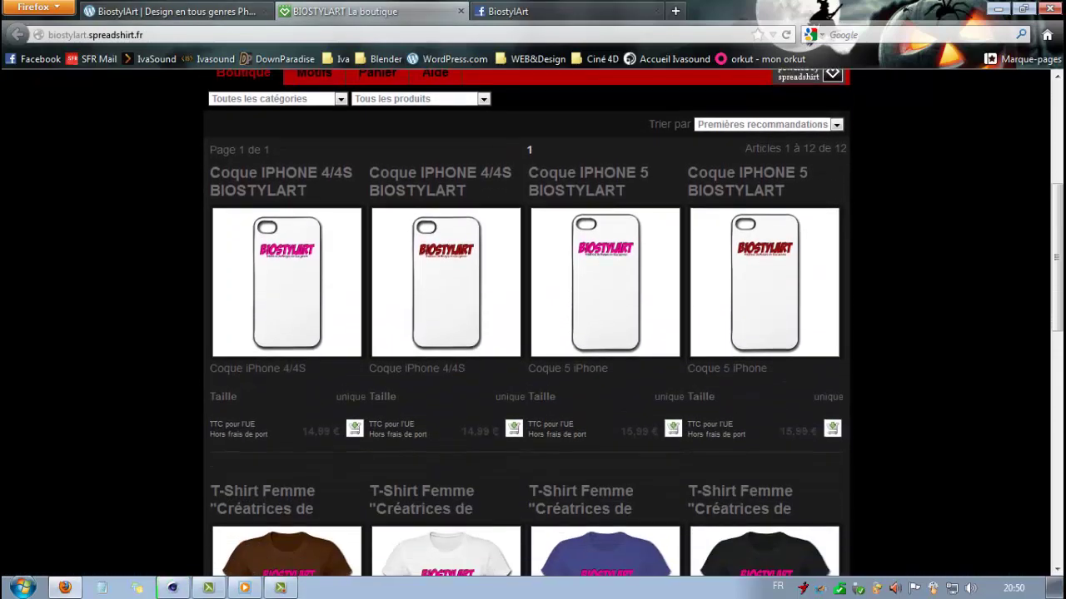
pyautogui.scroll(-4, 533, 374)
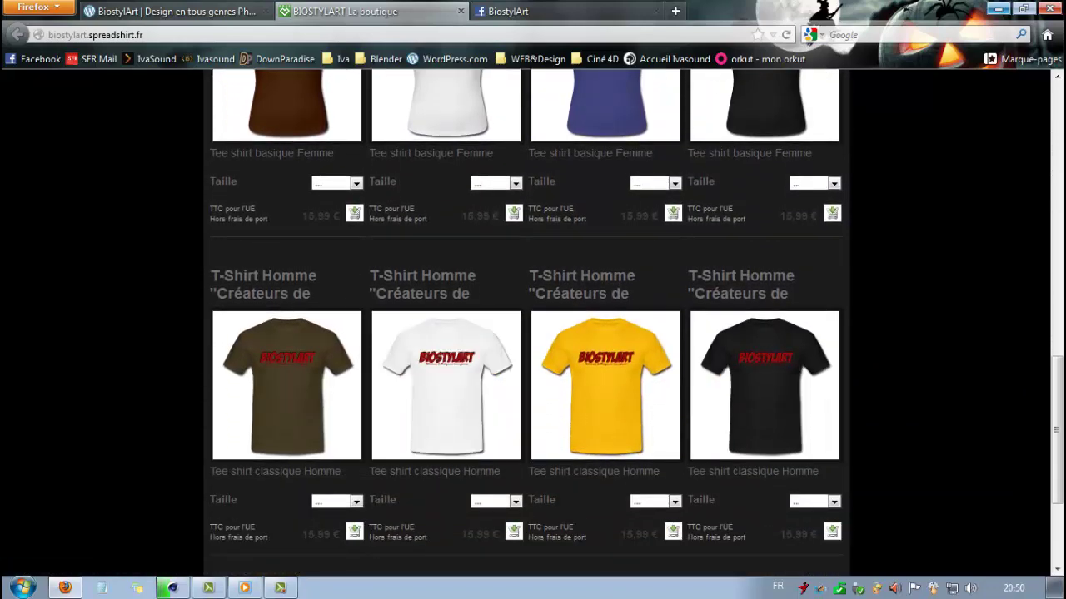
pyautogui.click(998, 8)
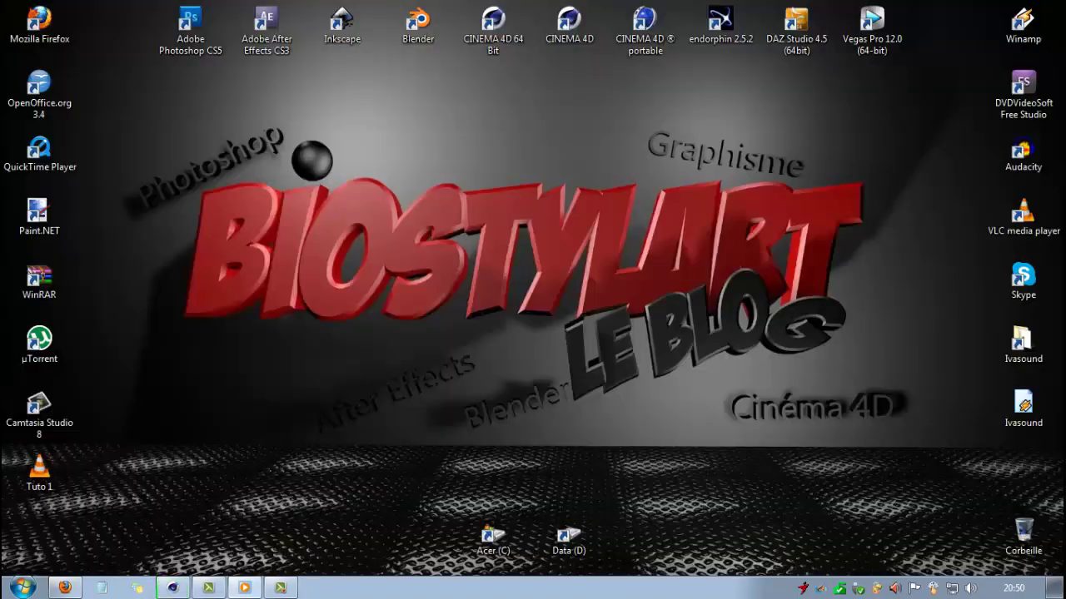